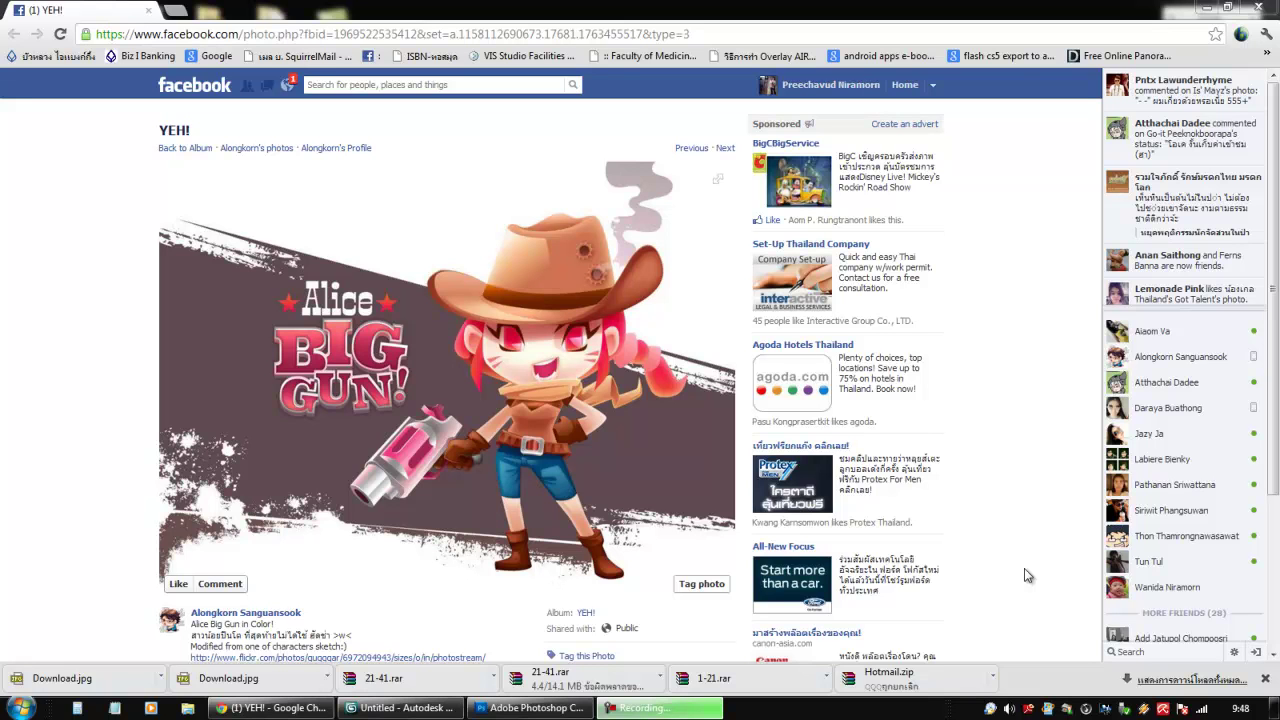
pyautogui.click(405, 708)
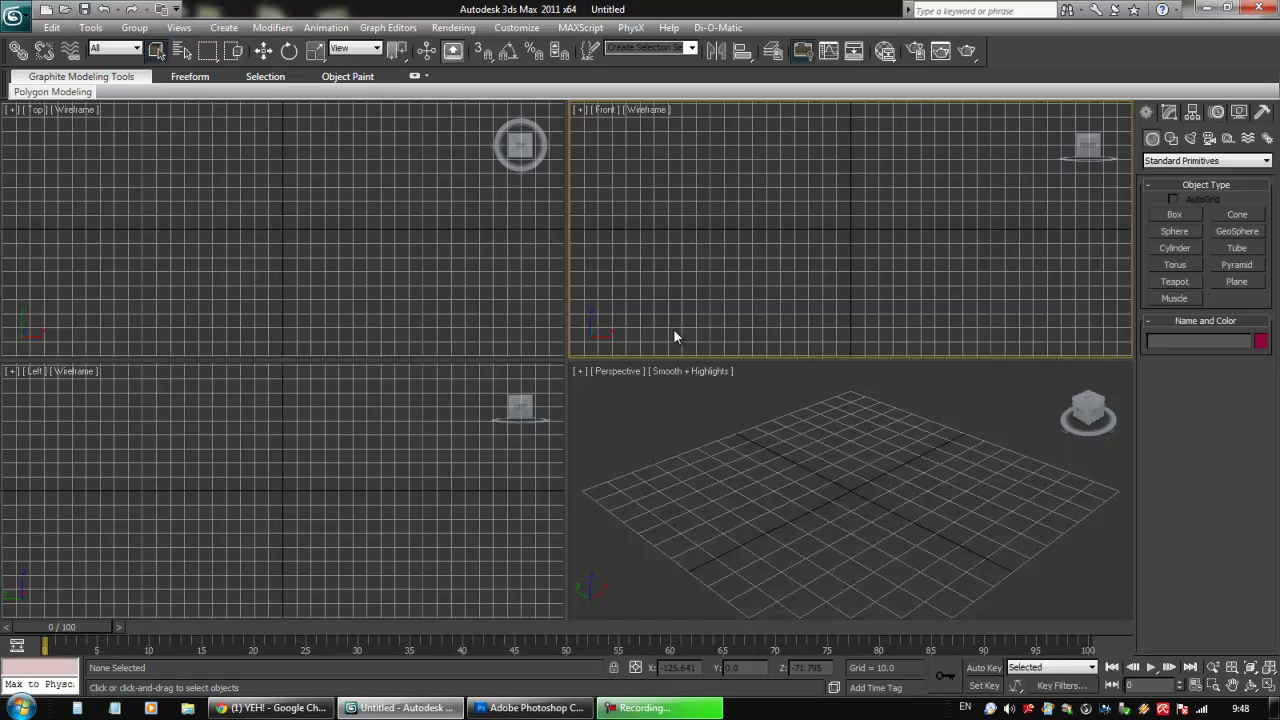
pyautogui.click(530, 708)
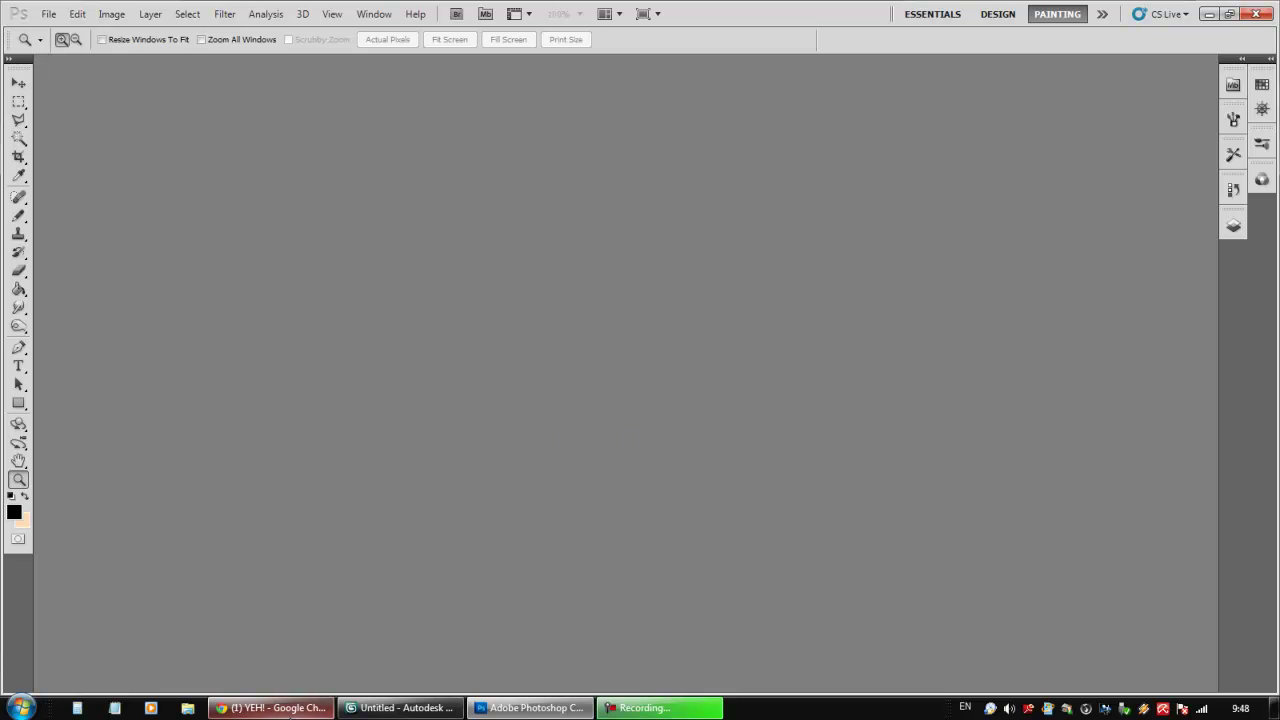
pyautogui.moveTo(297, 709)
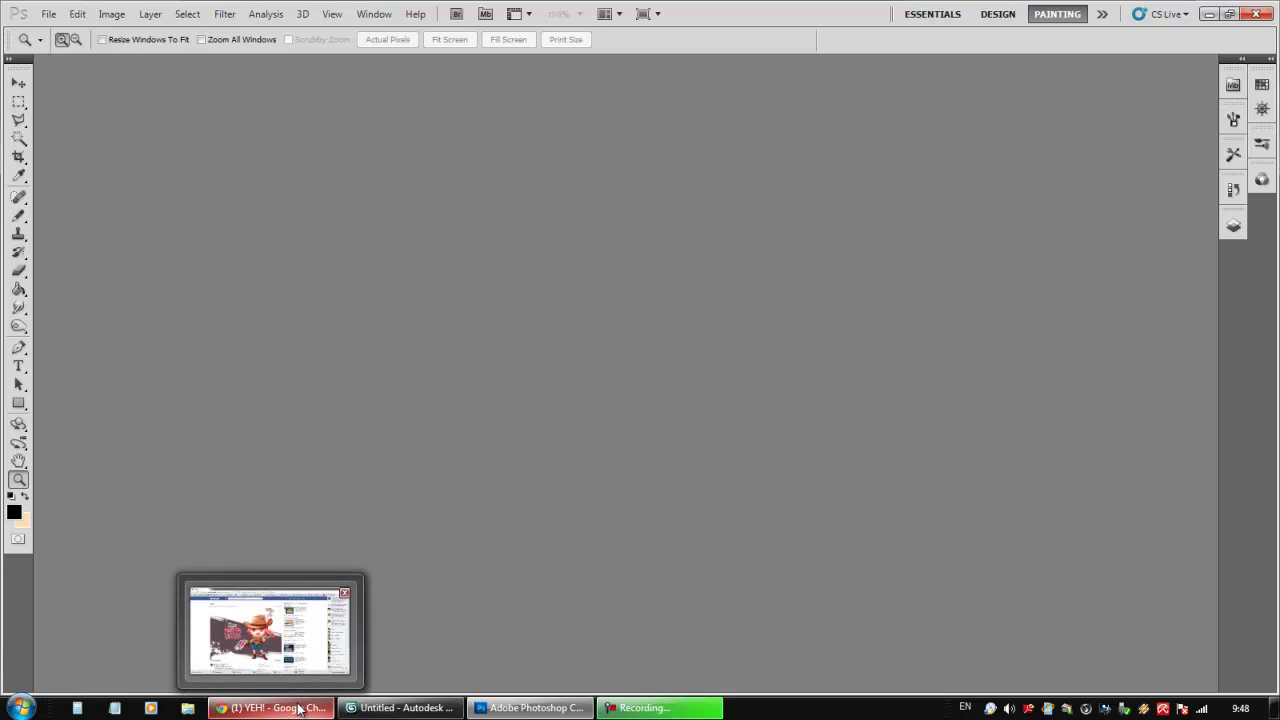
pyautogui.click(293, 710)
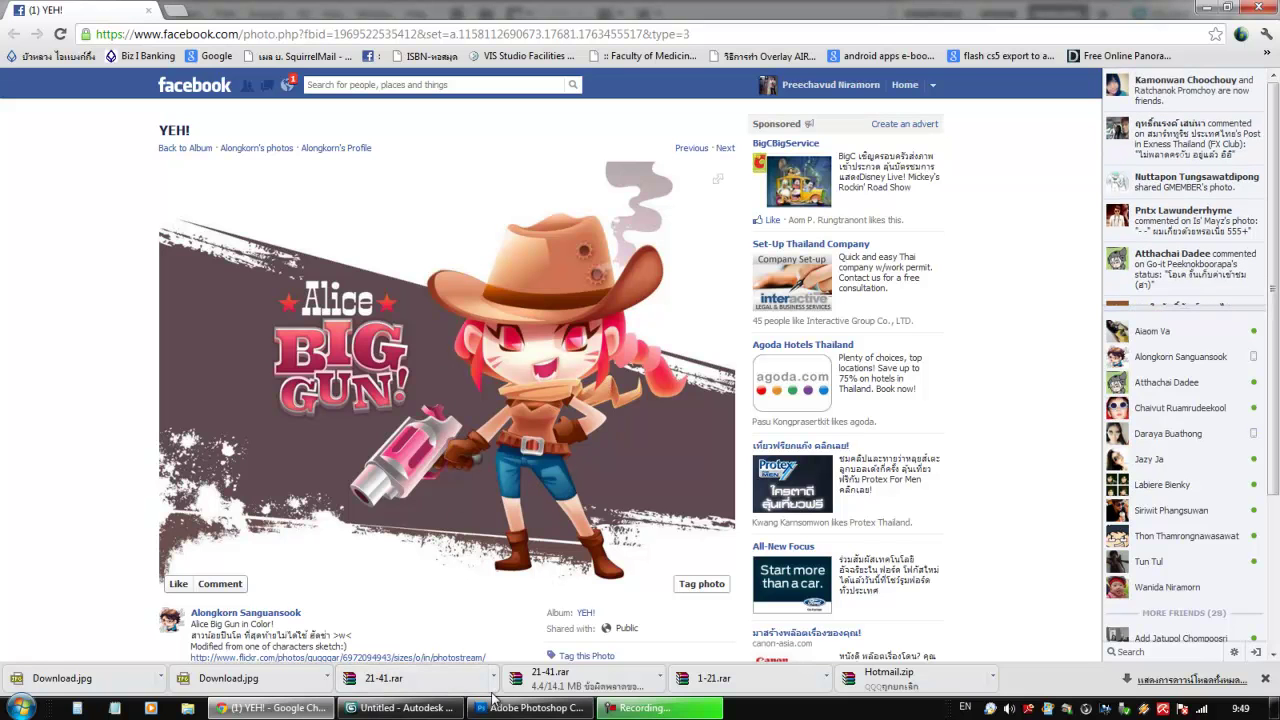
# - Open the Model-Gugggar folder on drive D in Windows Explorer and select Download.jpg
pyautogui.click(188, 708)
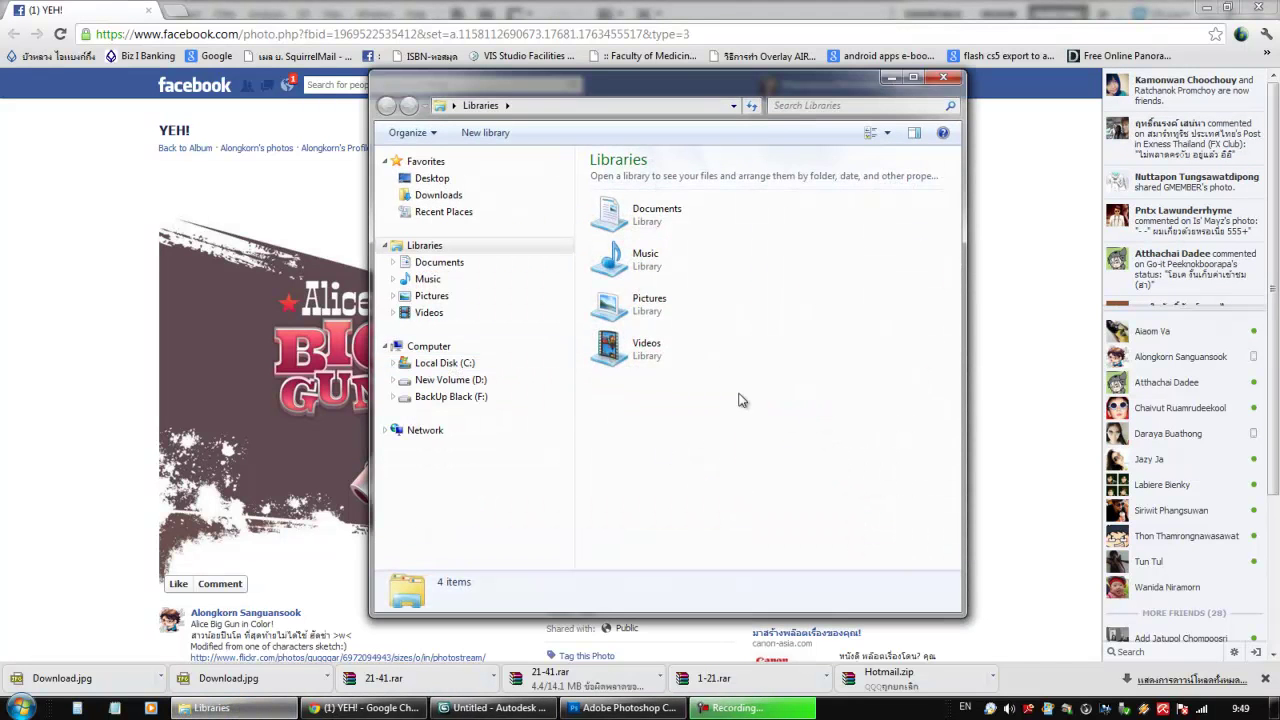
pyautogui.click(425, 386)
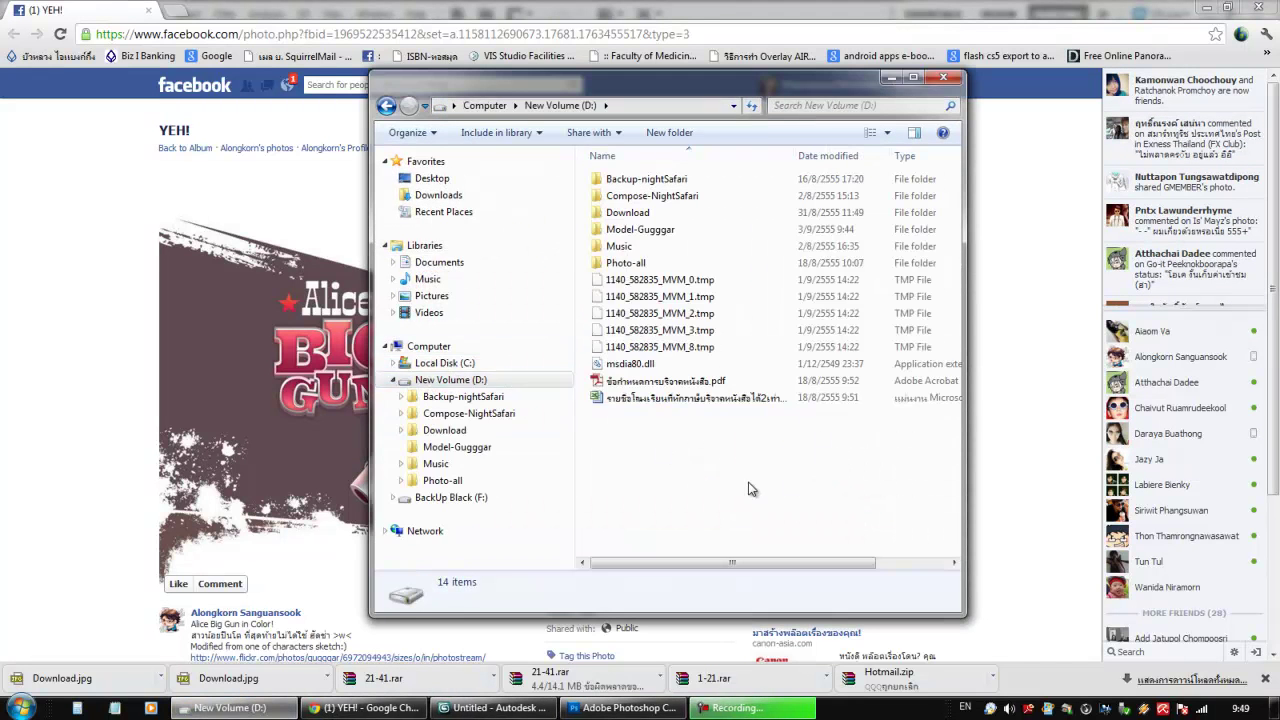
pyautogui.click(610, 230)
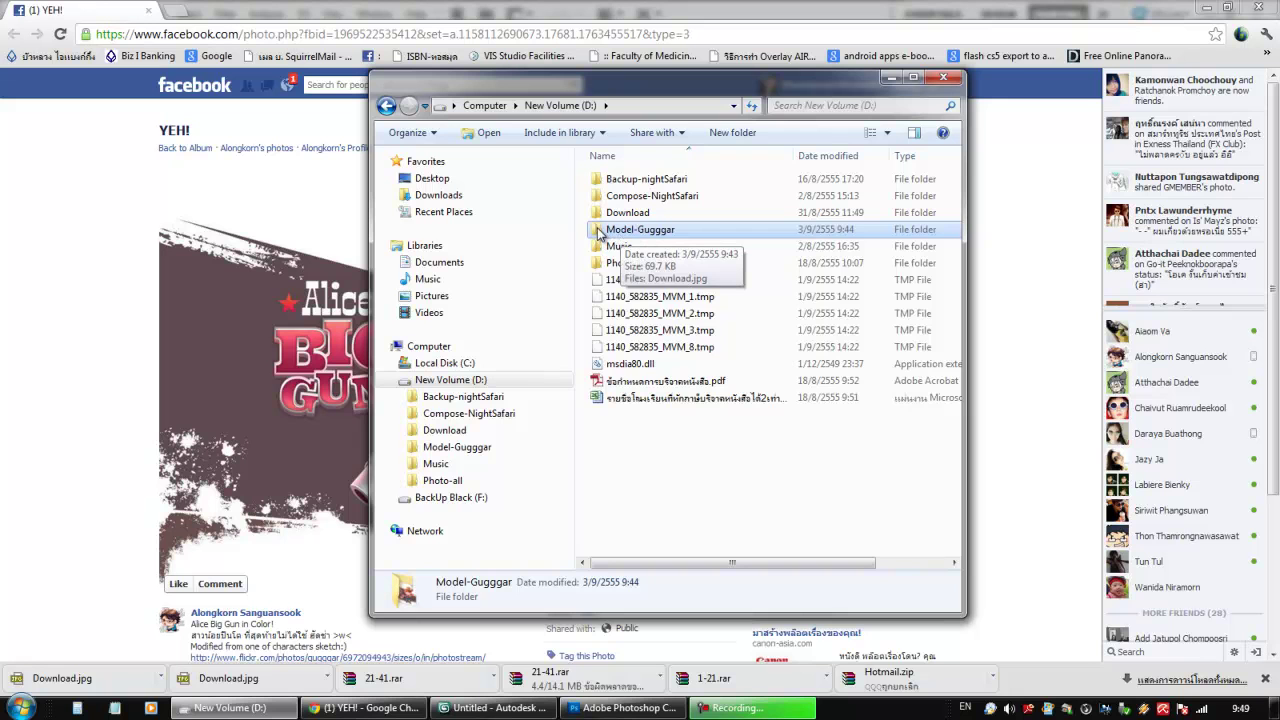
pyautogui.doubleClick(598, 231)
pyautogui.click(662, 200)
pyautogui.moveTo(657, 90); pyautogui.dragTo(940, 166)
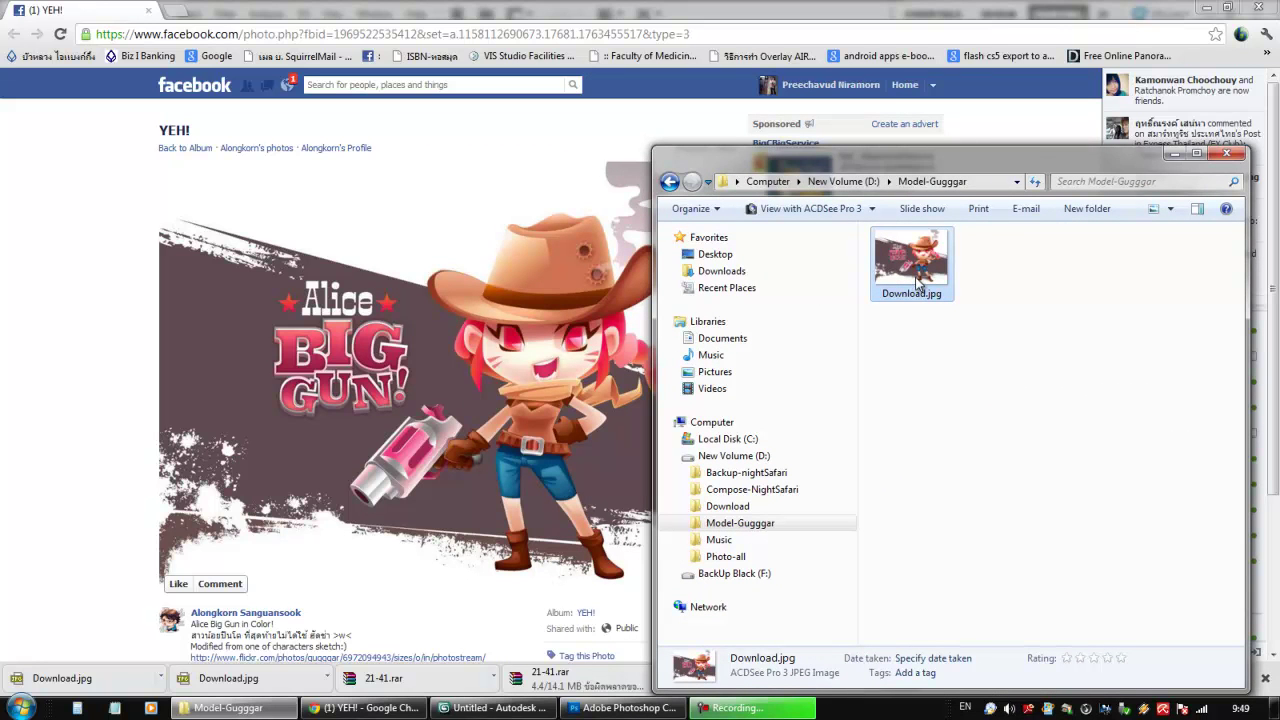
# - Close the browser and open Download.jpg from the folder in Photoshop as a floating document window
pyautogui.click(990, 117)
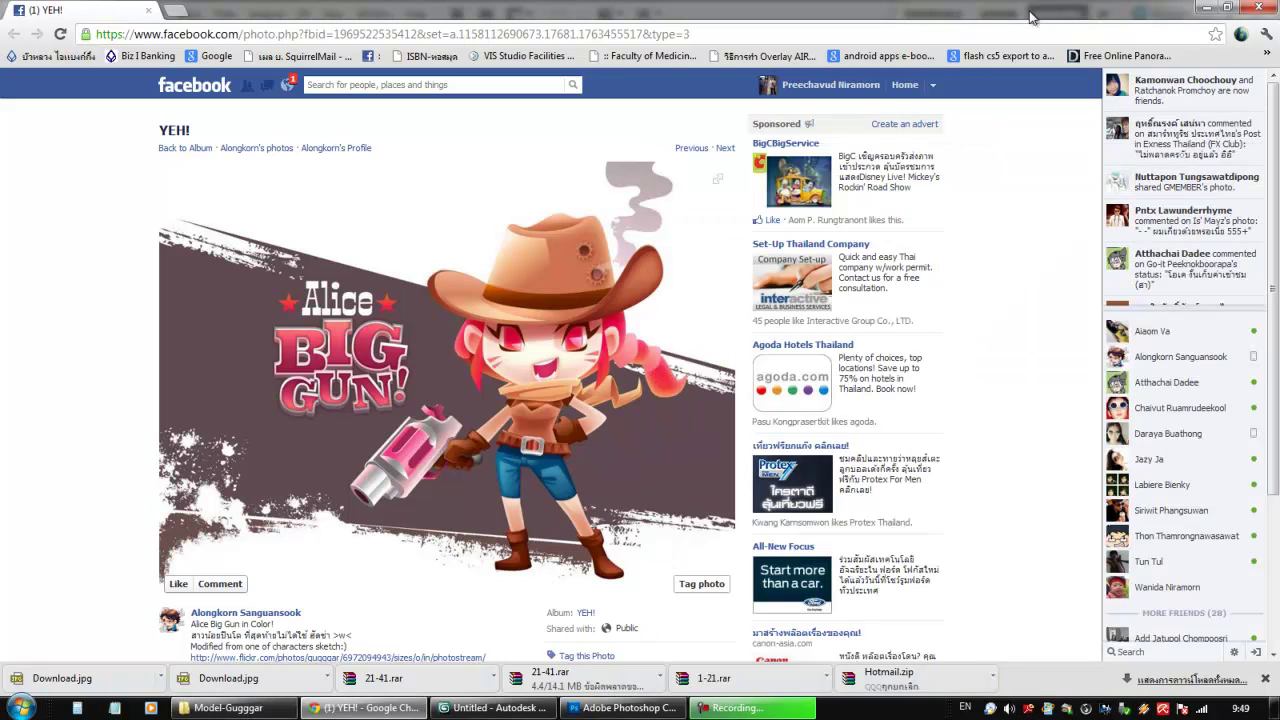
pyautogui.click(1258, 12)
pyautogui.moveTo(957, 157); pyautogui.dragTo(766, 135)
pyautogui.click(724, 243)
pyautogui.moveTo(724, 243); pyautogui.dragTo(385, 317)
pyautogui.moveTo(125, 62); pyautogui.dragTo(483, 94)
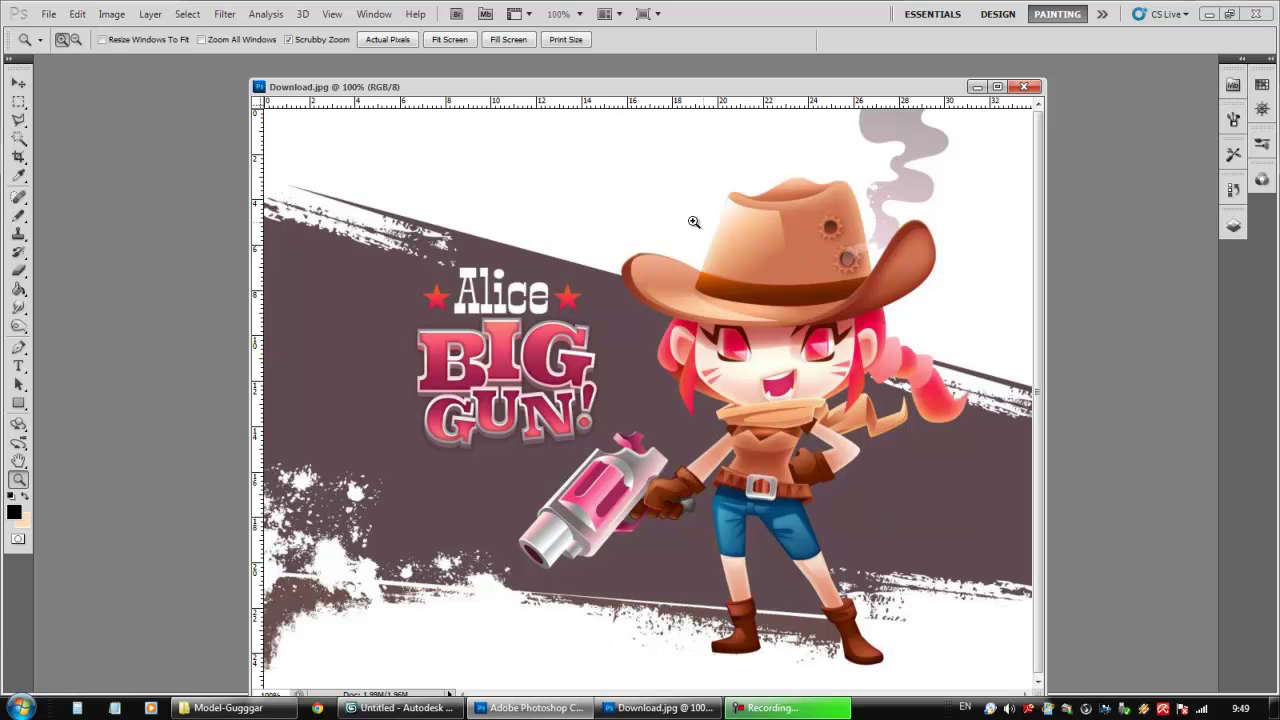
pyautogui.moveTo(673, 92); pyautogui.dragTo(770, 82)
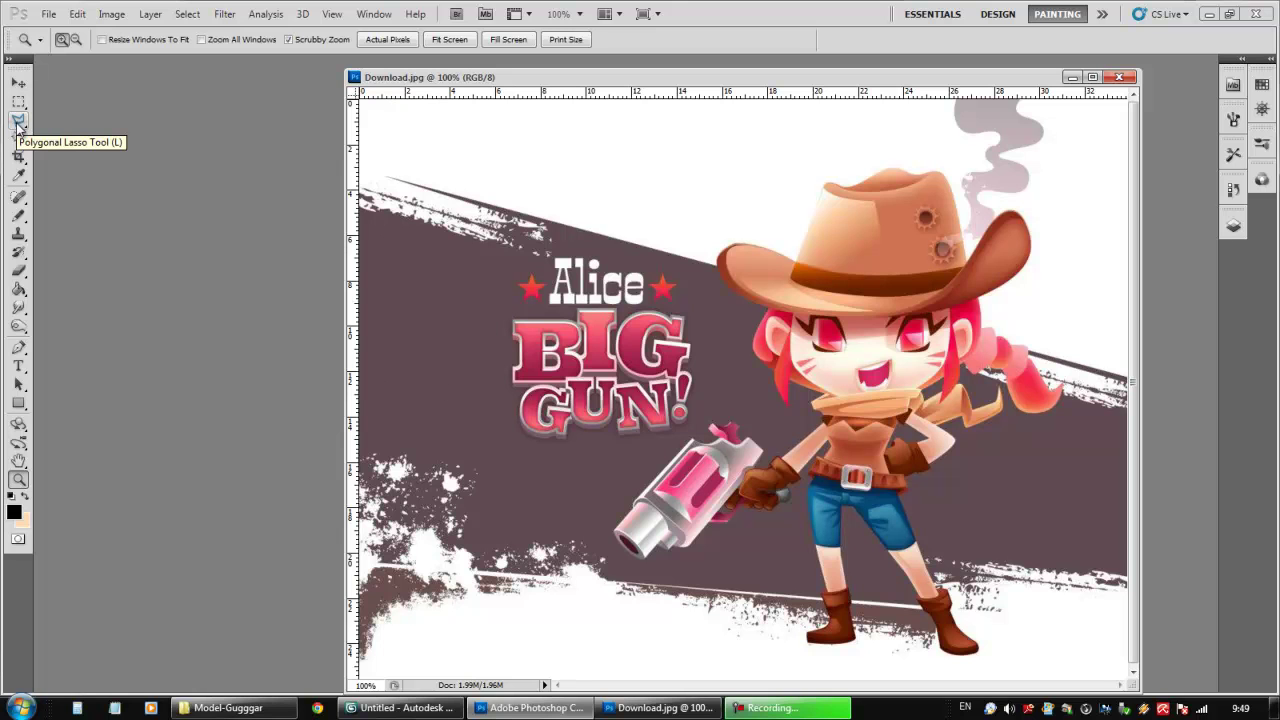
# - Place a vertical guide through the middle of the character's face, at about 22.5 cm on the ruler
pyautogui.moveTo(352, 325); pyautogui.dragTo(874, 343)
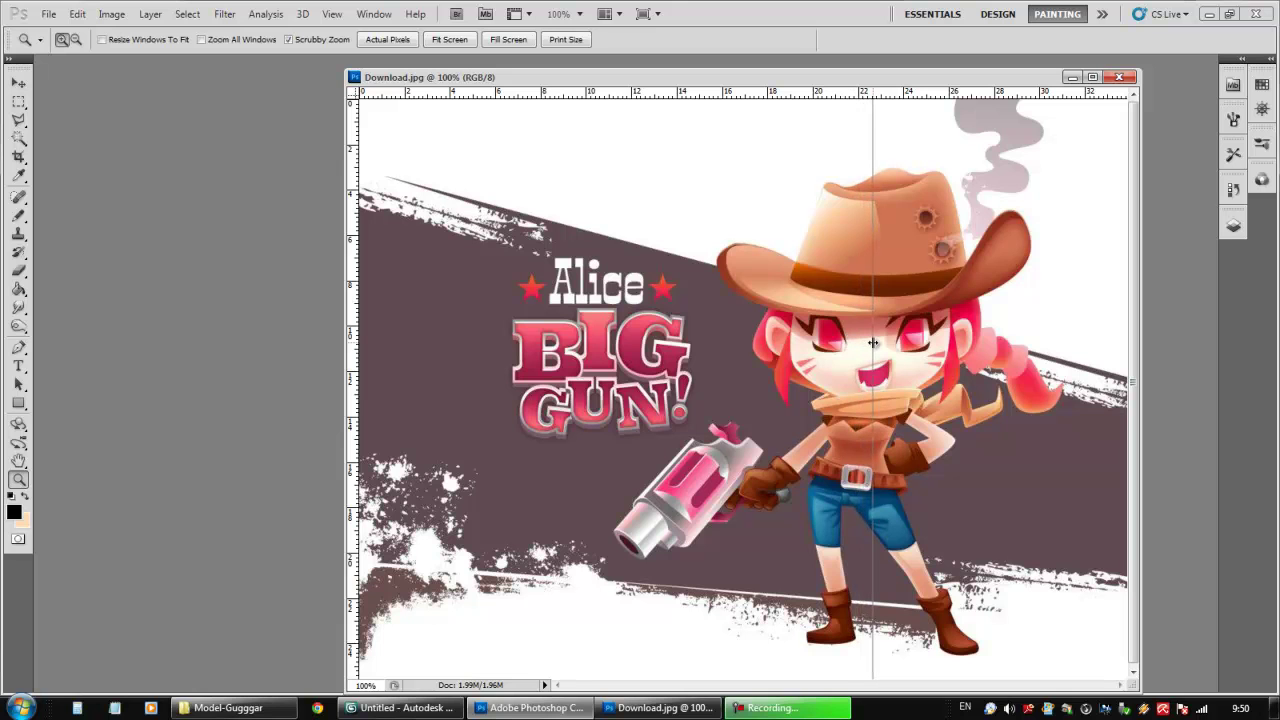
pyautogui.moveTo(873, 343); pyautogui.dragTo(874, 343)
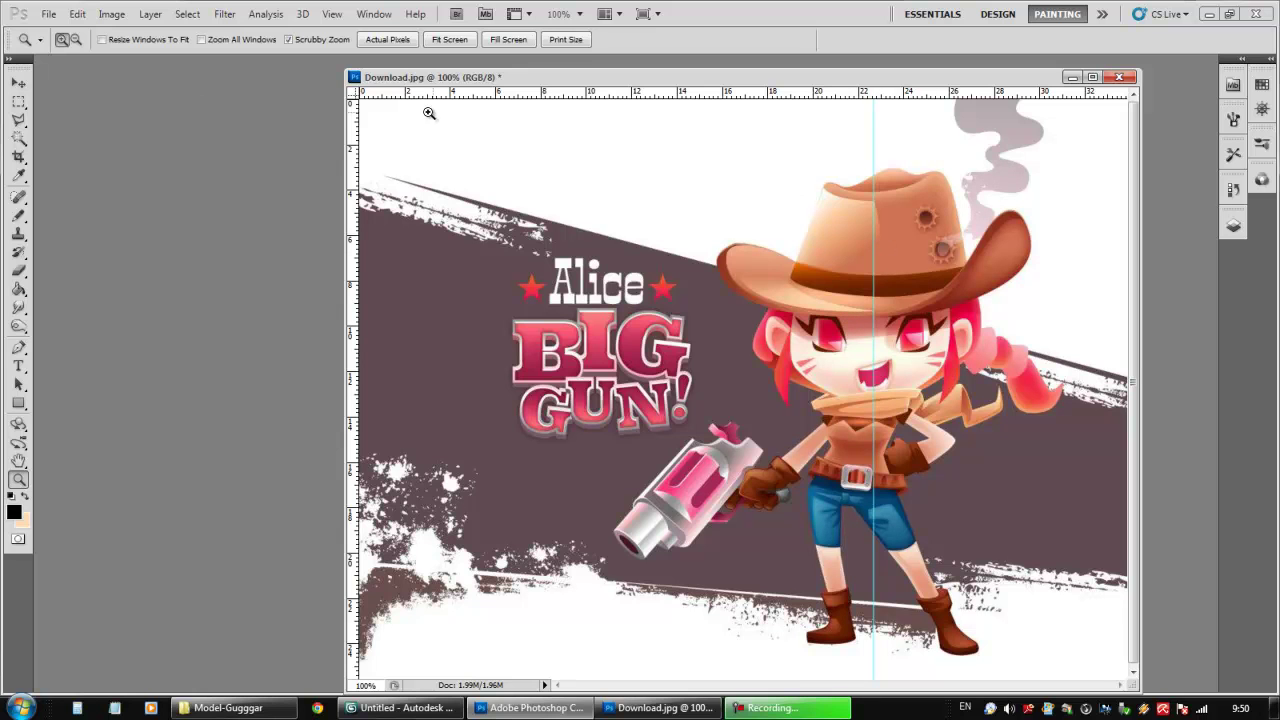
pyautogui.click(17, 84)
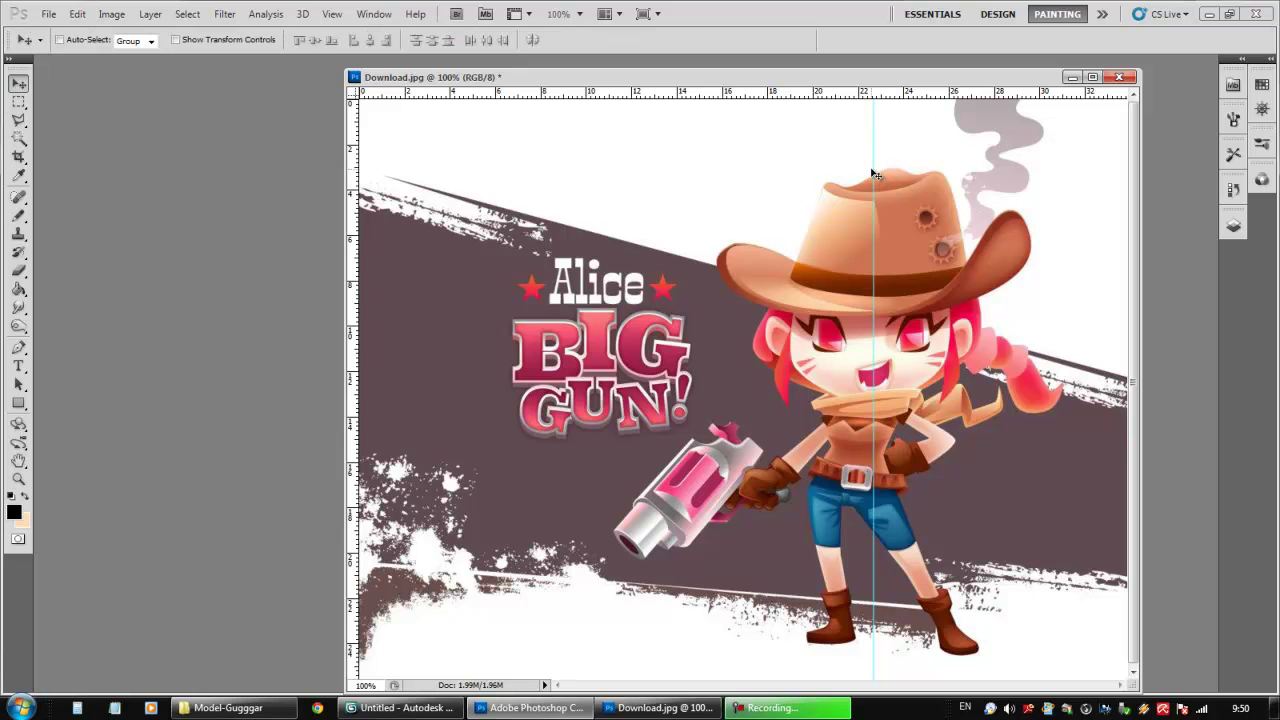
pyautogui.moveTo(872, 167); pyautogui.dragTo(874, 167)
# - Toggle snapping and marquee-select the half of the face beside the gun, from hat brim to scarf, ending at the guide
pyautogui.click(18, 102)
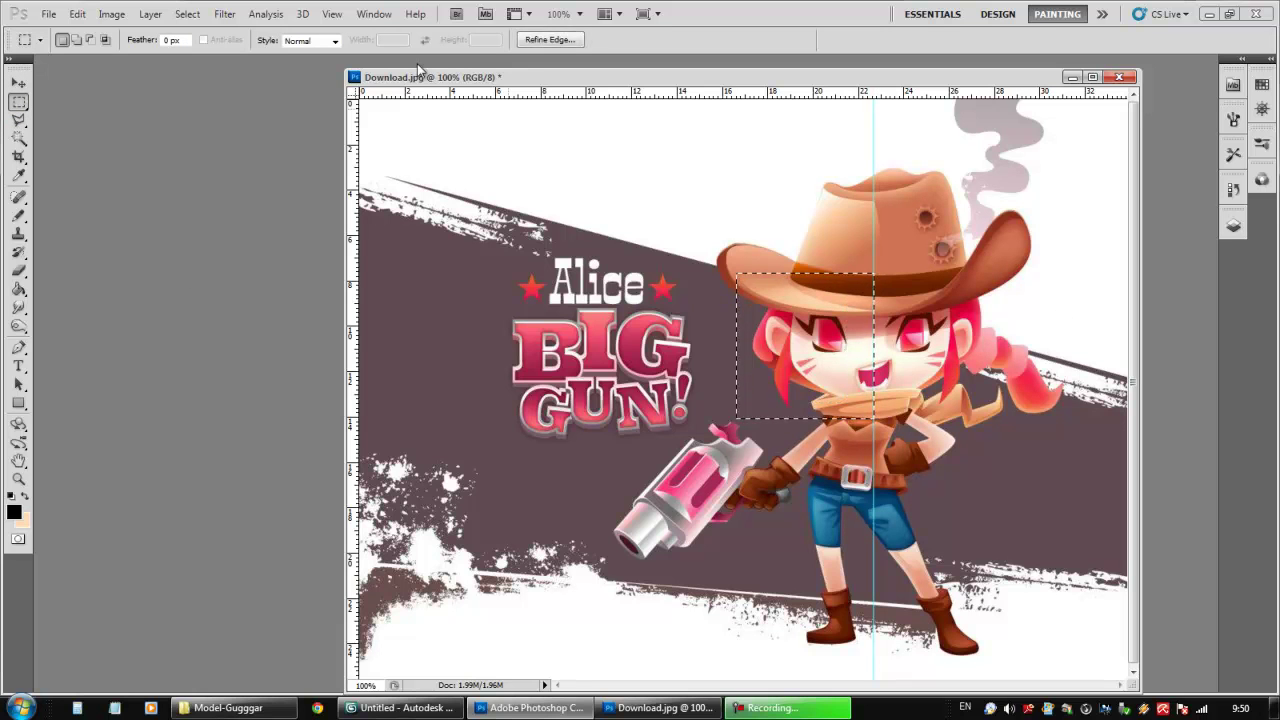
pyautogui.click(332, 14)
pyautogui.click(352, 294)
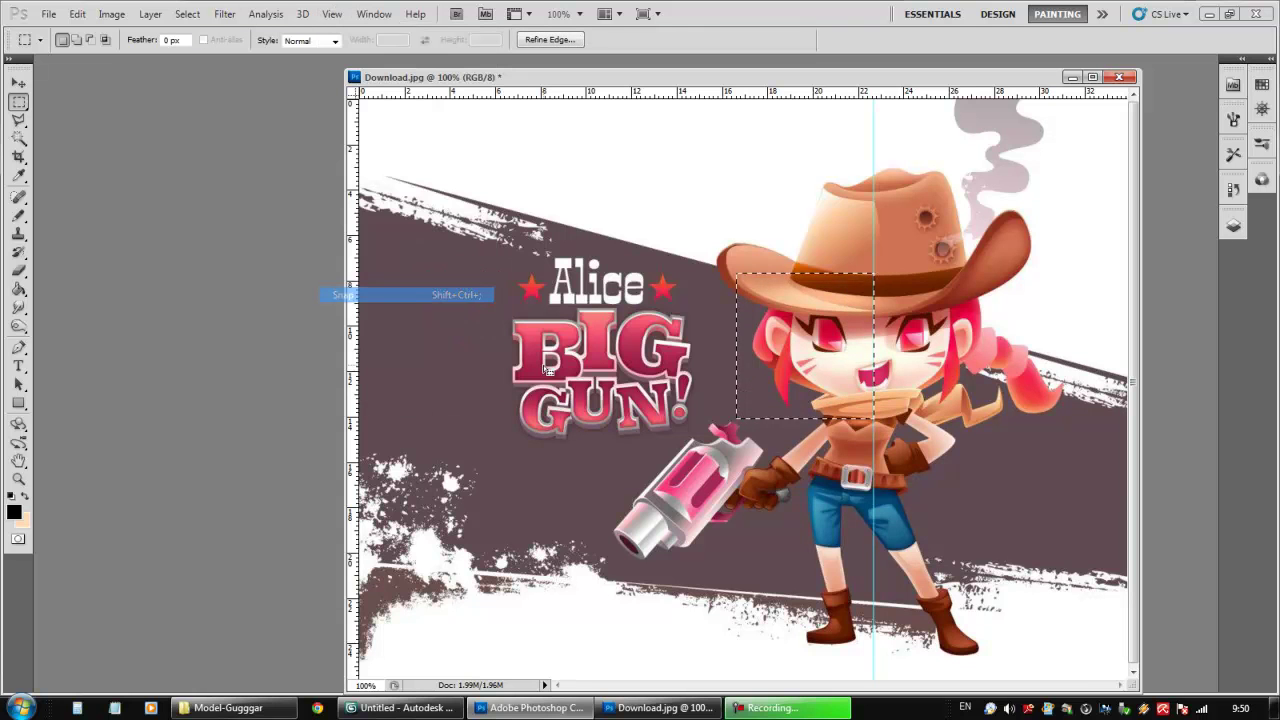
pyautogui.click(724, 271)
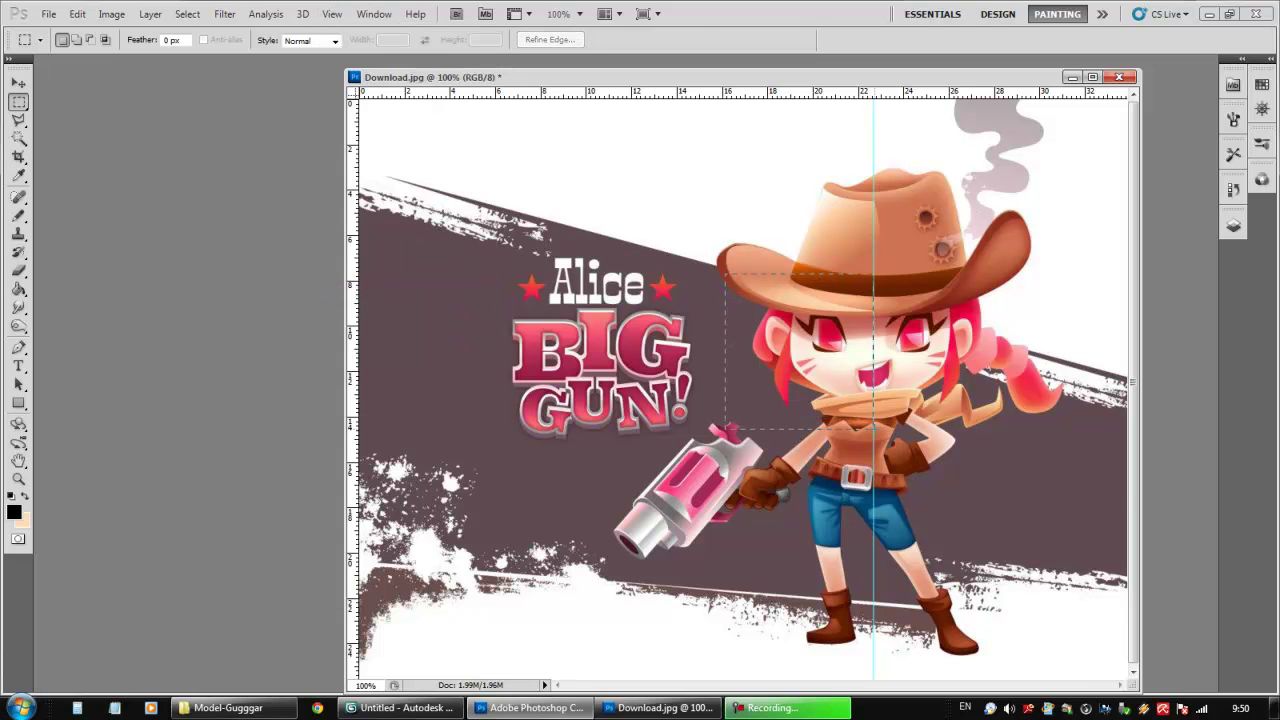
pyautogui.moveTo(724, 271); pyautogui.dragTo(873, 428)
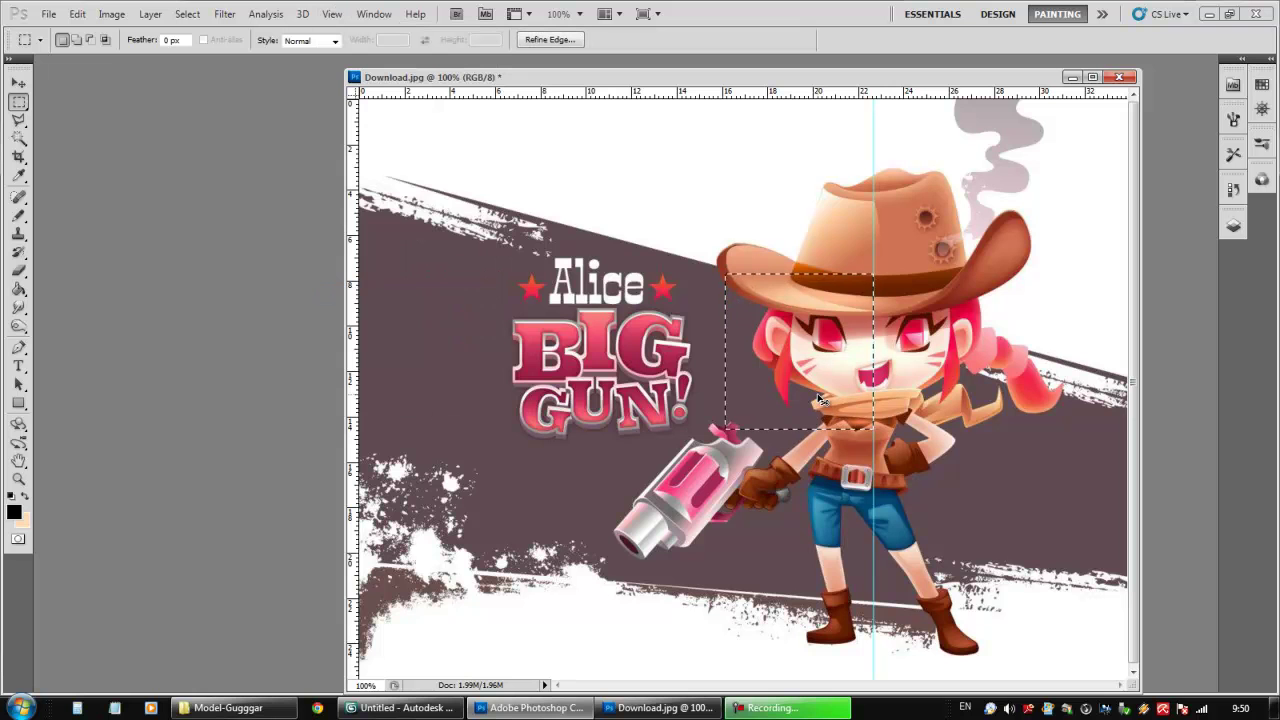
# - Paste the selected half face into a new 186 by 195 pixel document with a white background and float its window
pyautogui.hotkey('ctrl', 'n')
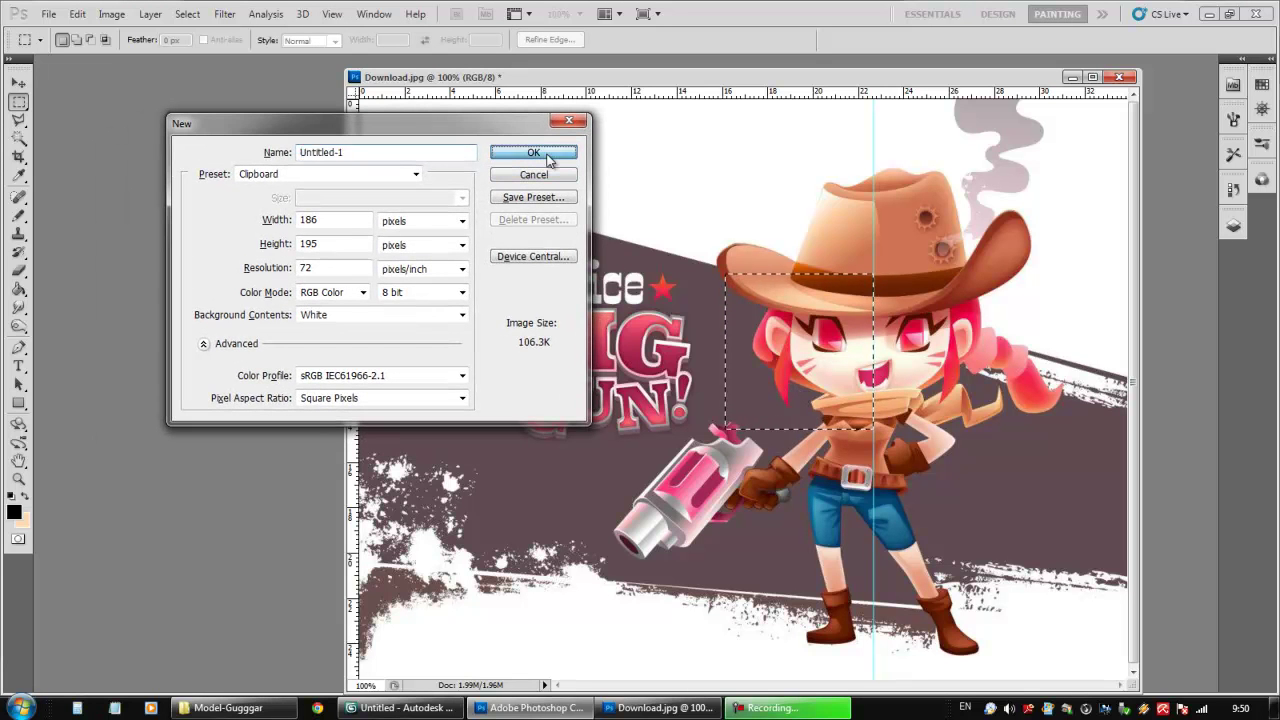
pyautogui.click(547, 153)
pyautogui.hotkey('ctrl', 'v')
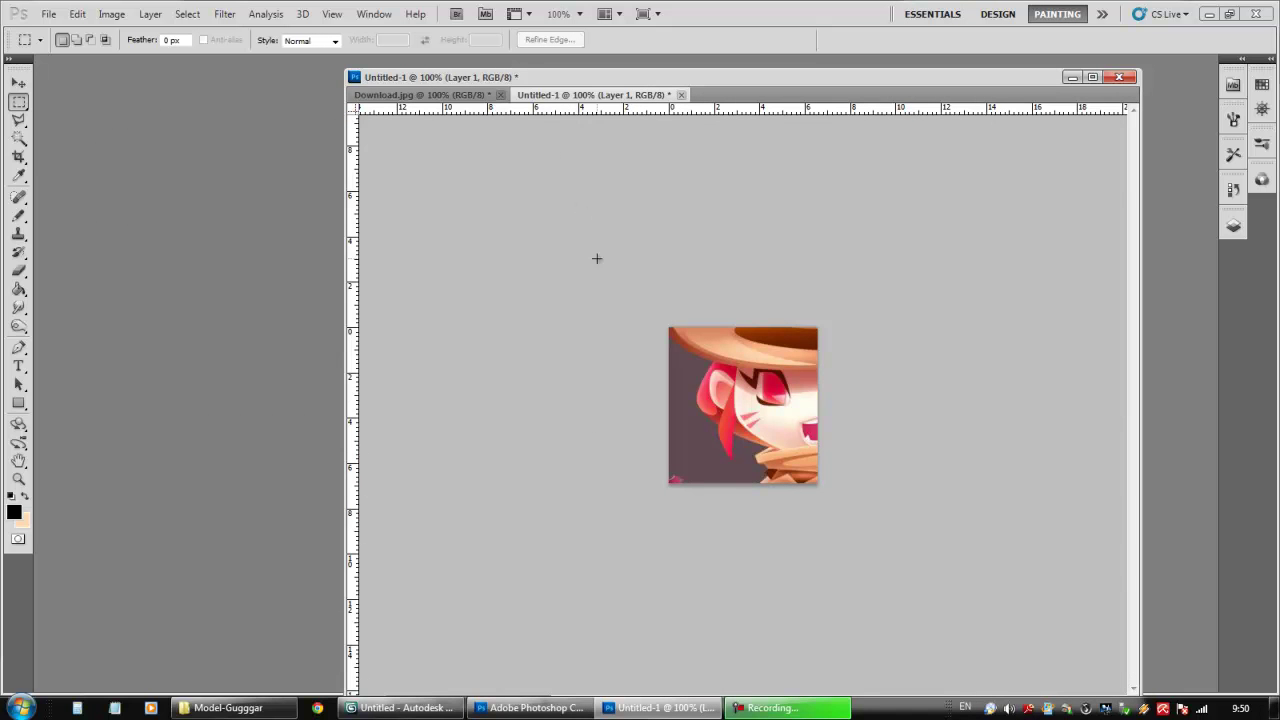
pyautogui.moveTo(592, 98); pyautogui.dragTo(205, 105)
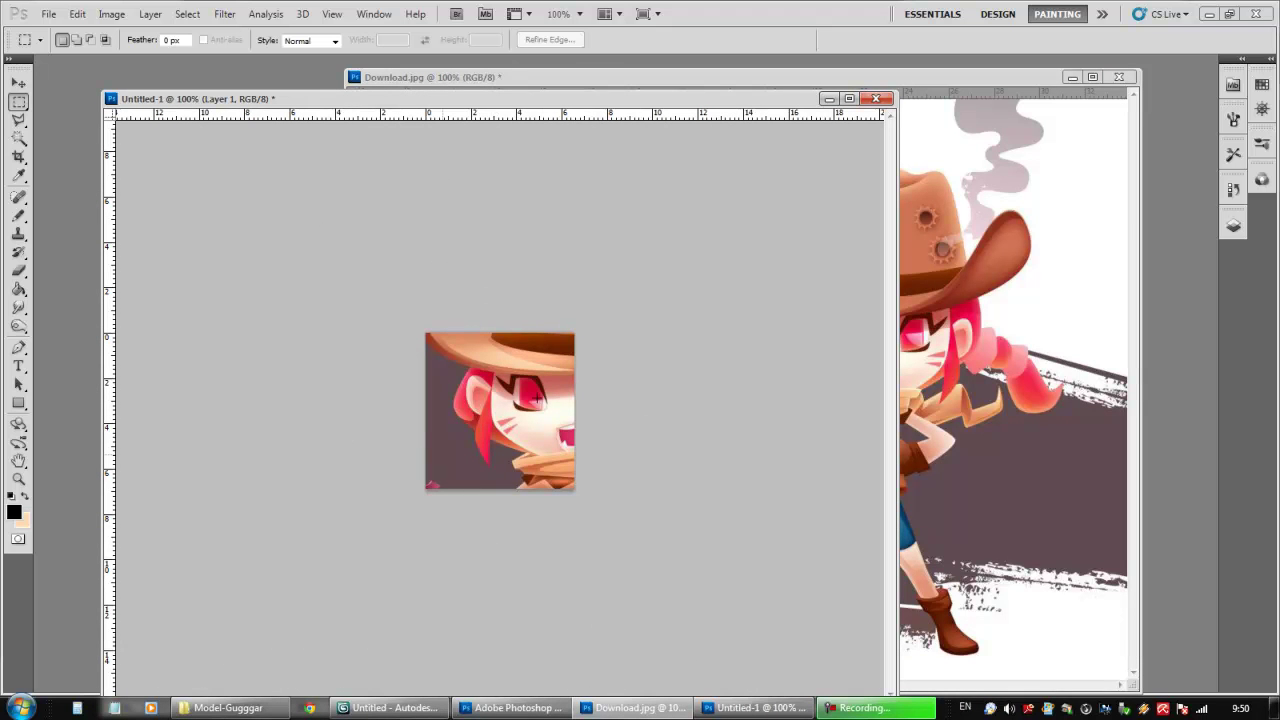
pyautogui.rightClick(552, 100)
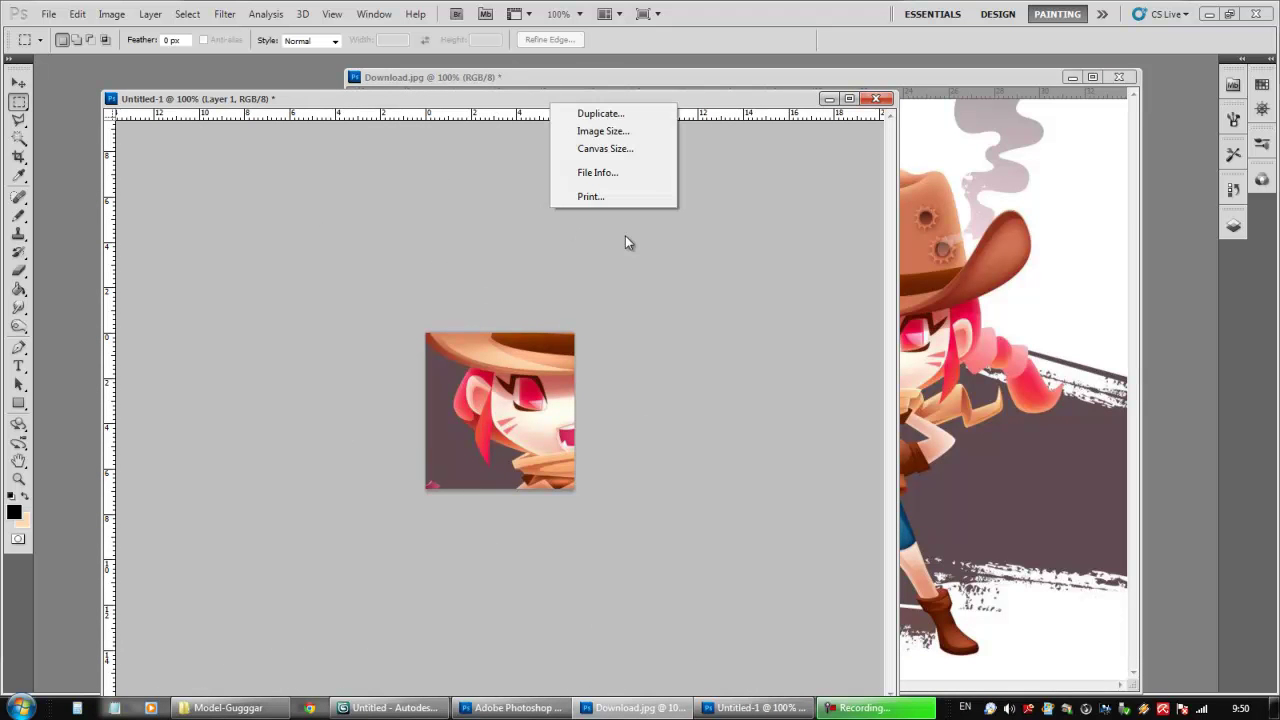
pyautogui.click(618, 150)
pyautogui.click(800, 247)
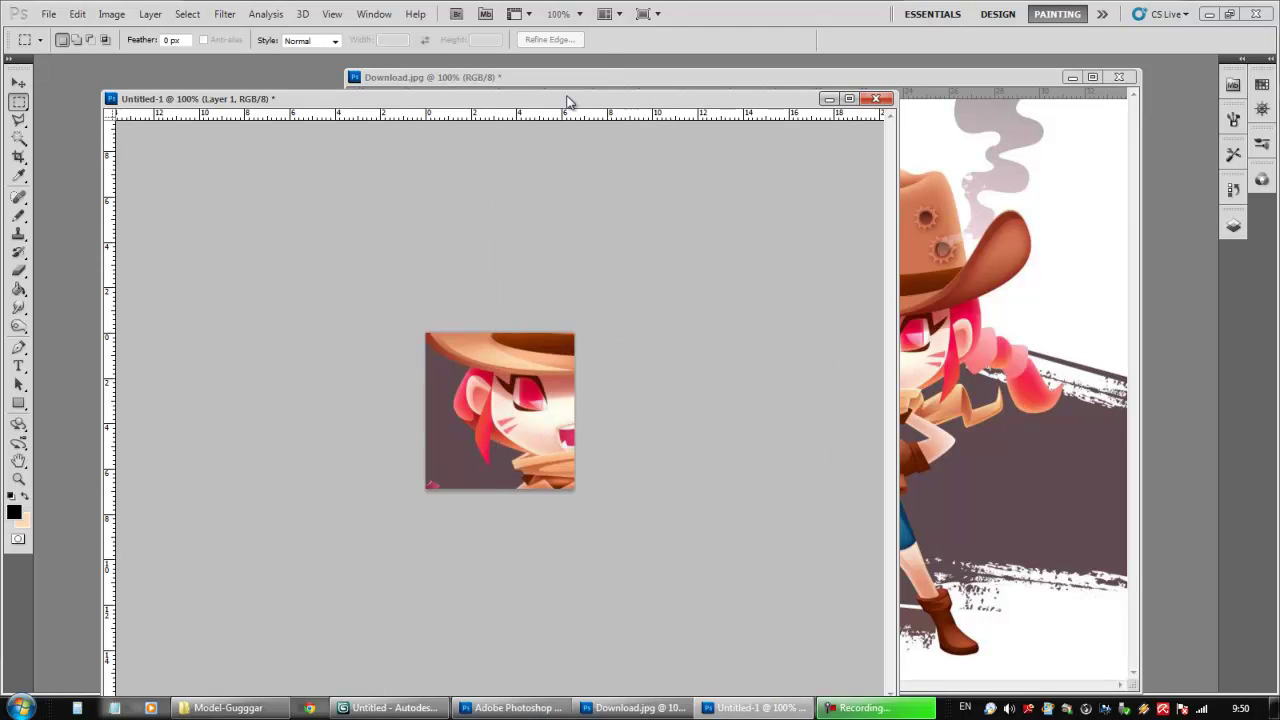
pyautogui.moveTo(566, 102); pyautogui.dragTo(580, 128)
pyautogui.rightClick(560, 128)
pyautogui.click(500, 138)
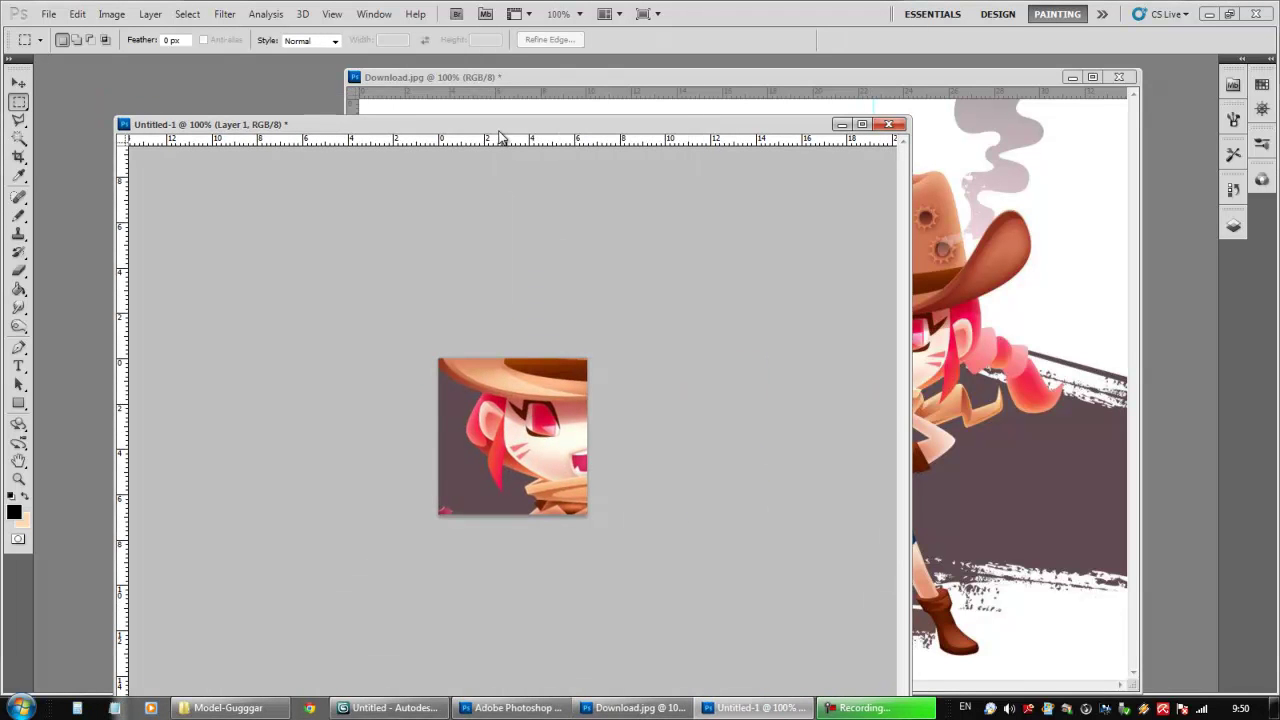
# - Minimize the Download.jpg document and place Untitled-1 in its own floating window
pyautogui.moveTo(253, 129); pyautogui.dragTo(158, 74)
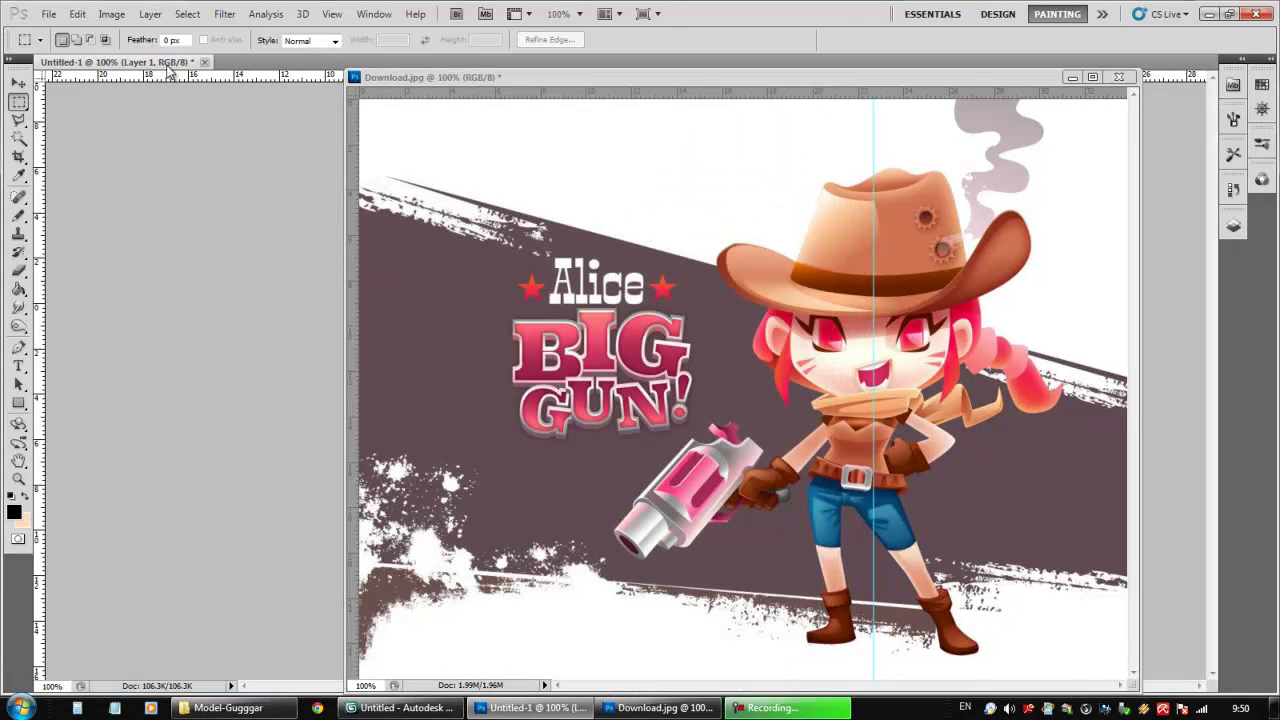
pyautogui.moveTo(490, 79); pyautogui.dragTo(457, 289)
pyautogui.click(1040, 288)
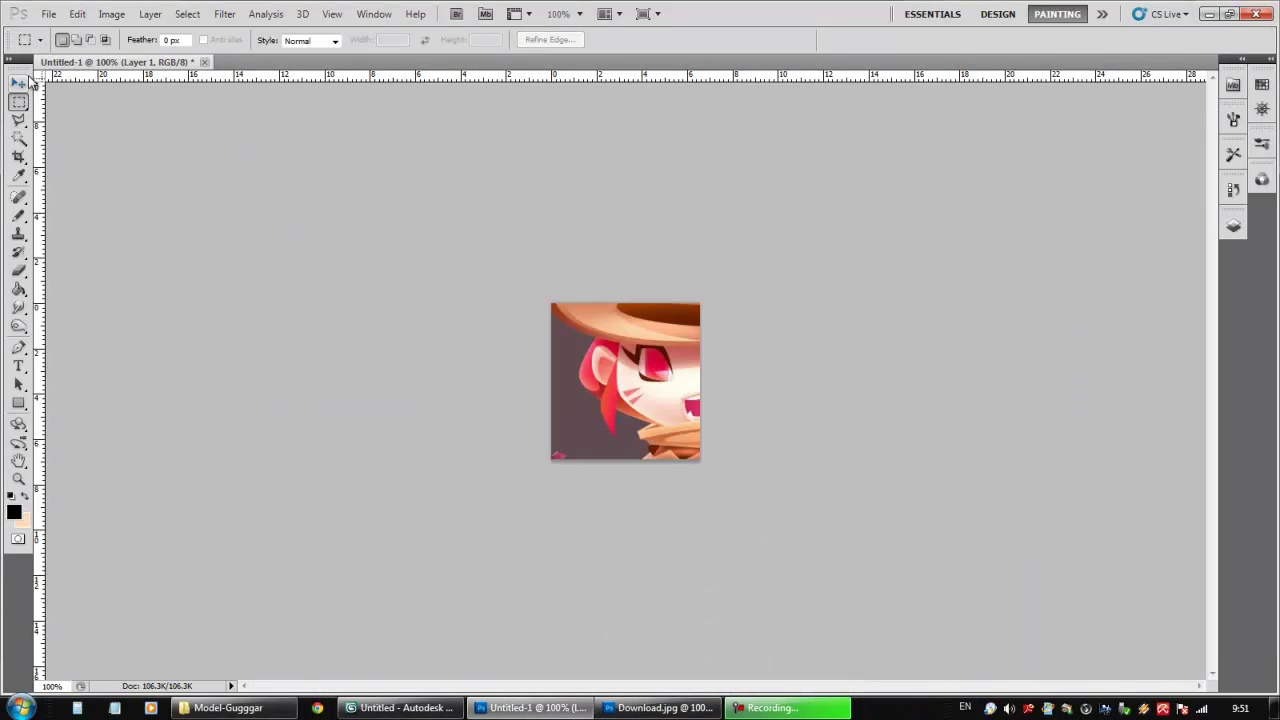
pyautogui.rightClick(86, 66)
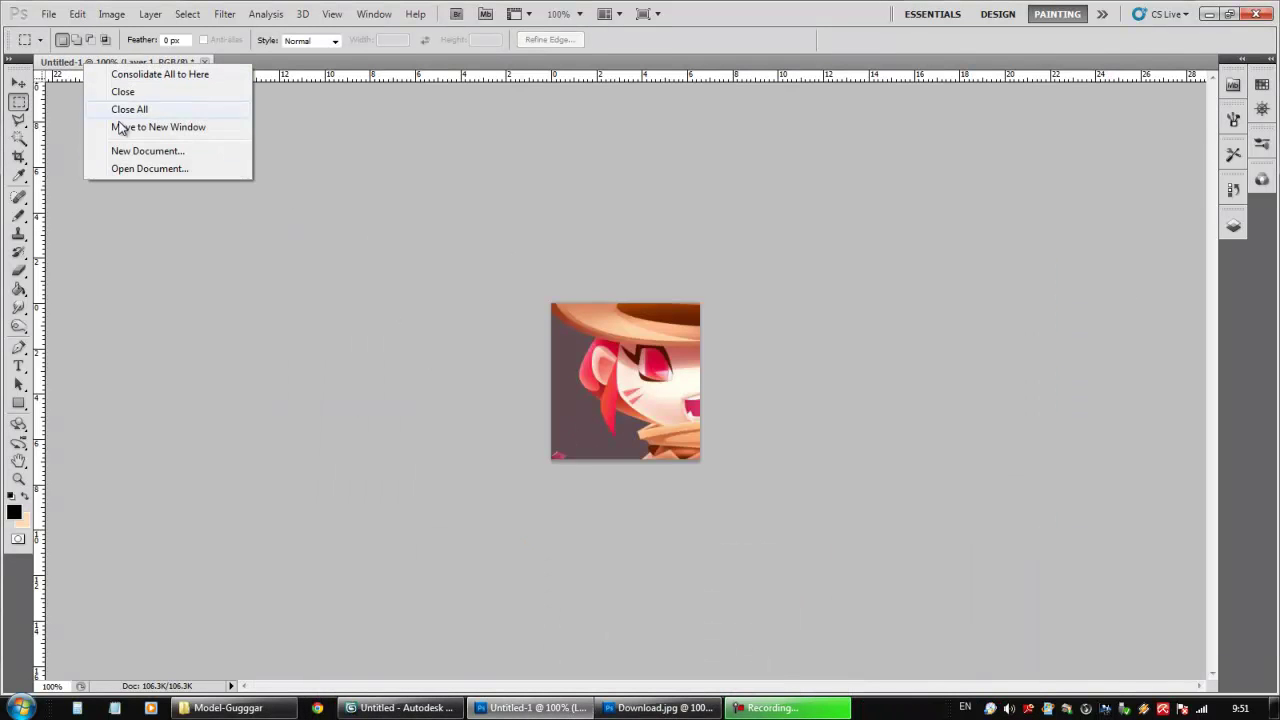
pyautogui.moveTo(82, 66); pyautogui.dragTo(231, 135)
# - Enter a new canvas size of 30 cm wide by 30 cm high for Untitled-1
pyautogui.rightClick(231, 135)
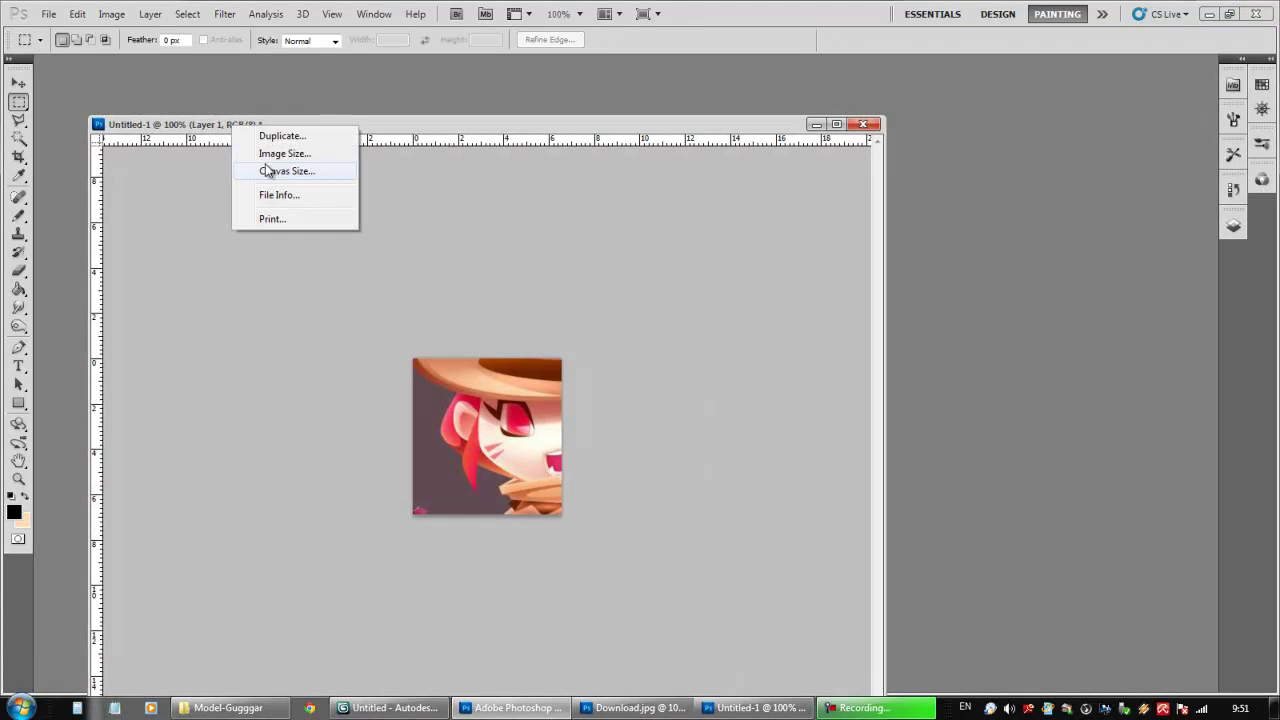
pyautogui.click(280, 176)
pyautogui.click(656, 300)
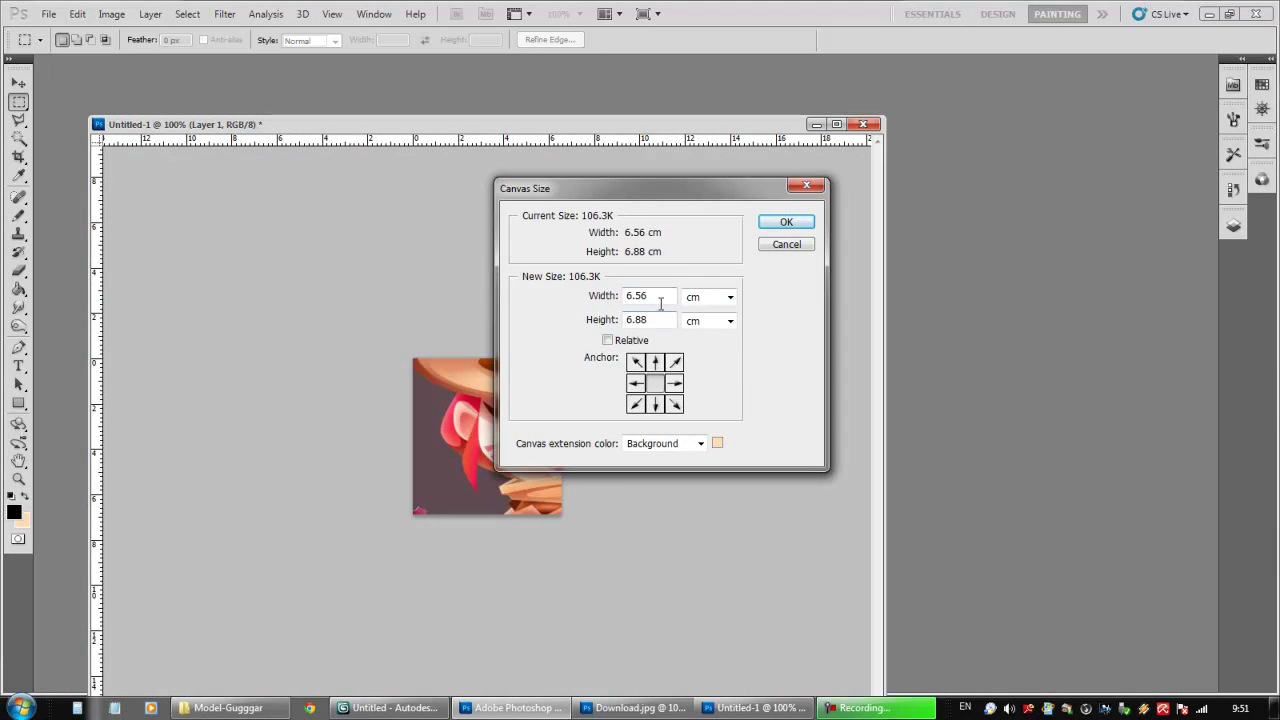
pyautogui.moveTo(660, 319); pyautogui.dragTo(573, 326)
pyautogui.write('30')
pyautogui.moveTo(661, 299); pyautogui.dragTo(587, 307)
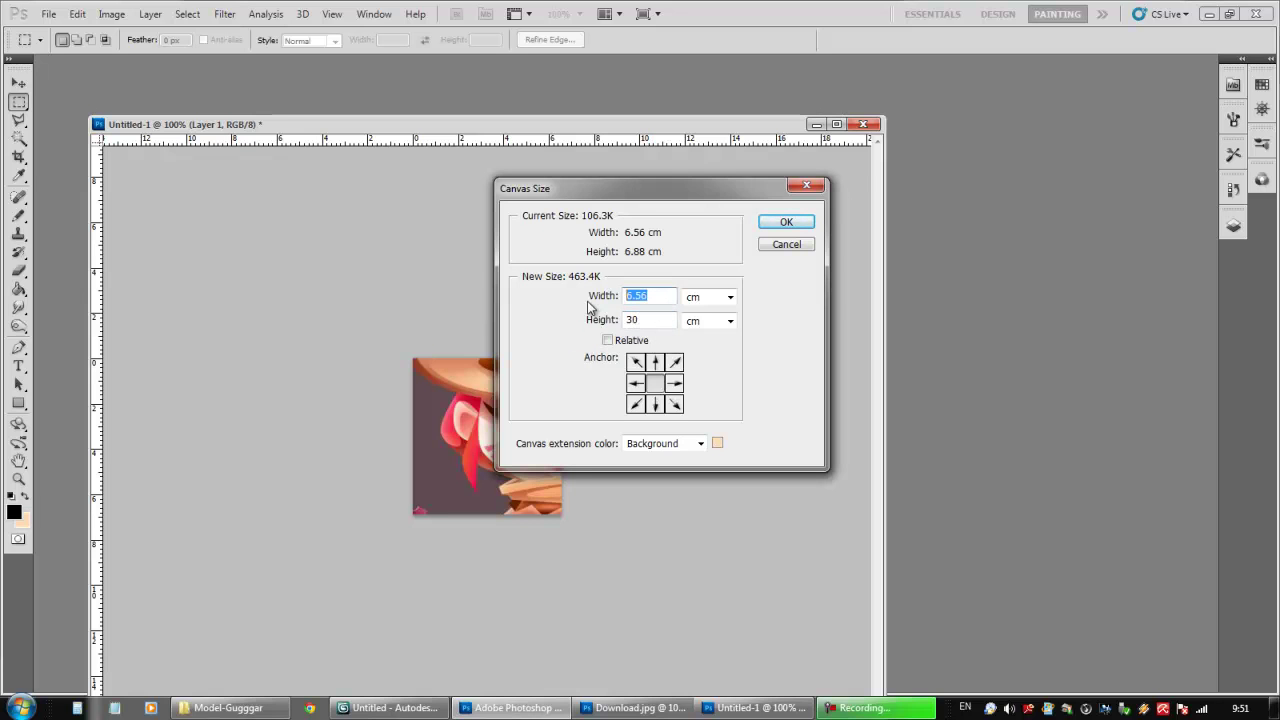
pyautogui.write('30')
# - Anchor the existing image at the middle of the canvas's right edge and apply the canvas enlargement
pyautogui.click(674, 384)
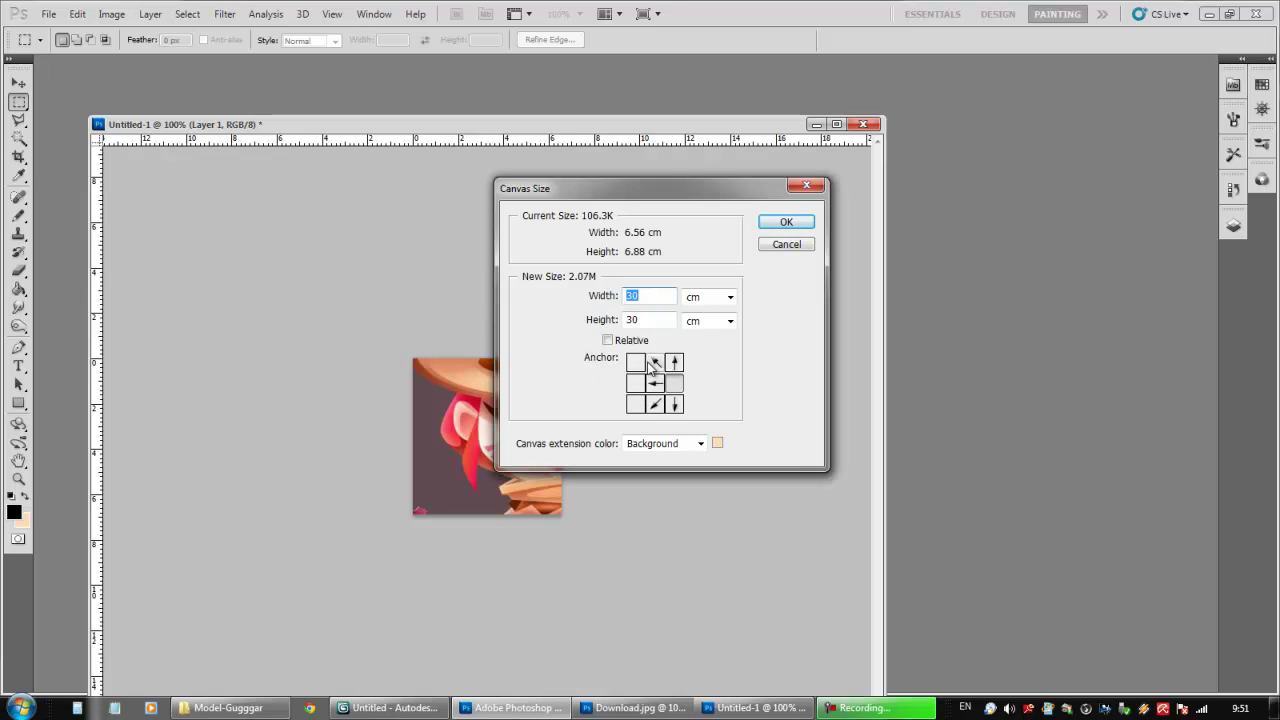
pyautogui.moveTo(686, 191); pyautogui.dragTo(841, 181)
pyautogui.click(810, 373)
pyautogui.click(791, 373)
pyautogui.click(808, 378)
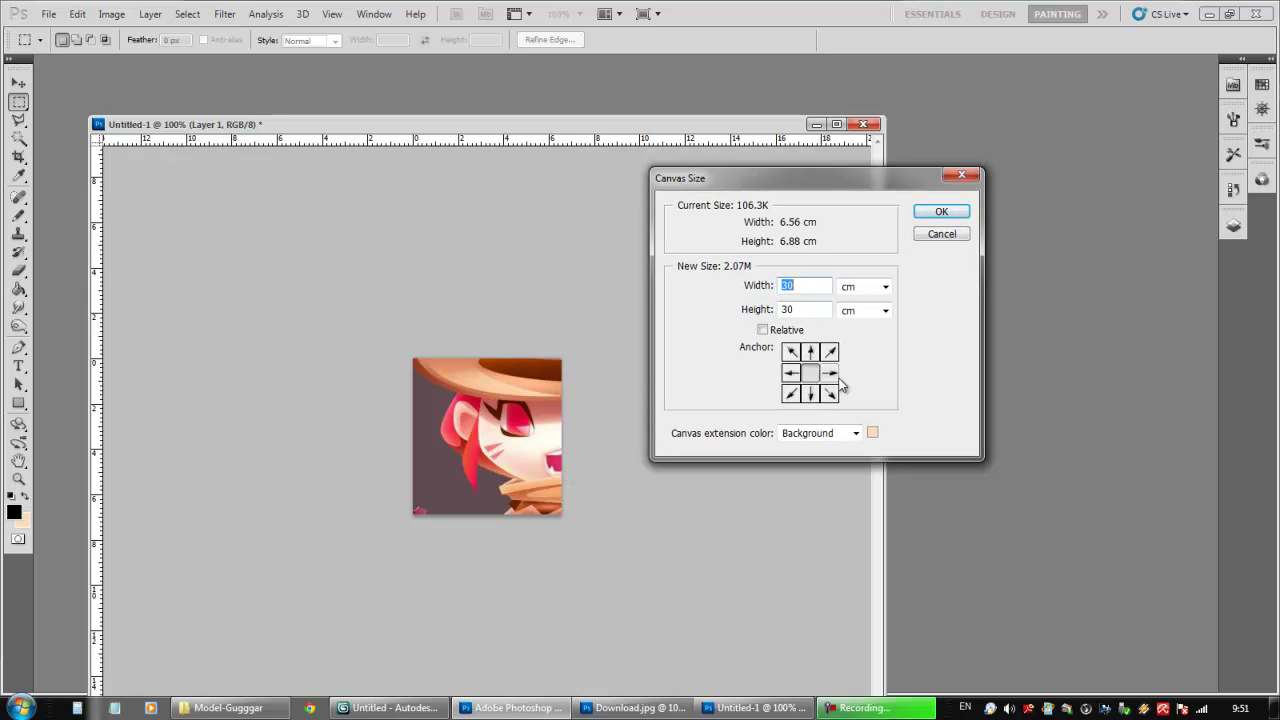
pyautogui.click(835, 375)
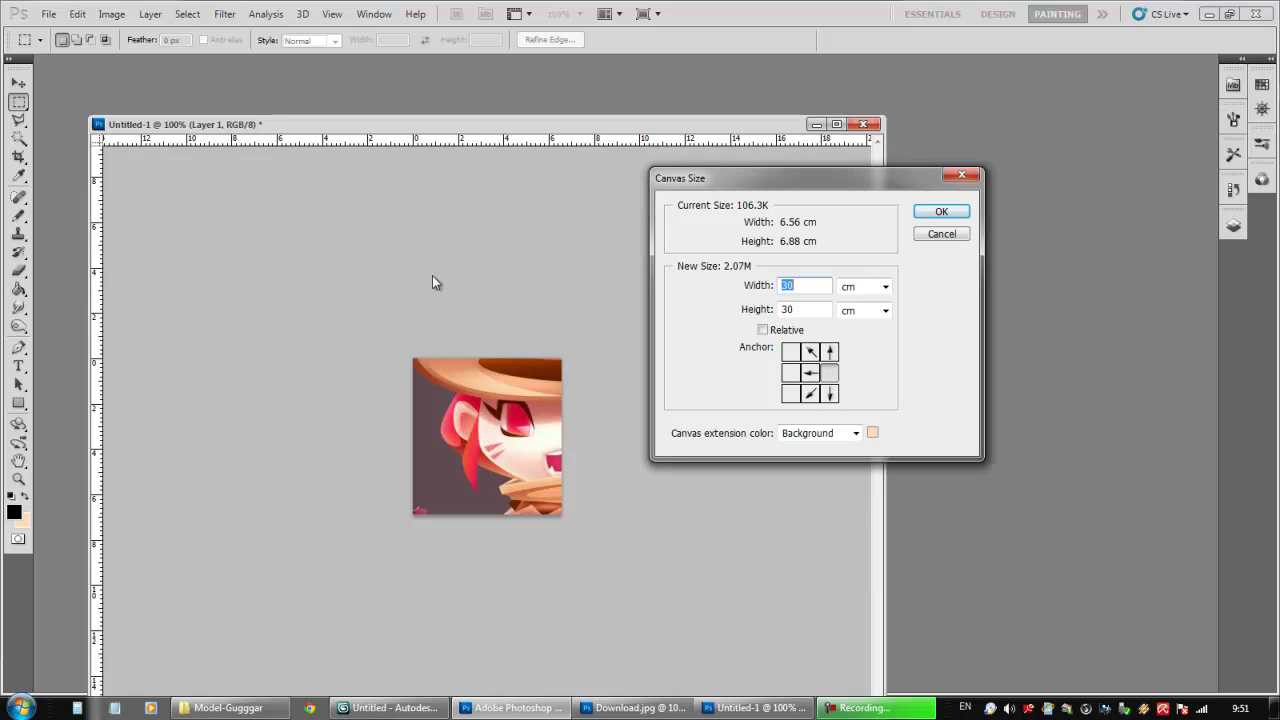
pyautogui.click(925, 214)
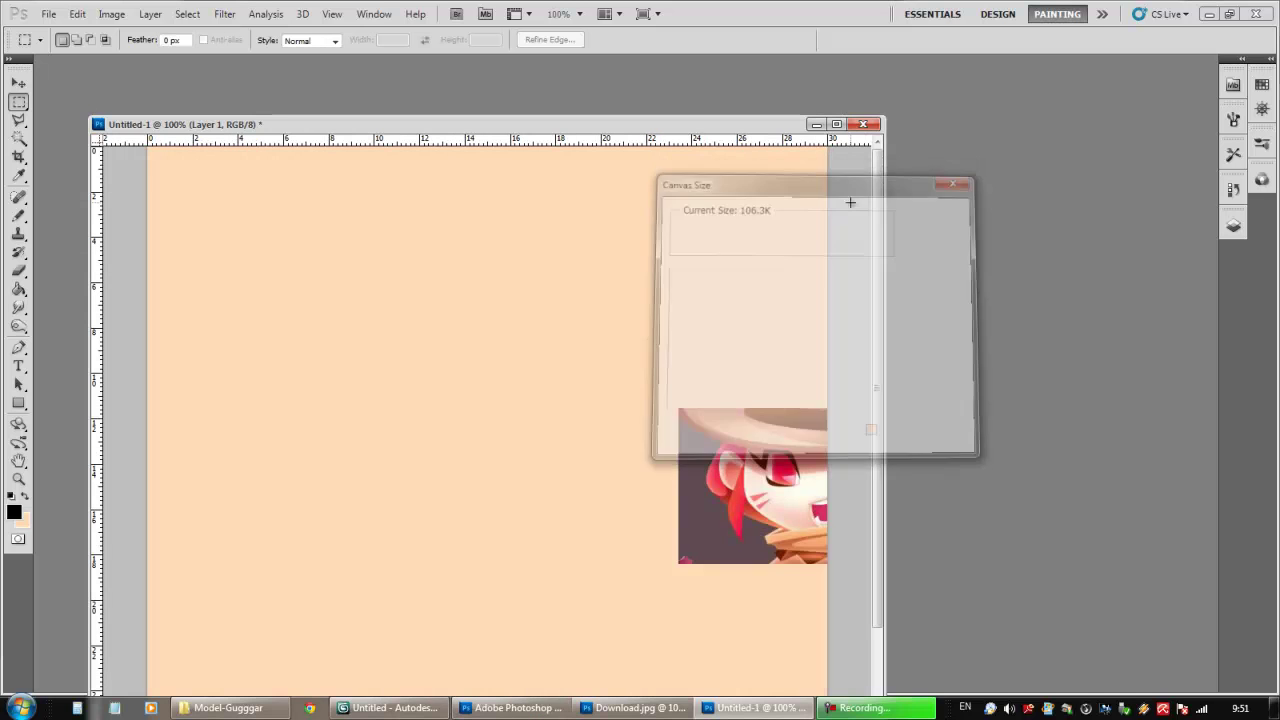
pyautogui.click(18, 479)
pyautogui.keyDown('alt'); pyautogui.click(491, 405); pyautogui.keyUp('alt')
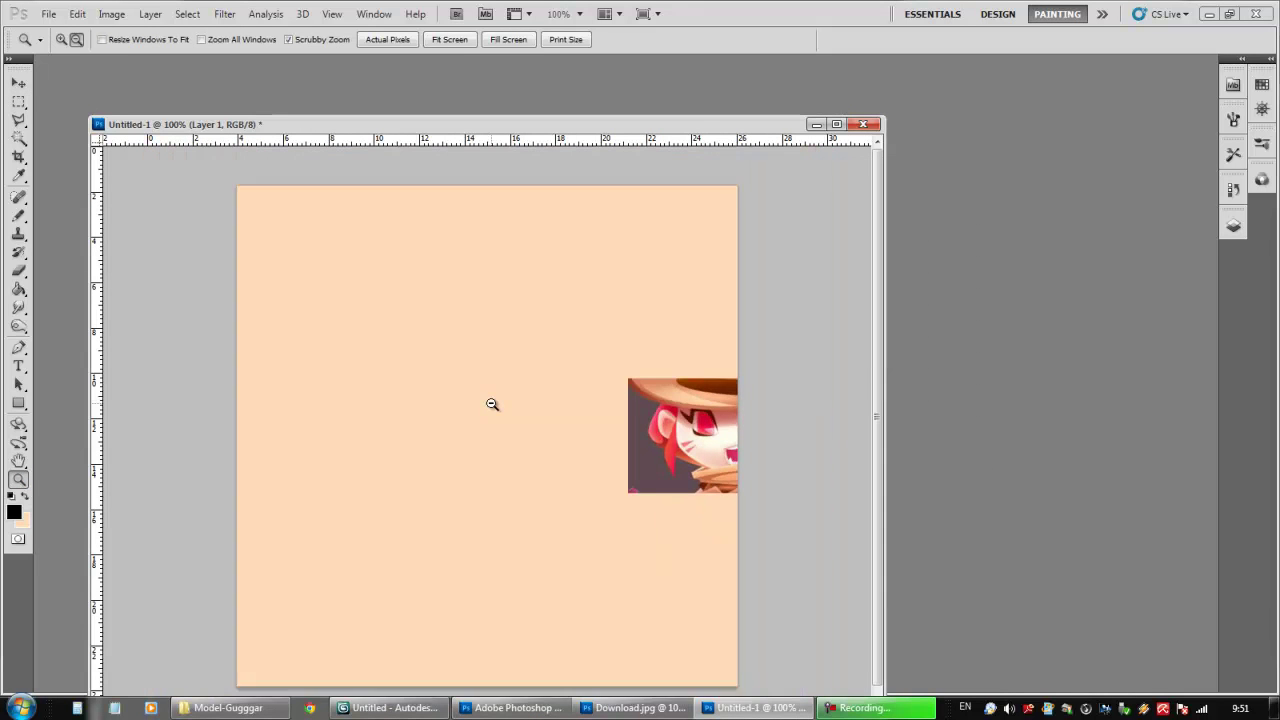
# - Move the half-face layer straight up the right edge of the Untitled-1 canvas, clear of the white square
pyautogui.click(18, 101)
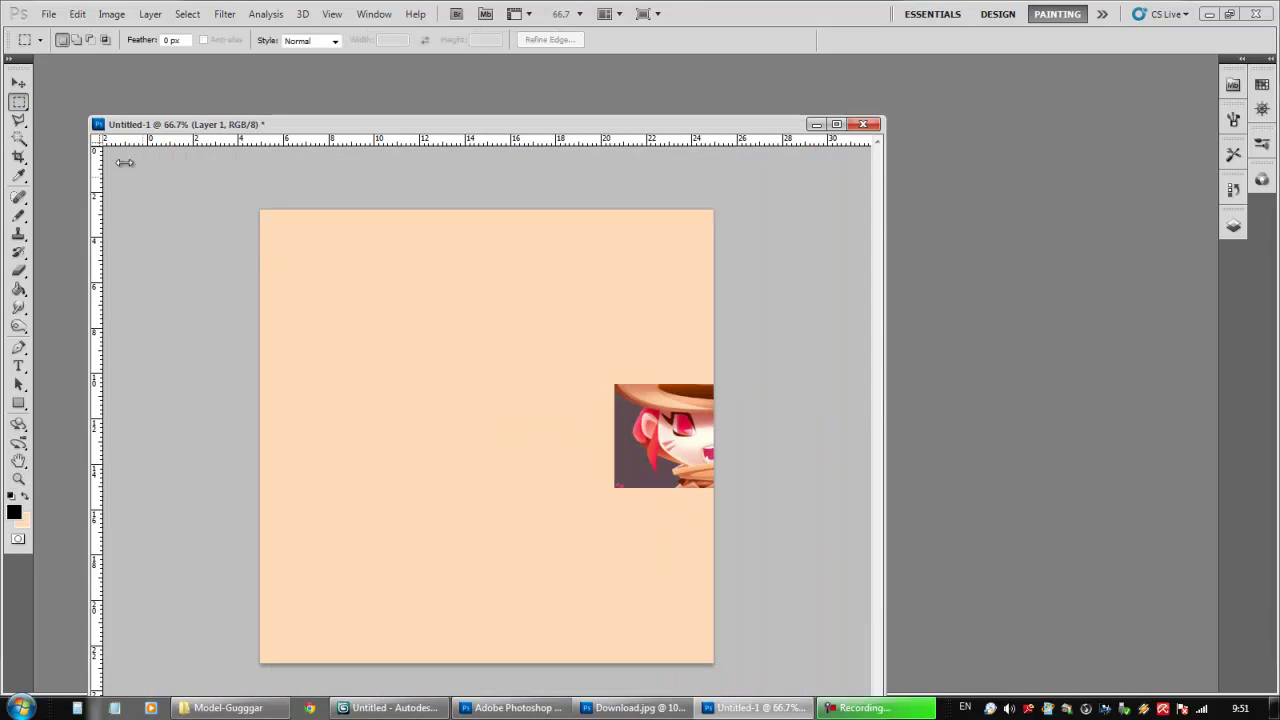
pyautogui.click(18, 82)
pyautogui.moveTo(620, 418); pyautogui.dragTo(616, 313)
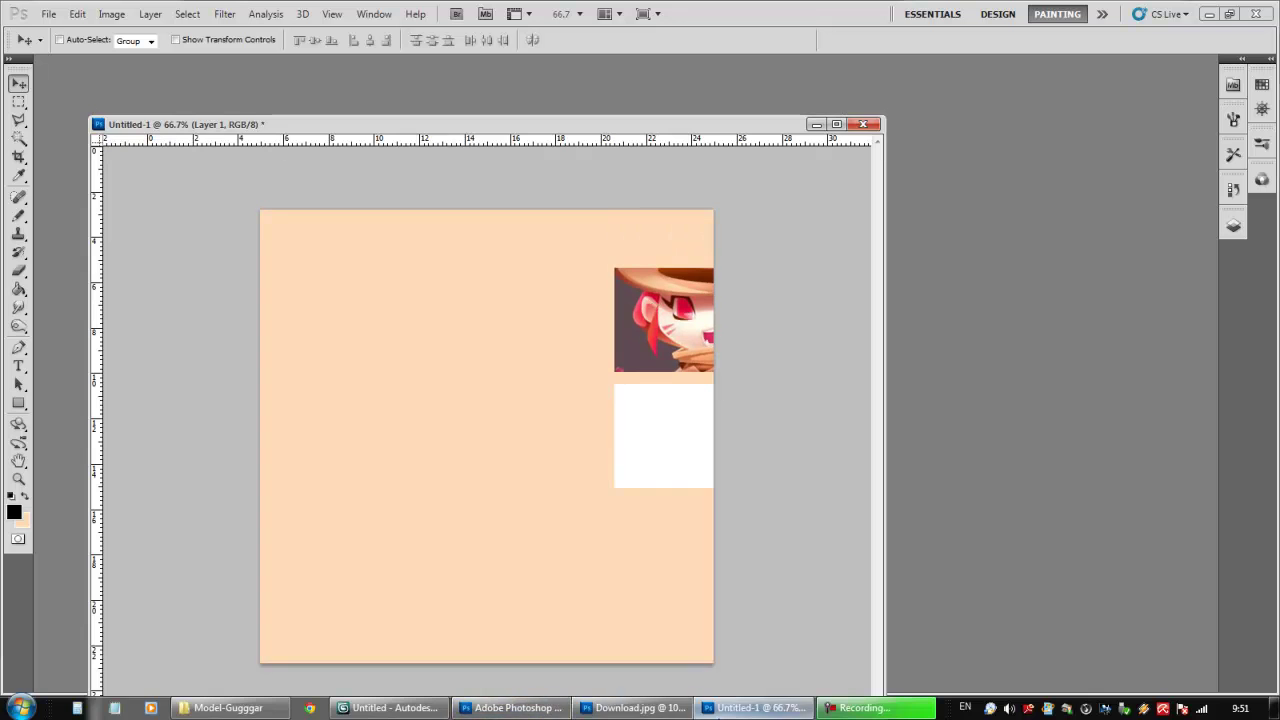
# - Restore the minimized Download.jpg document and move its window up so the whole character is visible
pyautogui.click(722, 708)
pyautogui.click(722, 708)
pyautogui.click(640, 708)
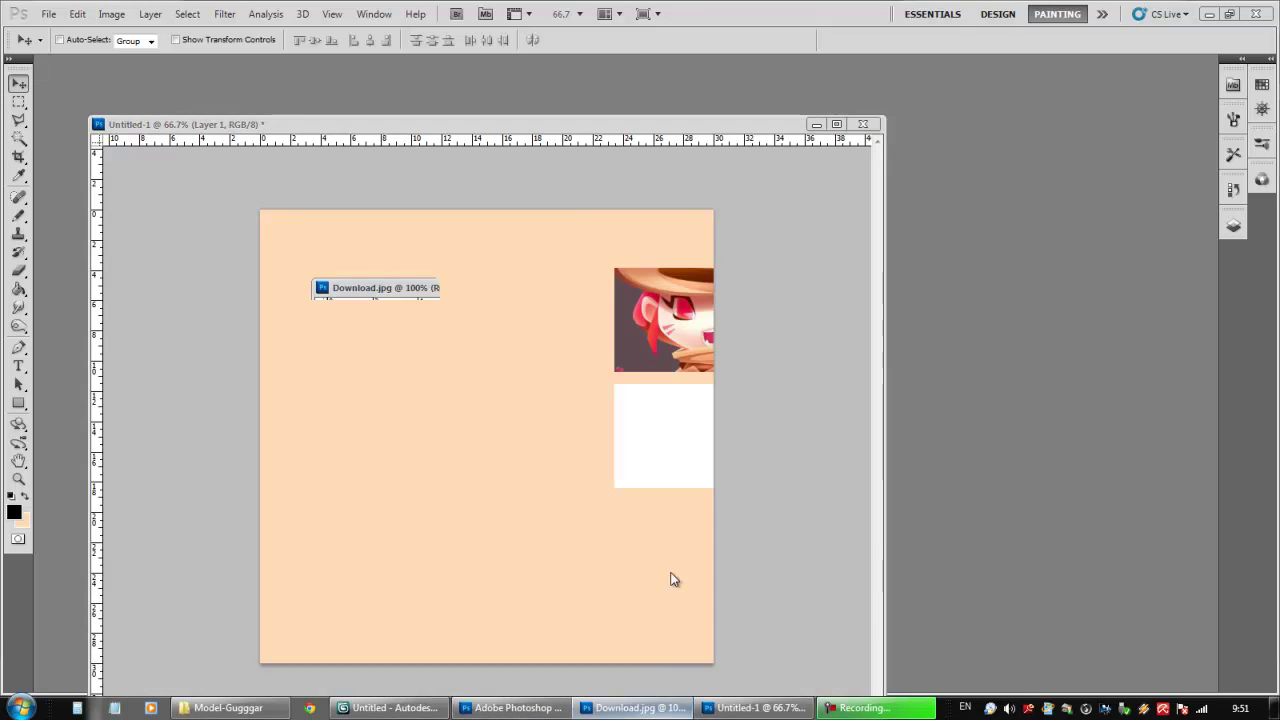
pyautogui.moveTo(635, 286); pyautogui.dragTo(645, 86)
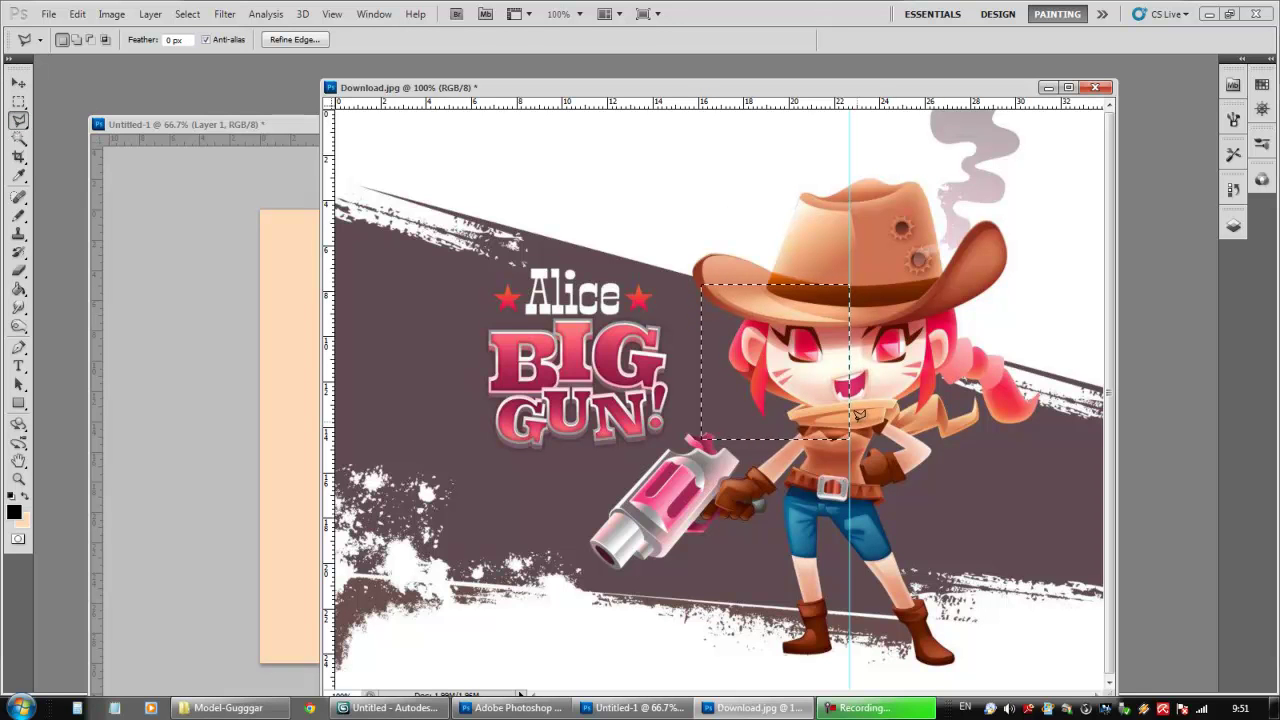
# - Shift the vertical guide in Download.jpg to about 22 cm, on the centre of the belt buckle, and clear the selection
pyautogui.click(19, 82)
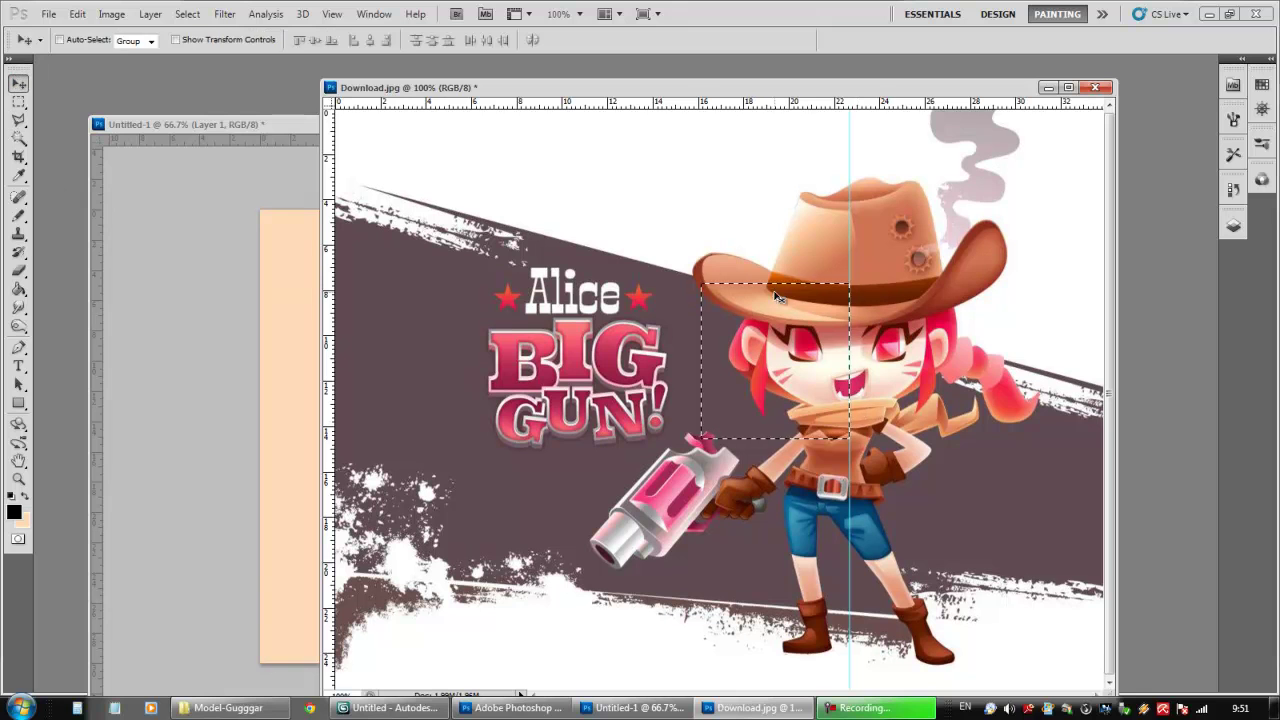
pyautogui.moveTo(843, 387); pyautogui.dragTo(835, 387)
pyautogui.hotkey('ctrl', 'd')
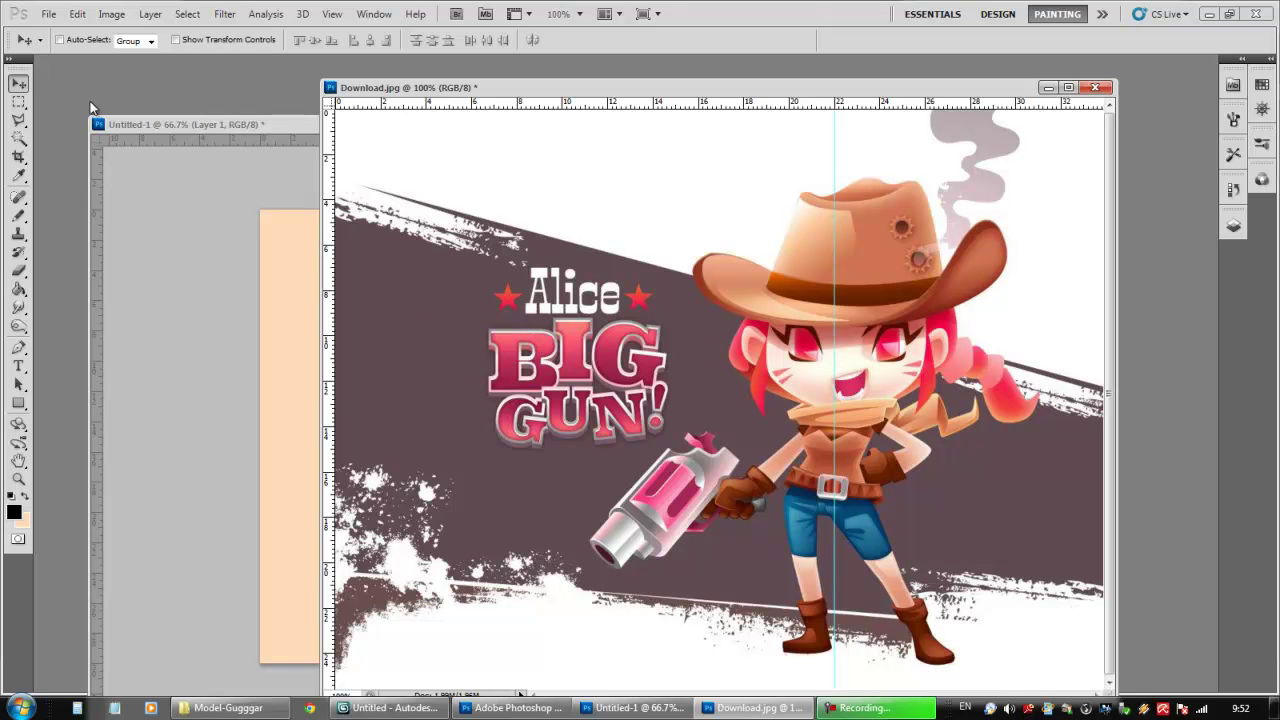
# - Select the whole cowgirl, rotate her by -5.20° and position her at X 650 px, Y 377.43 px
pyautogui.click(18, 101)
pyautogui.moveTo(745, 241); pyautogui.dragTo(1040, 676)
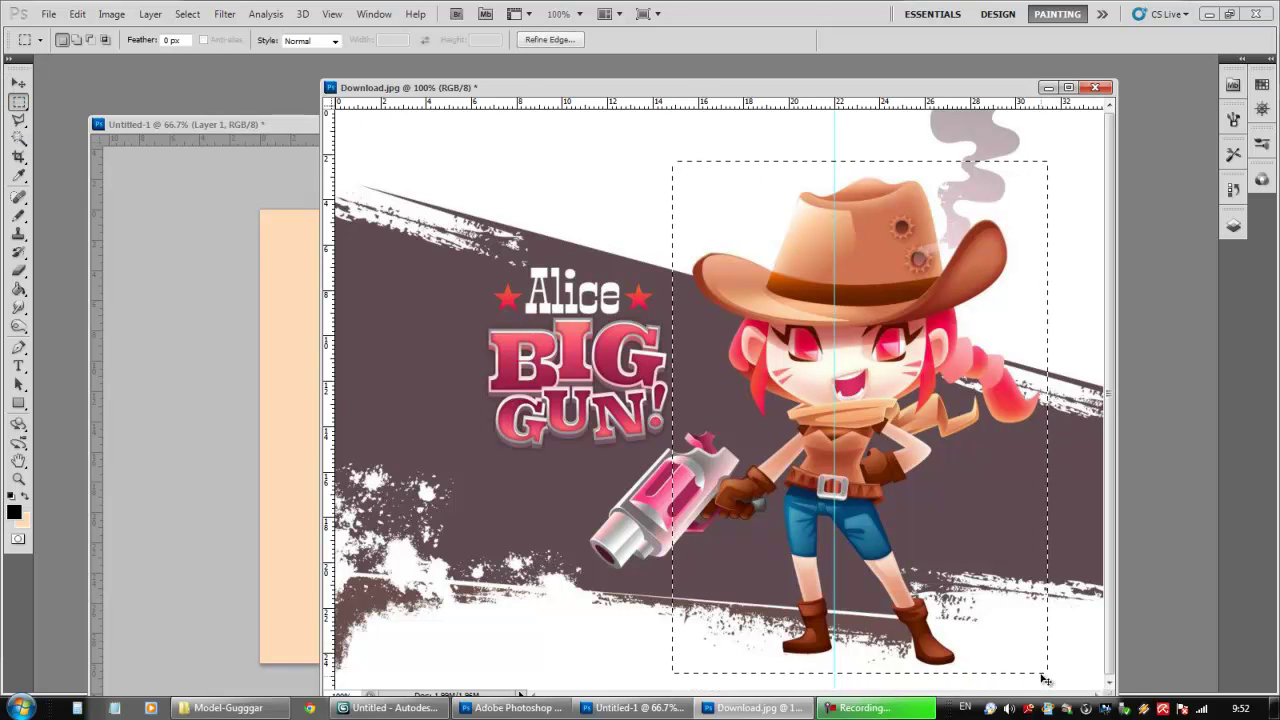
pyautogui.hotkey('ctrl', 't')
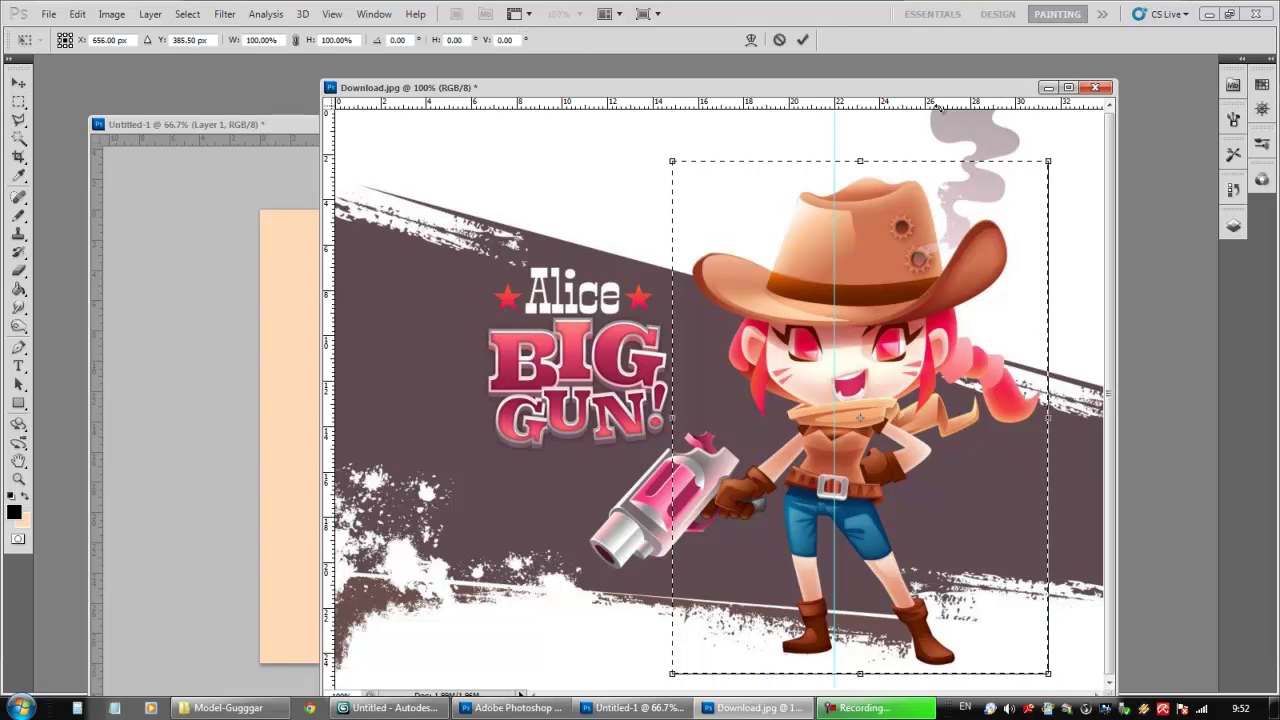
pyautogui.moveTo(1063, 153); pyautogui.dragTo(1030, 124)
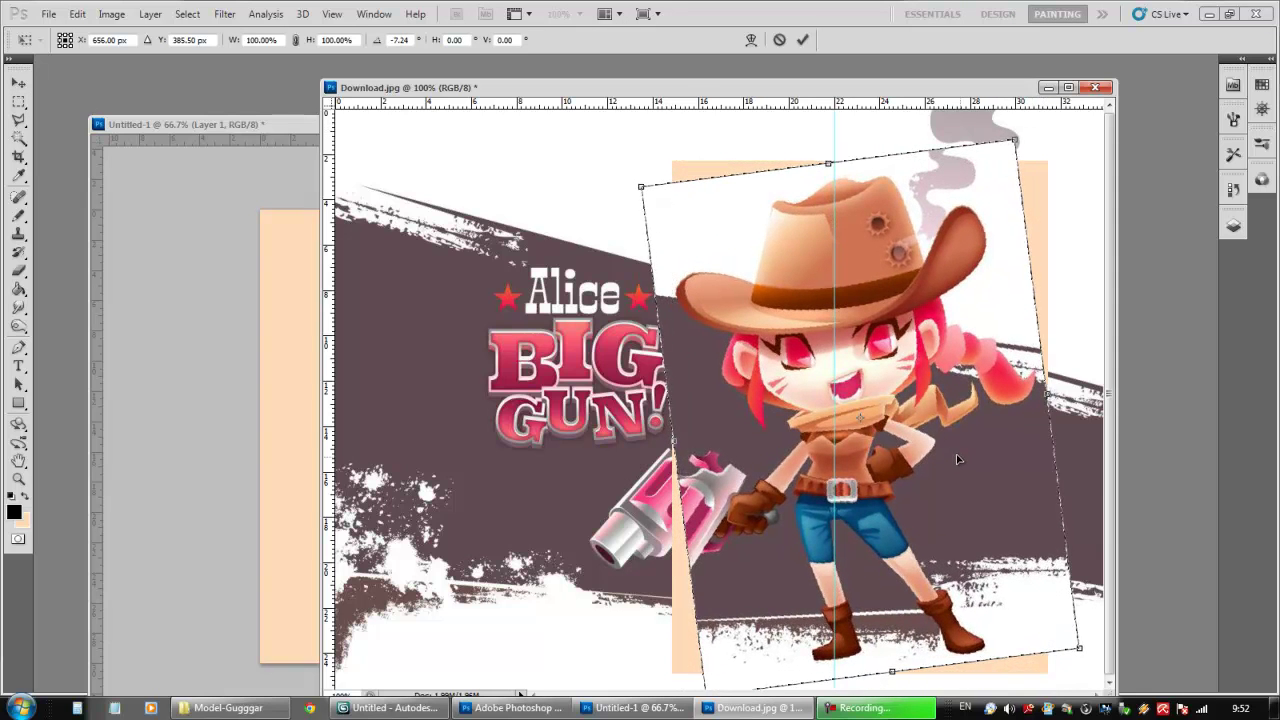
pyautogui.moveTo(960, 461); pyautogui.dragTo(951, 454)
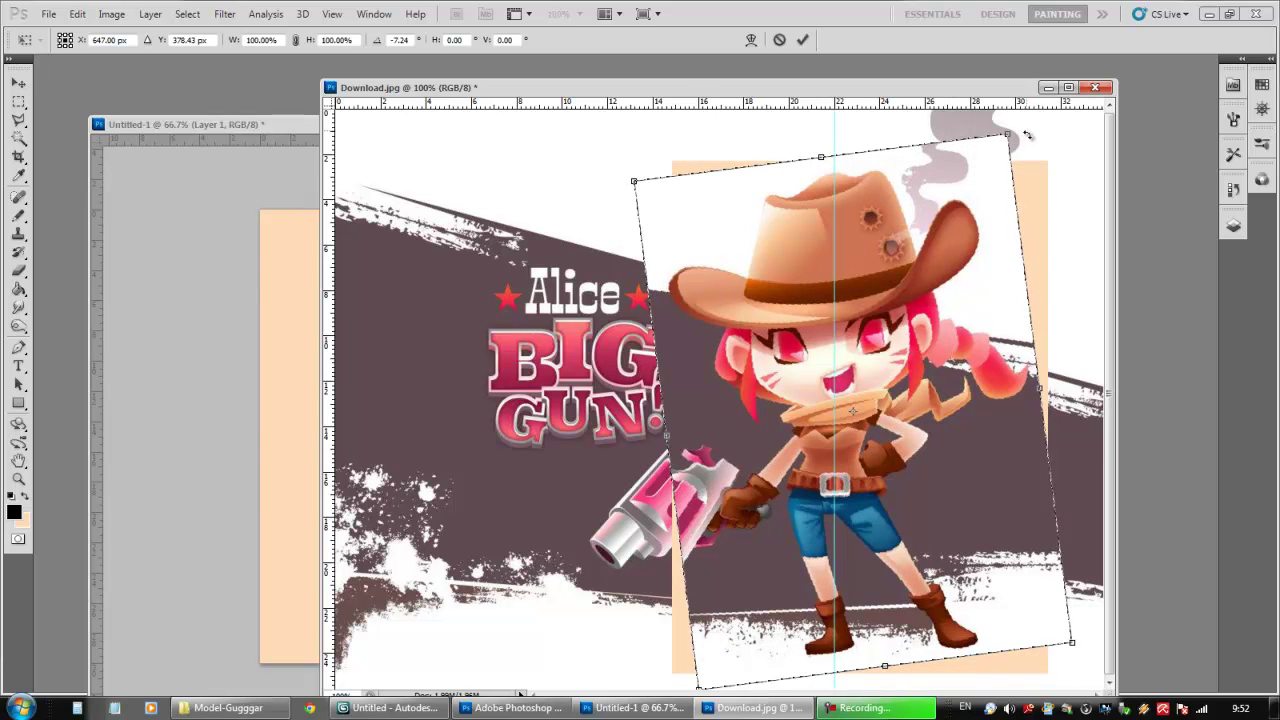
pyautogui.moveTo(1012, 136); pyautogui.dragTo(1033, 143)
pyautogui.press('Right')
pyautogui.press('Right')
pyautogui.press('Right')
pyautogui.press('Up')
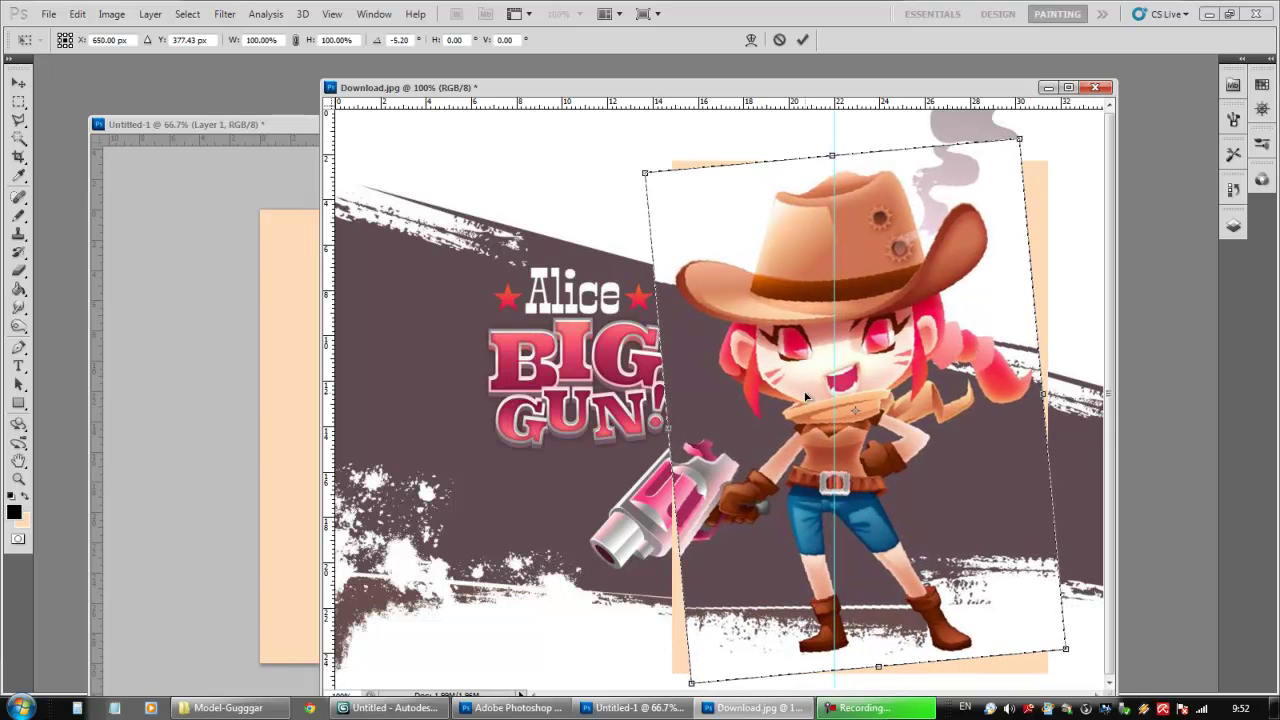
pyautogui.press('Return')
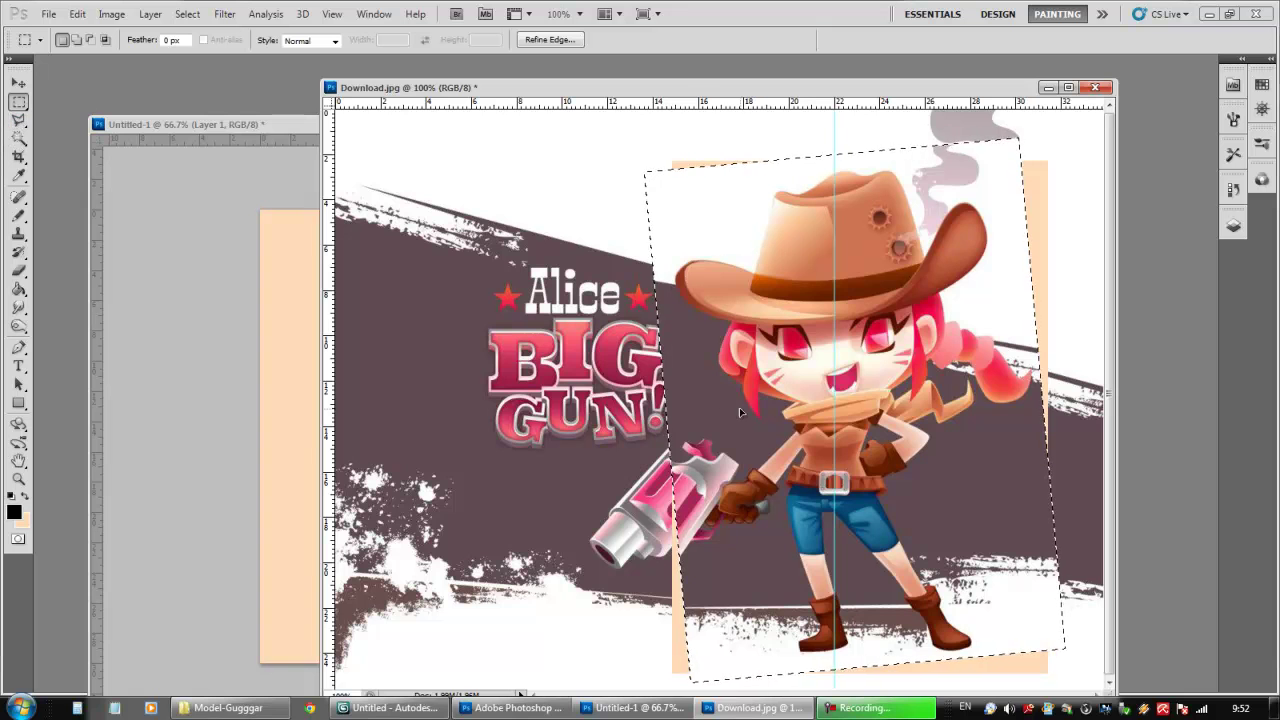
# - Step back and forth through the edit history to restore the rotated cowgirl on the guide, and clear the selection
pyautogui.hotkey('ctrl', 'alt', 'z')
pyautogui.hotkey('ctrl', 'alt', 'z')
pyautogui.hotkey('ctrl', 'alt', 'z')
pyautogui.hotkey('ctrl', 'alt', 'z')
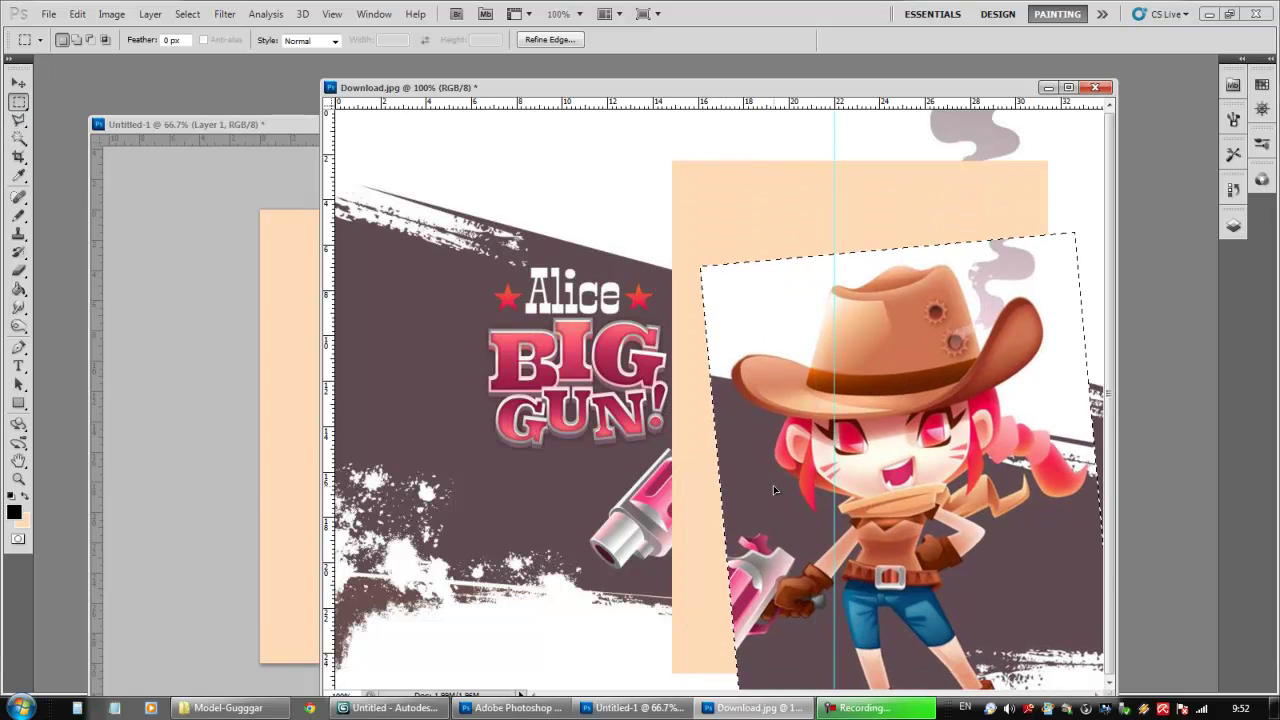
pyautogui.hotkey('ctrl', 'shift', 'z')
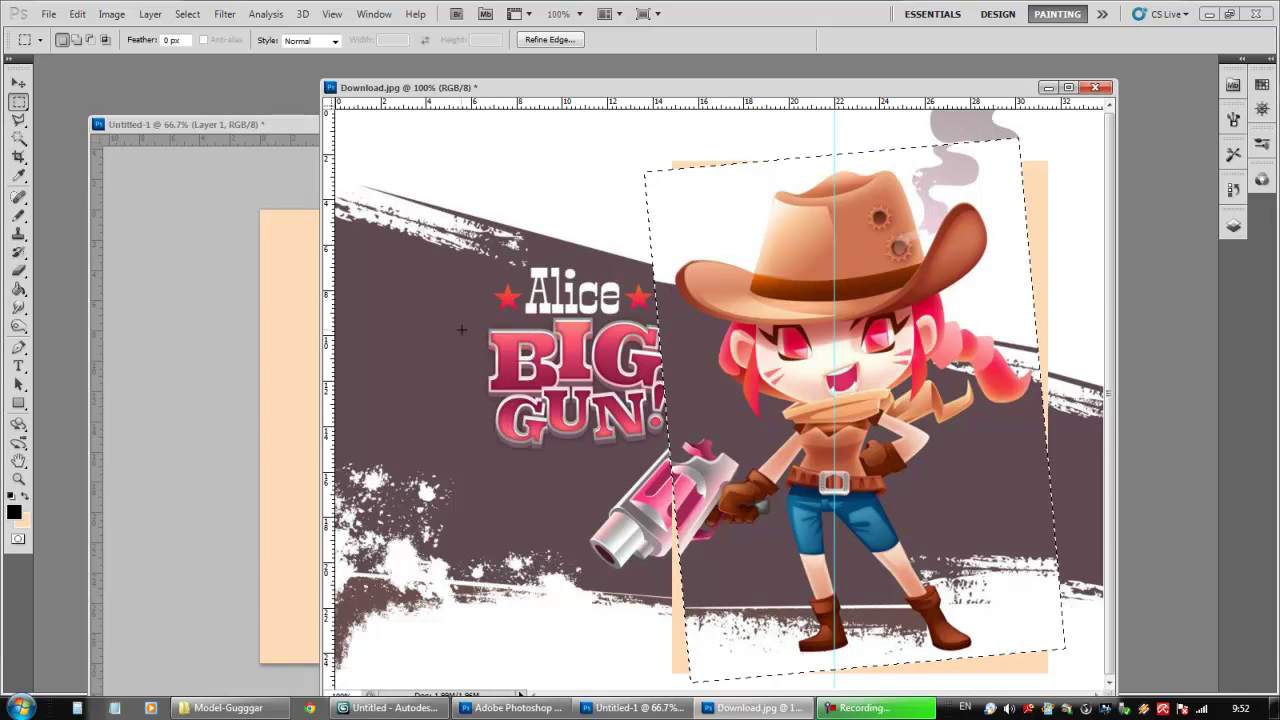
pyautogui.hotkey('ctrl', 'alt', 'z')
pyautogui.hotkey('ctrl', 'alt', 'z')
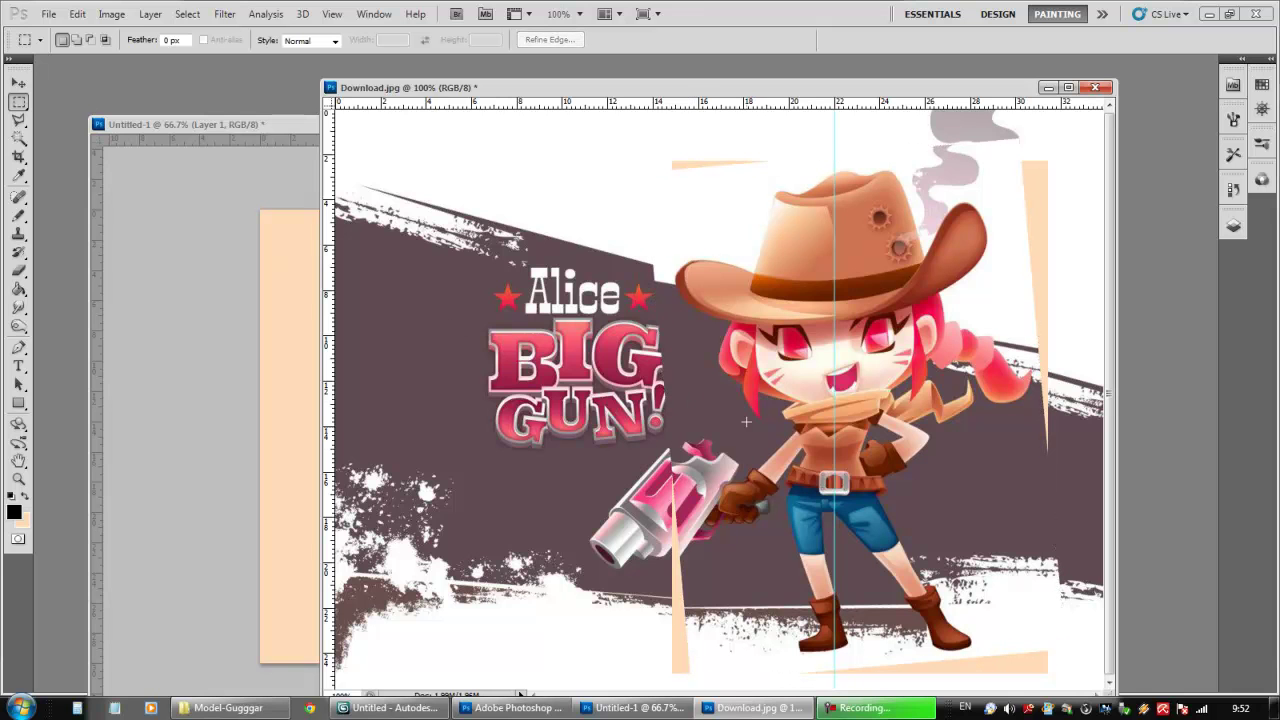
# - Copy the half torso beside the guide into Untitled-1 and place it beneath the half face at the canvas's right edge
pyautogui.moveTo(816, 524); pyautogui.dragTo(835, 556)
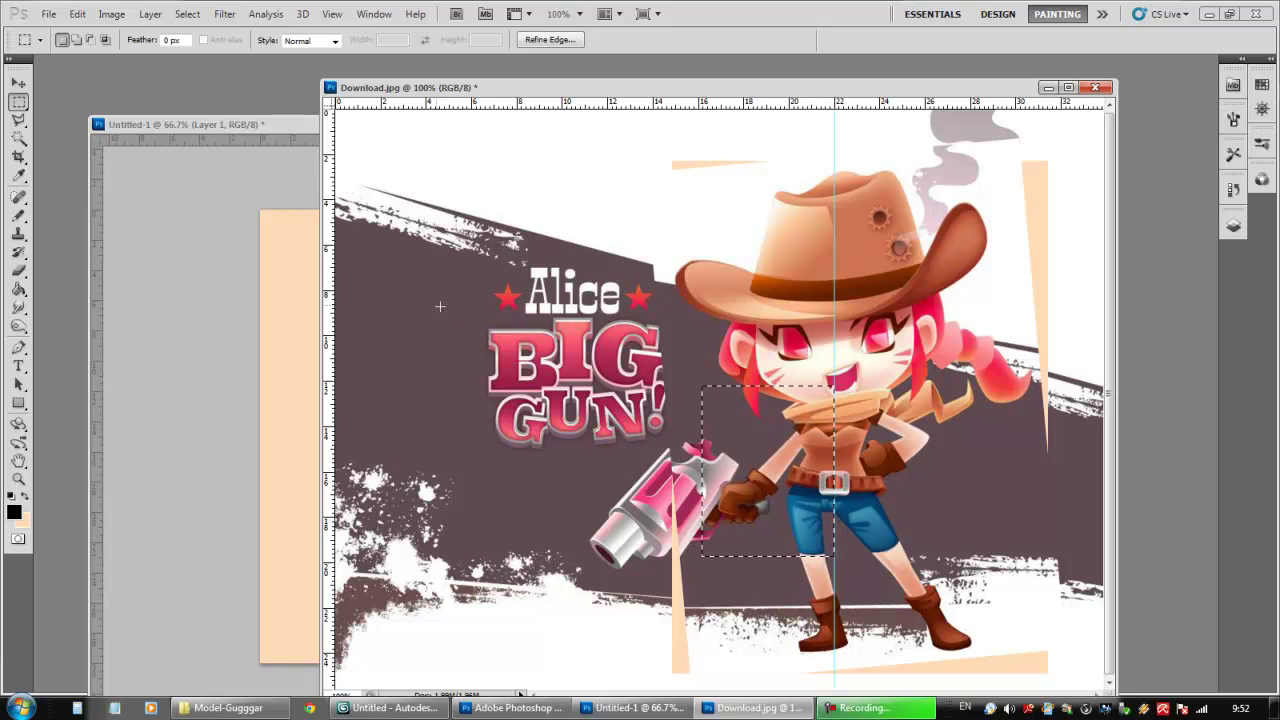
pyautogui.click(229, 127)
pyautogui.moveTo(566, 371); pyautogui.dragTo(566, 371)
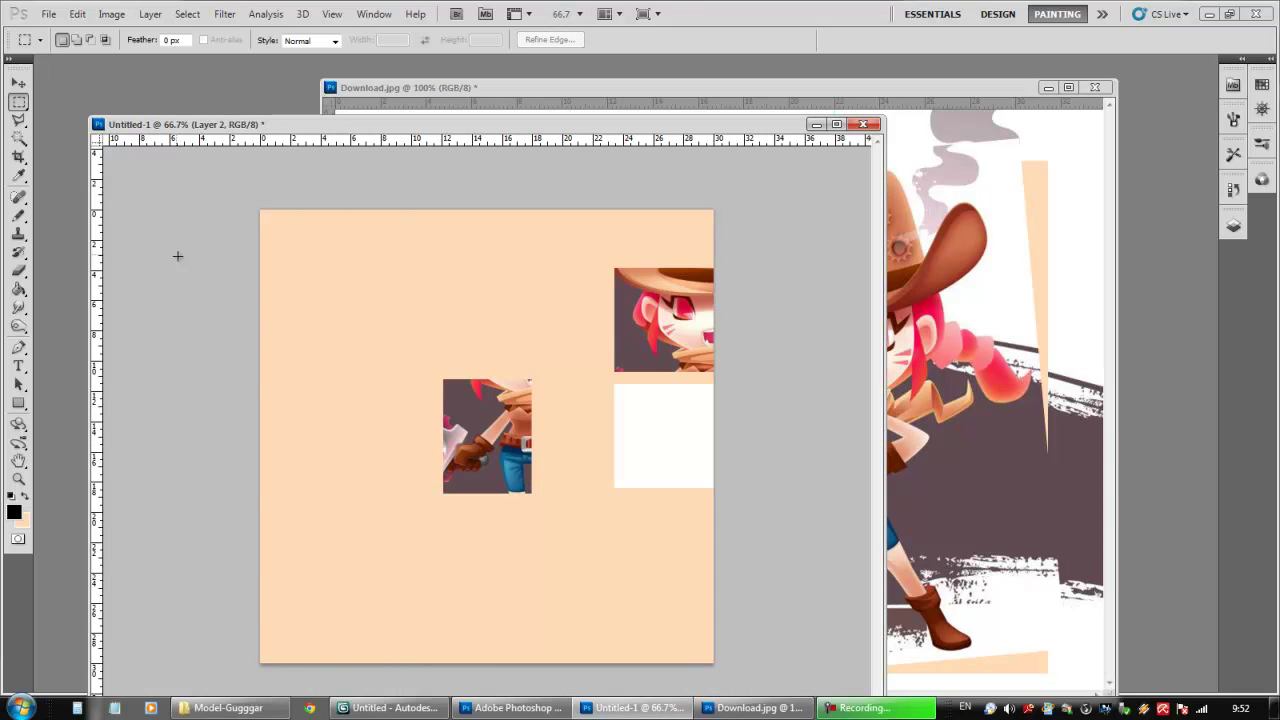
pyautogui.click(18, 82)
pyautogui.moveTo(474, 448); pyautogui.dragTo(661, 414)
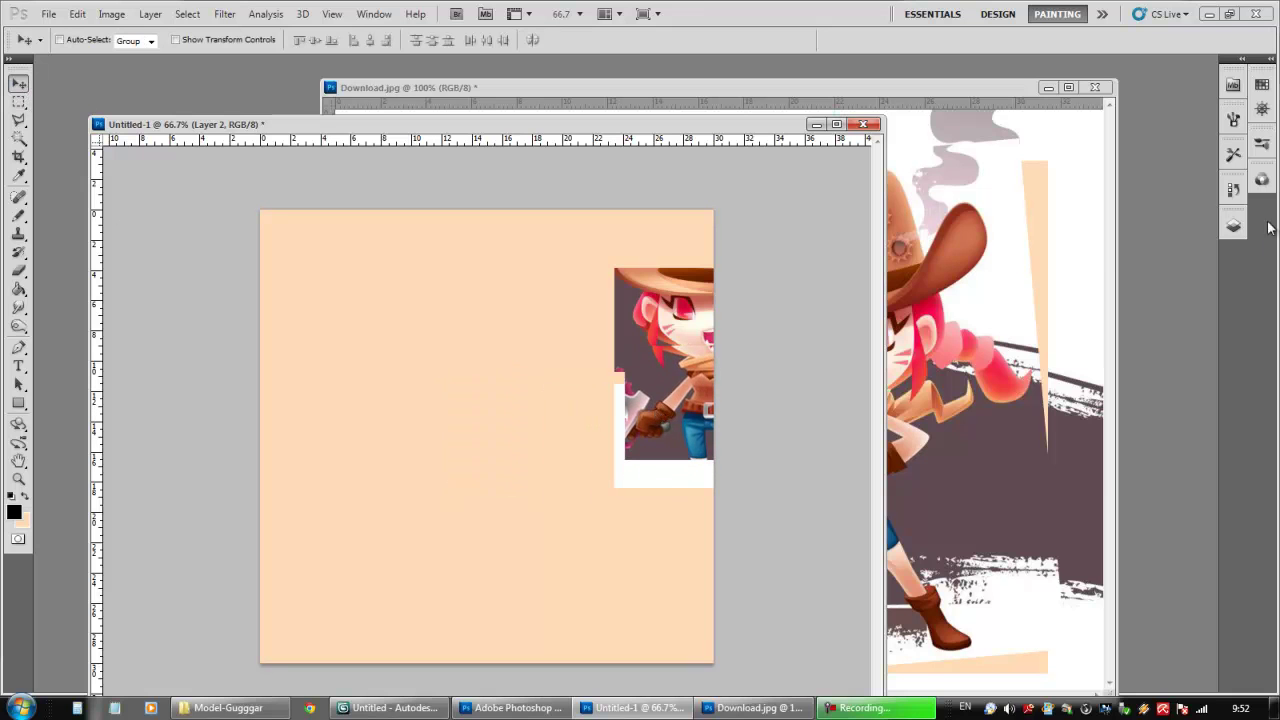
# - Show the layers of Untitled-1 and move Layer 2 with the torso below Layer 1
pyautogui.click(1232, 225)
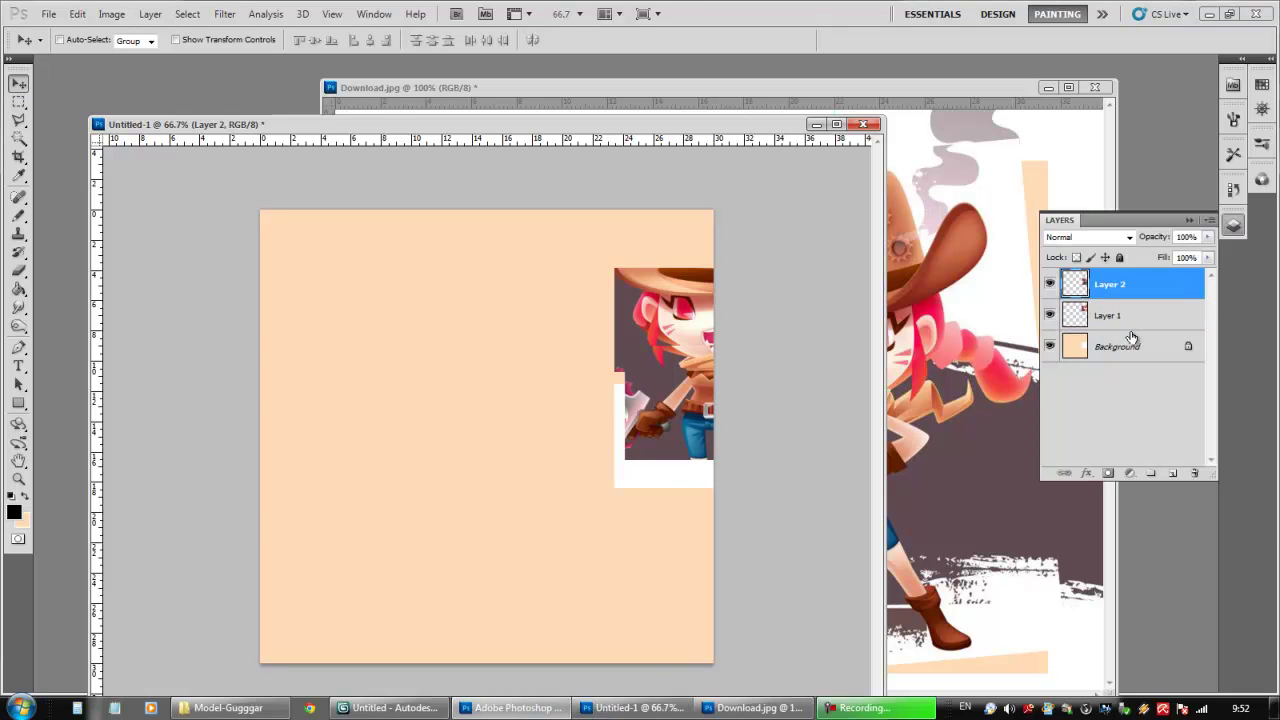
pyautogui.moveTo(697, 429); pyautogui.dragTo(697, 422)
pyautogui.moveTo(1120, 288); pyautogui.dragTo(1123, 326)
# - Nudge the torso layer until it lines up with the half face's neck and sits against the canvas's right edge
pyautogui.moveTo(648, 404); pyautogui.dragTo(656, 408)
pyautogui.press('Left')
pyautogui.press('Left')
pyautogui.press('Left')
pyautogui.press('Left')
pyautogui.press('Left')
pyautogui.press('Left')
pyautogui.press('Left')
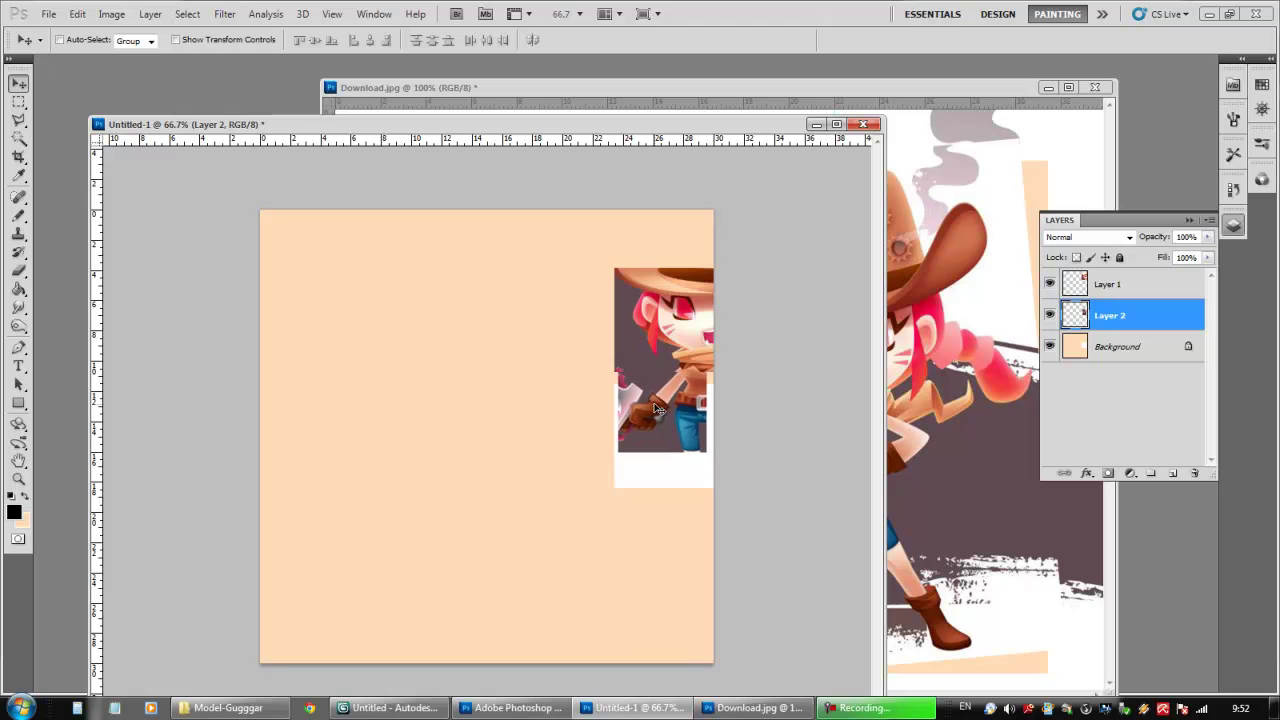
pyautogui.press('Right')
pyautogui.press('Right')
pyautogui.press('Right')
pyautogui.press('Right')
pyautogui.press('Right')
pyautogui.press('Right')
pyautogui.press('Right')
pyautogui.press('Right')
pyautogui.press('Right')
pyautogui.press('Right')
pyautogui.press('Right')
pyautogui.press('Right')
pyautogui.press('Right')
pyautogui.press('Right')
pyautogui.press('Right')
pyautogui.moveTo(655, 404); pyautogui.dragTo(656, 408)
pyautogui.press('Left')
pyautogui.press('Right')
pyautogui.press('Right')
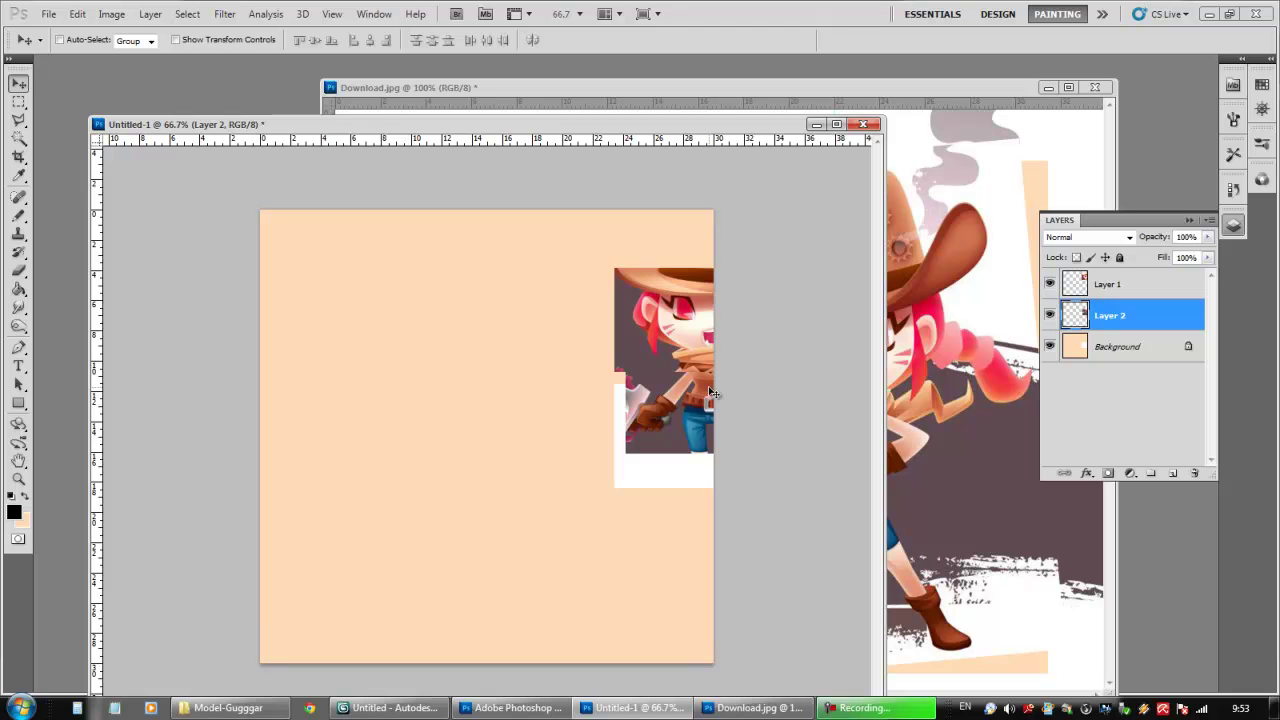
pyautogui.click(17, 235)
pyautogui.click(17, 271)
pyautogui.click(1163, 286)
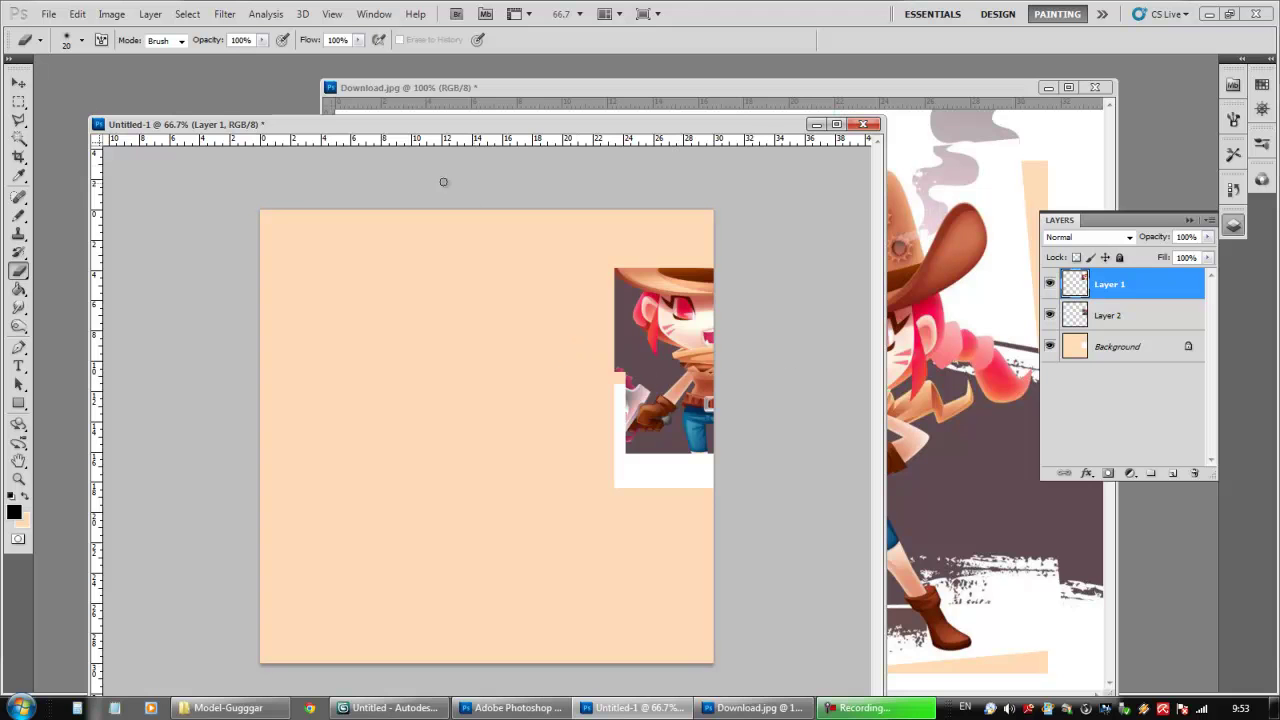
# - Switch back to the Download.jpg document and clear its torso selection with the Rectangular Marquee tool
pyautogui.click(898, 88)
pyautogui.click(19, 84)
pyautogui.click(18, 101)
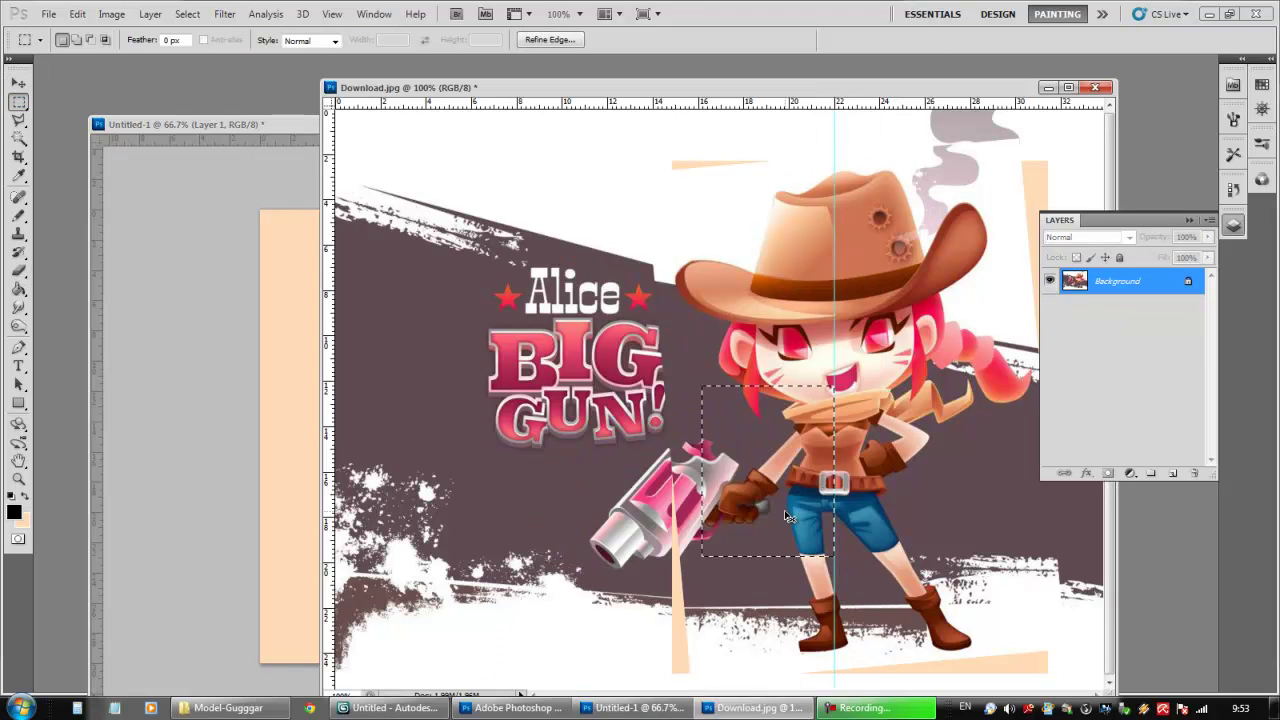
pyautogui.click(791, 465)
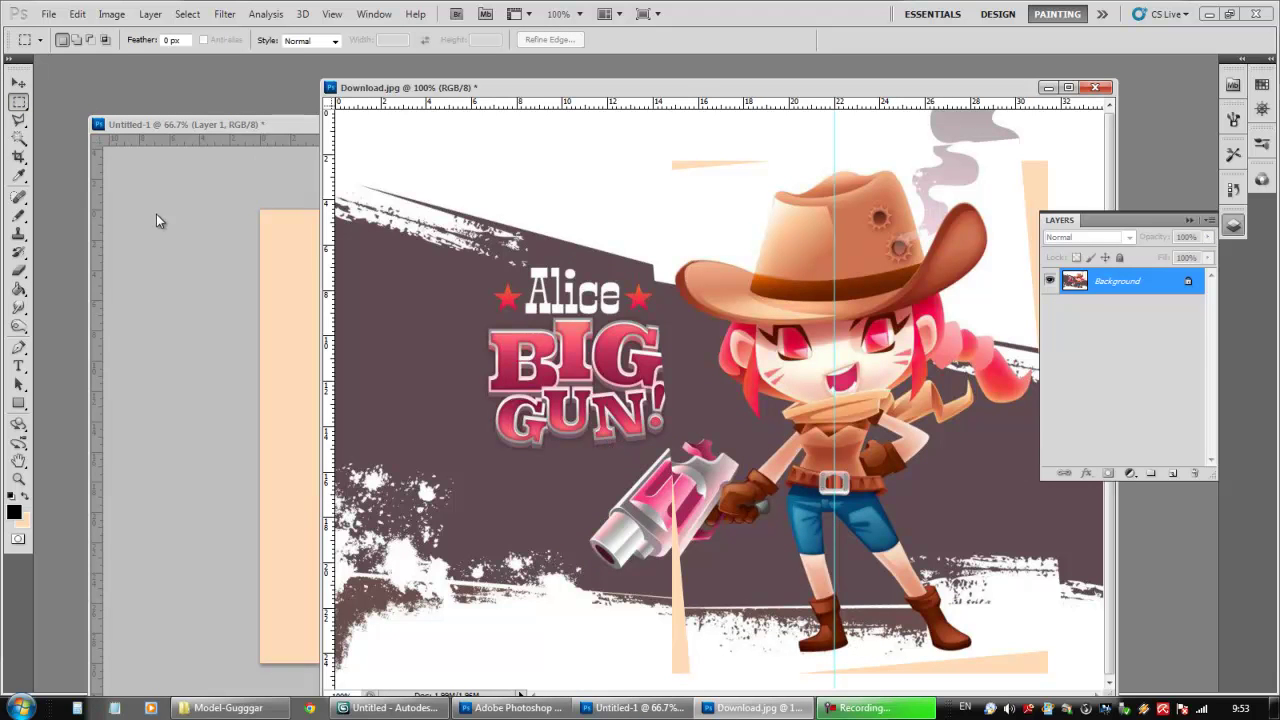
# - Select the whole cowgirl, rotate her by 5.79°, position her at X 668 px, Y 395.96 px, and clear the selection
pyautogui.moveTo(965, 614); pyautogui.dragTo(1044, 665)
pyautogui.hotkey('ctrl', 't')
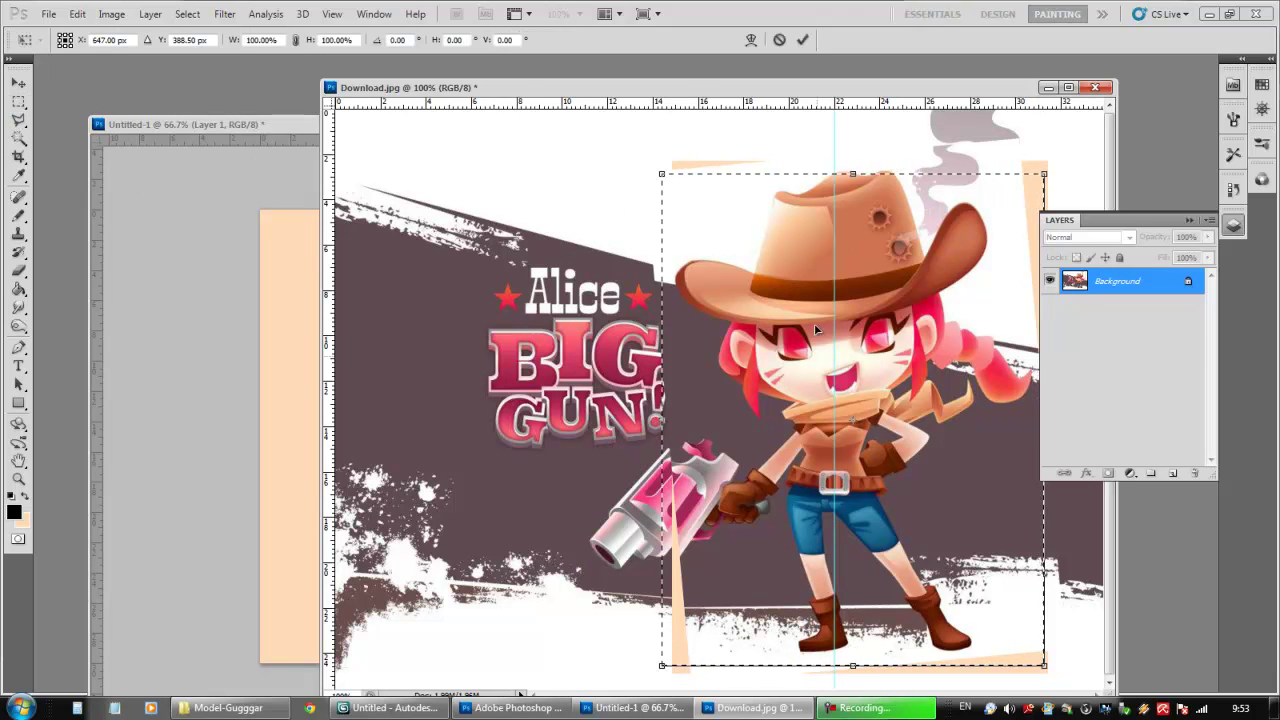
pyautogui.moveTo(656, 166); pyautogui.dragTo(687, 154)
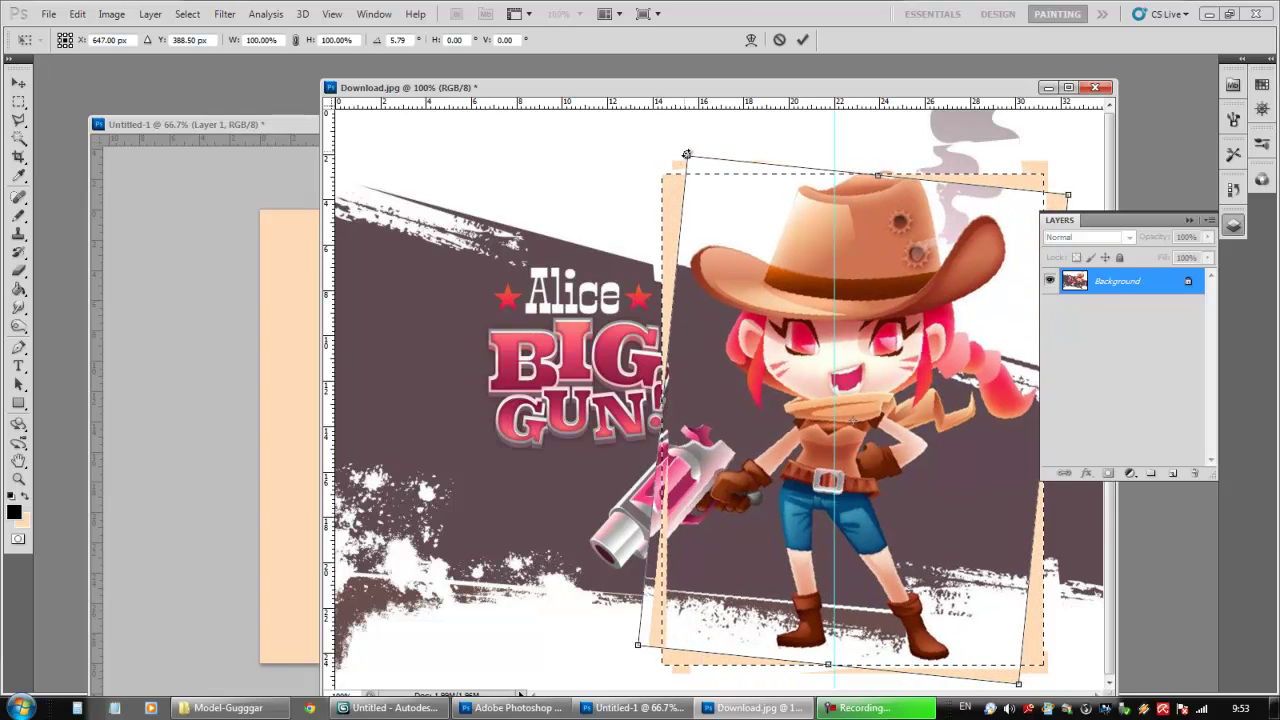
pyautogui.moveTo(764, 418); pyautogui.dragTo(782, 425)
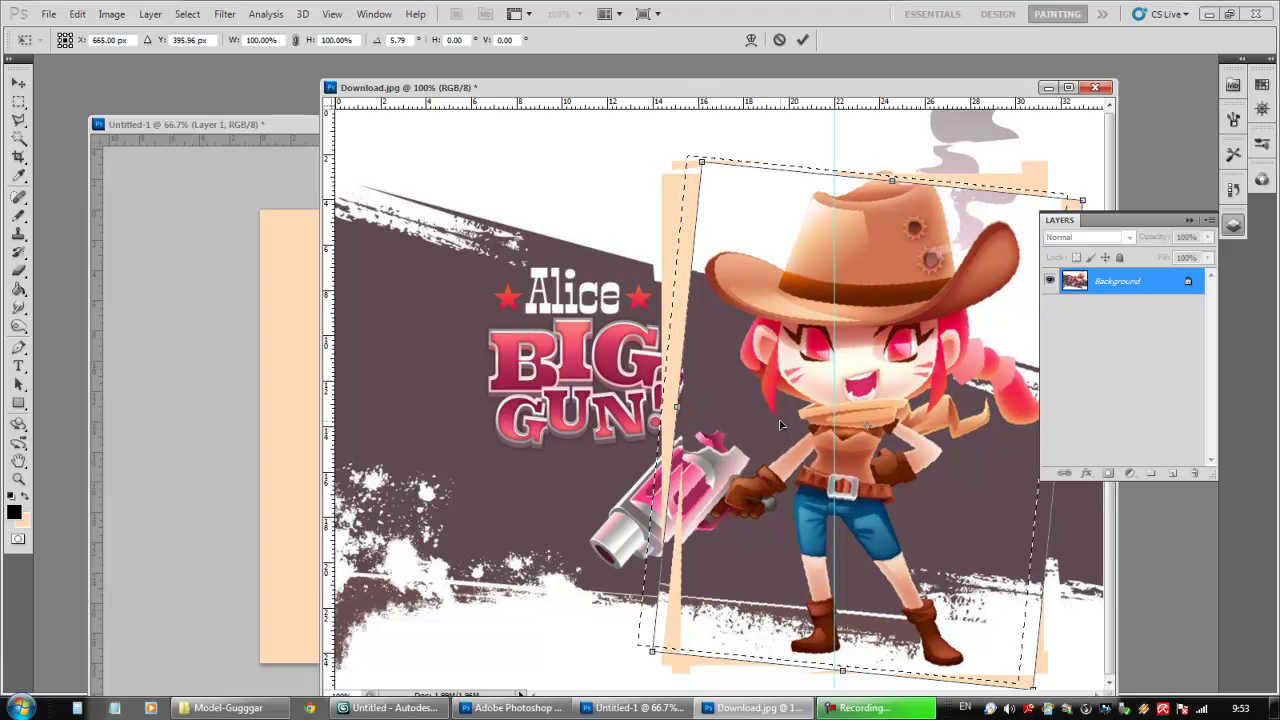
pyautogui.moveTo(782, 425); pyautogui.dragTo(785, 426)
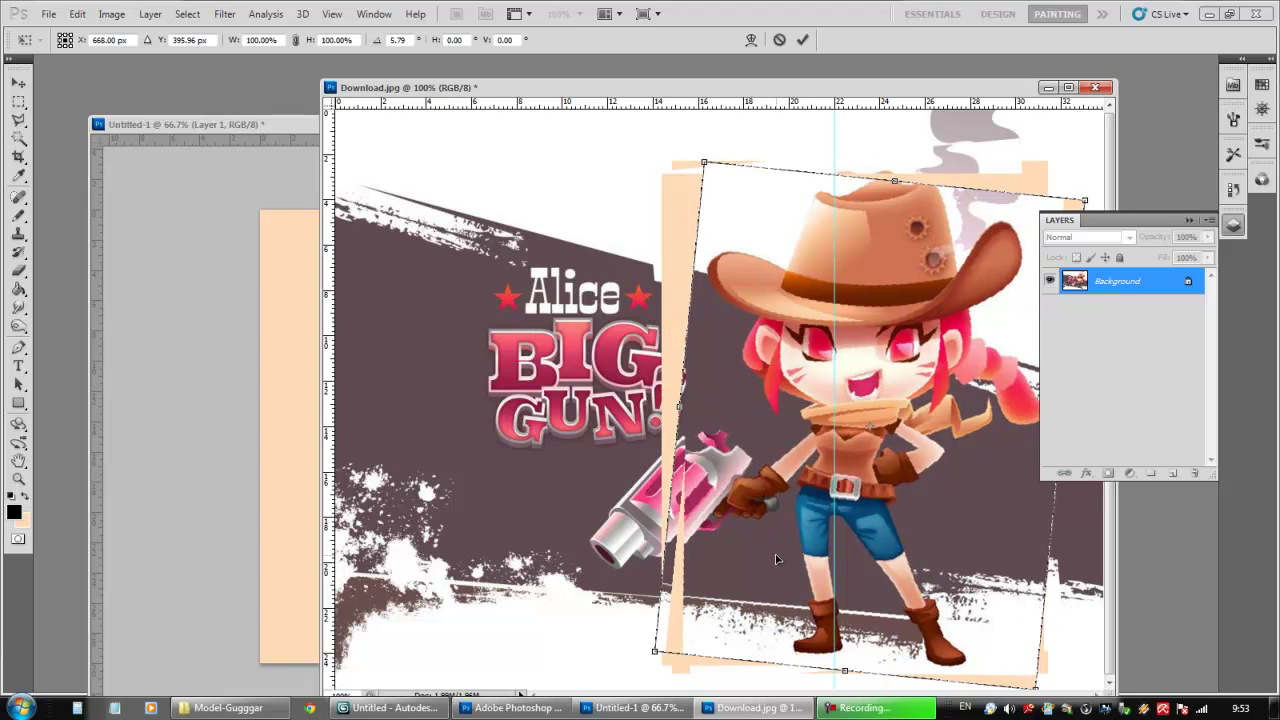
pyautogui.press('Return')
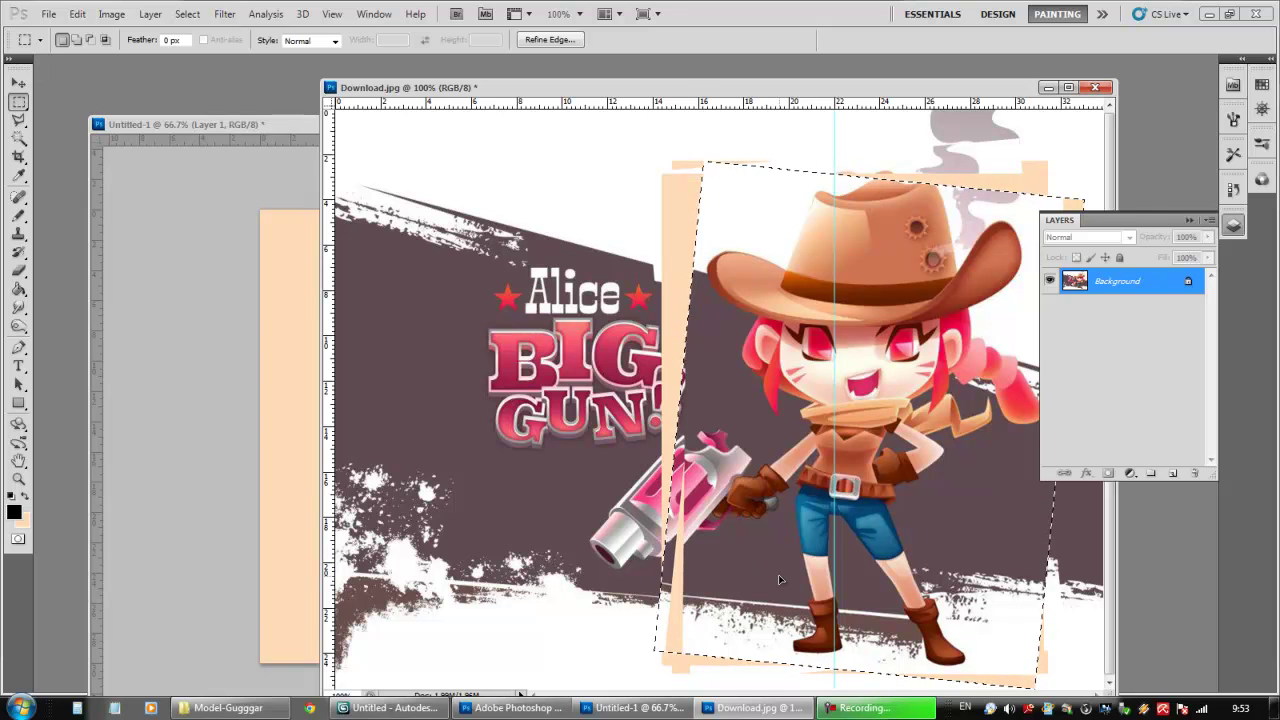
pyautogui.hotkey('ctrl', 'd')
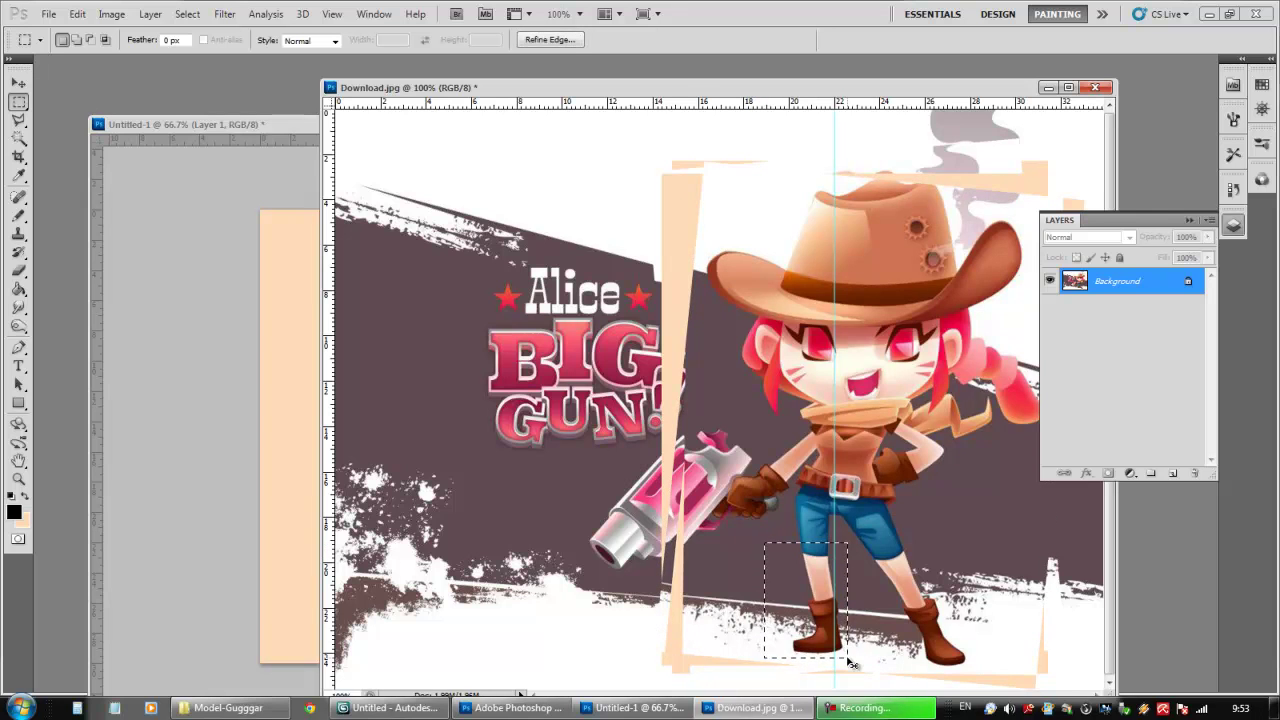
# - Rotate the selected lower leg beside the guide by about 11°, shift it slightly outward and up, and clear the selection
pyautogui.hotkey('ctrl', 't')
pyautogui.moveTo(873, 663); pyautogui.dragTo(860, 675)
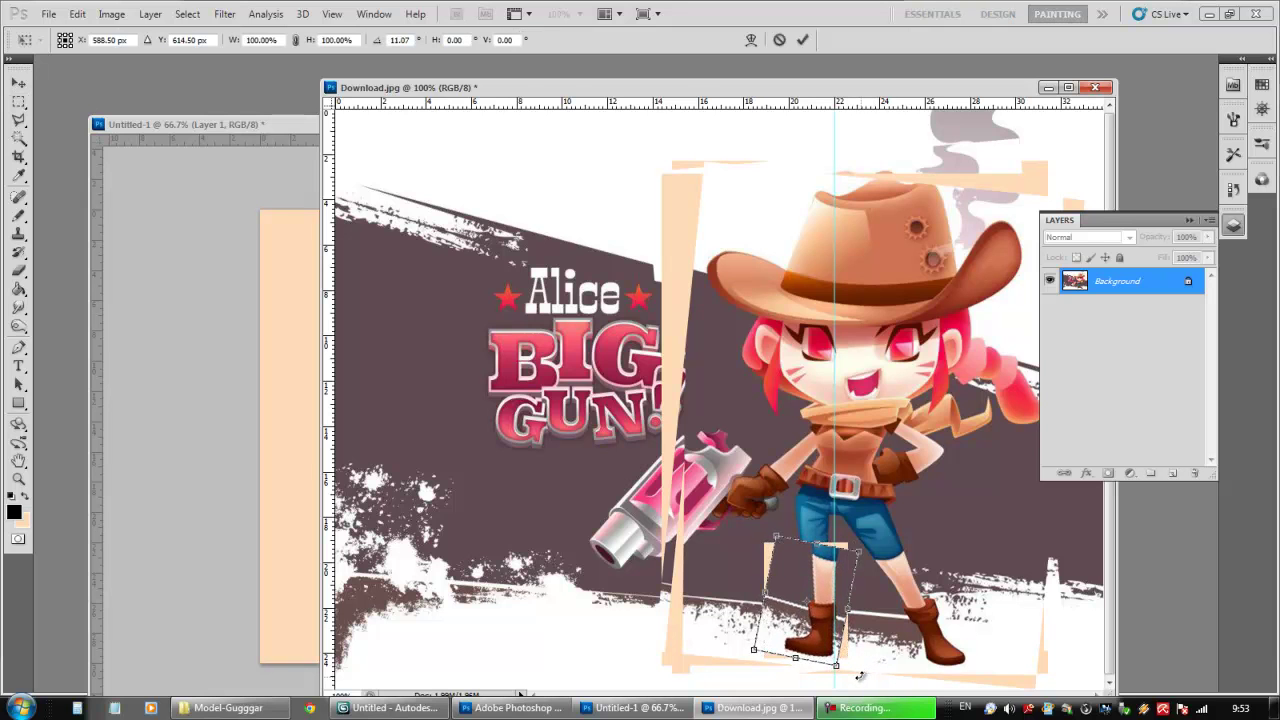
pyautogui.moveTo(808, 585); pyautogui.dragTo(802, 579)
pyautogui.press('Return')
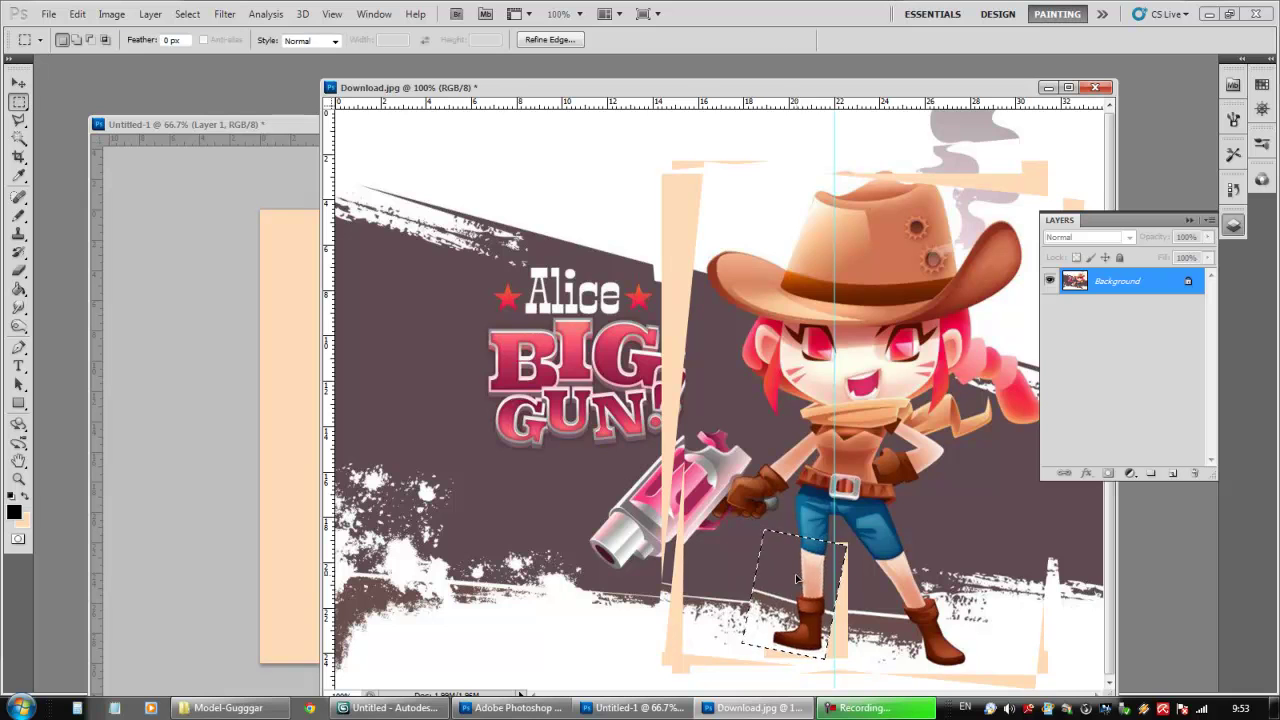
pyautogui.hotkey('ctrl', 'd')
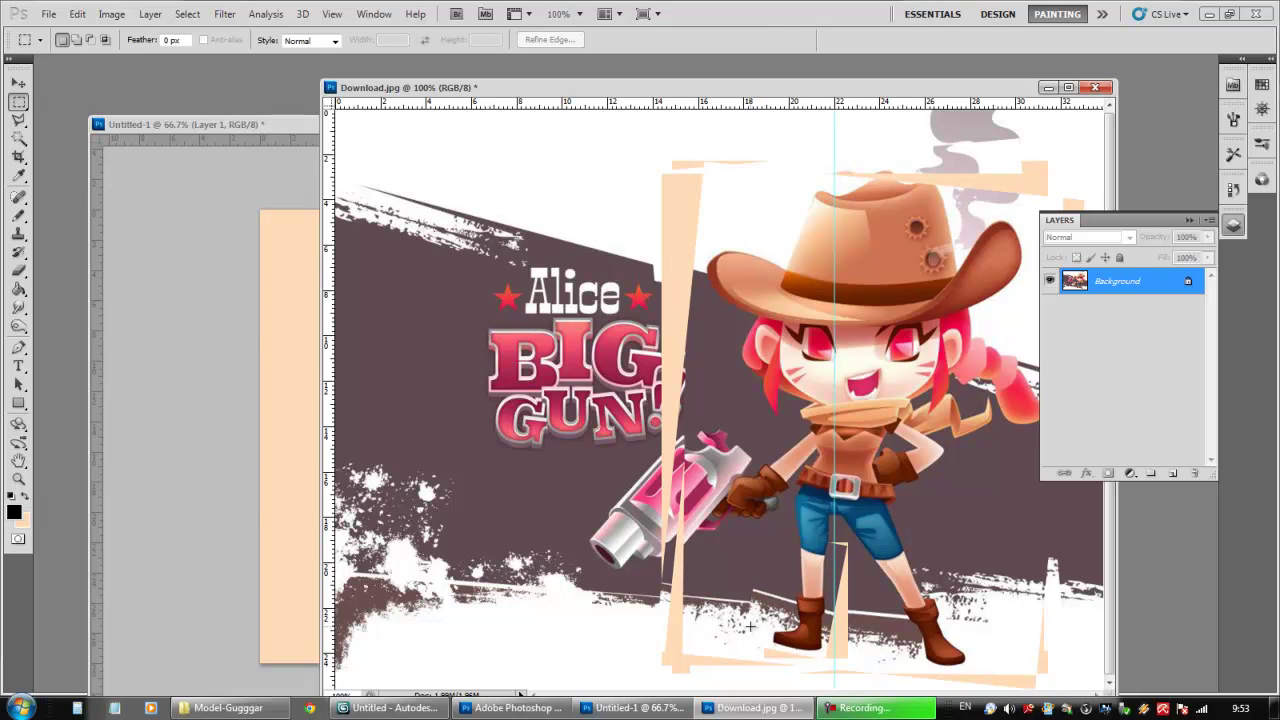
# - Rotate the foot of the boot on that leg slightly counterclockwise and apply the transform
pyautogui.hotkey('ctrl', 't')
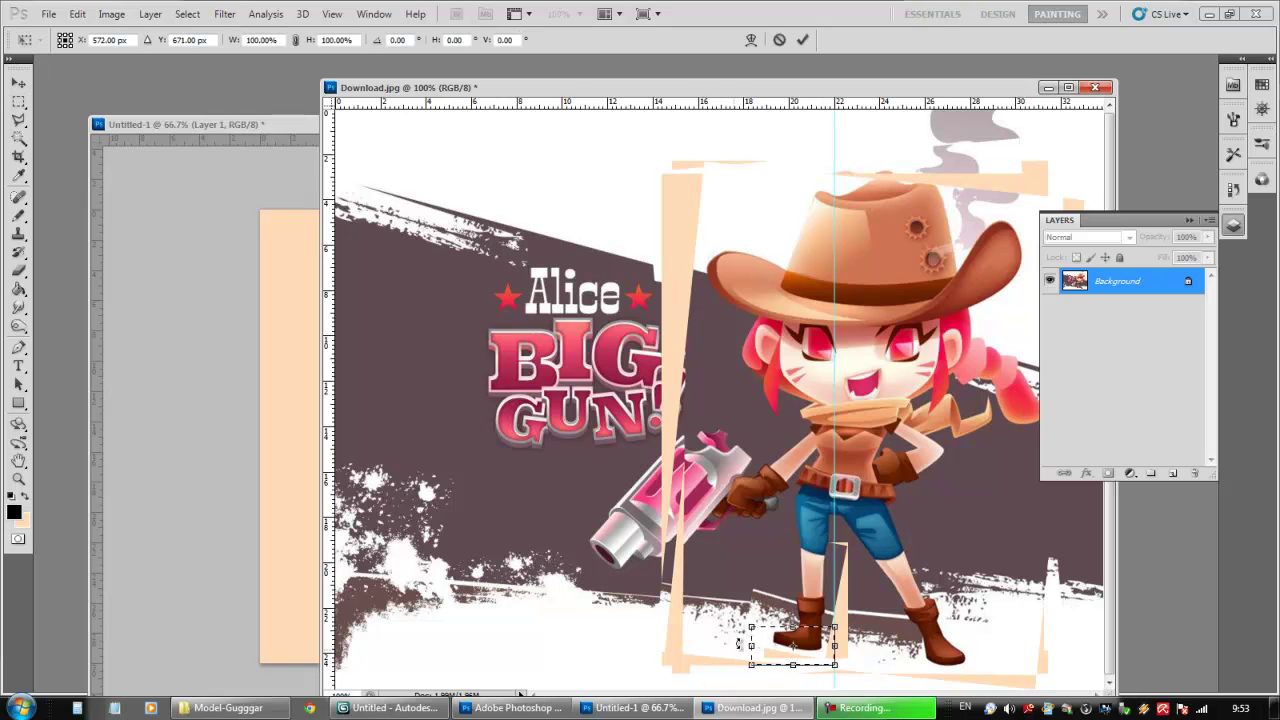
pyautogui.press('Return')
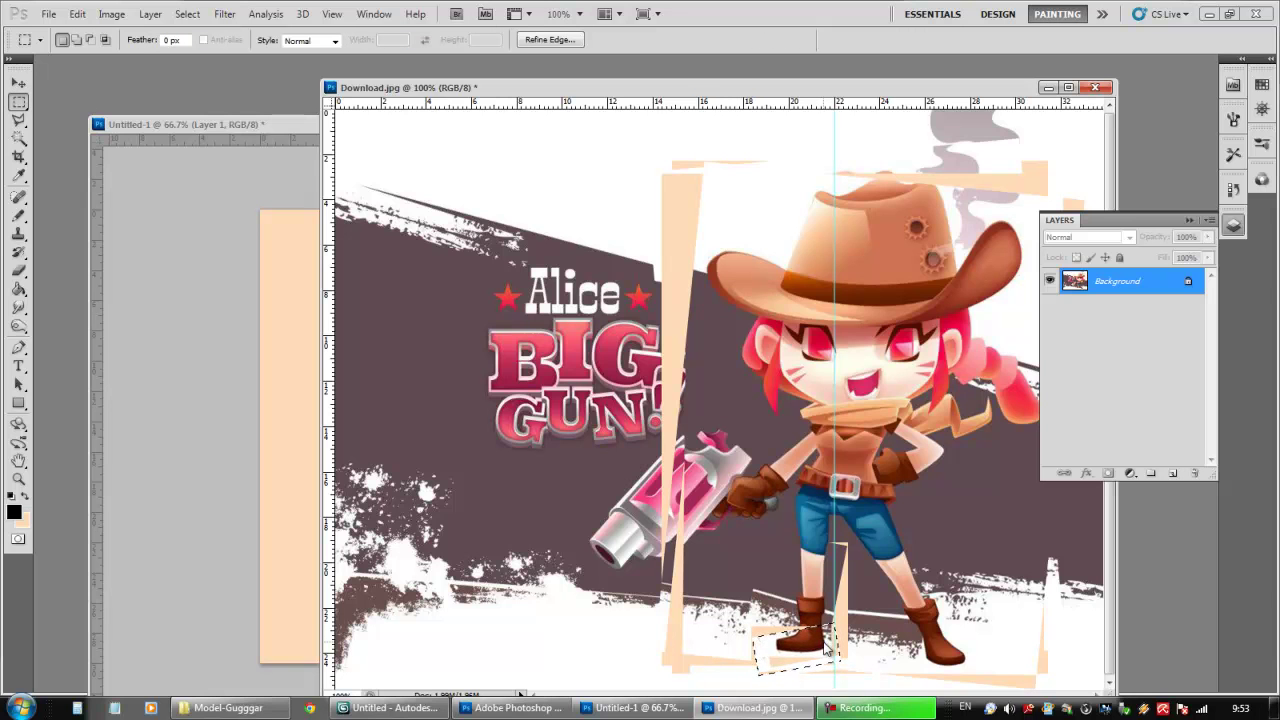
# - Select the straightened leg with its boot beside the guide in Download.jpg and paste a copy of it into Untitled-1
pyautogui.press('Return')
pyautogui.click(513, 425)
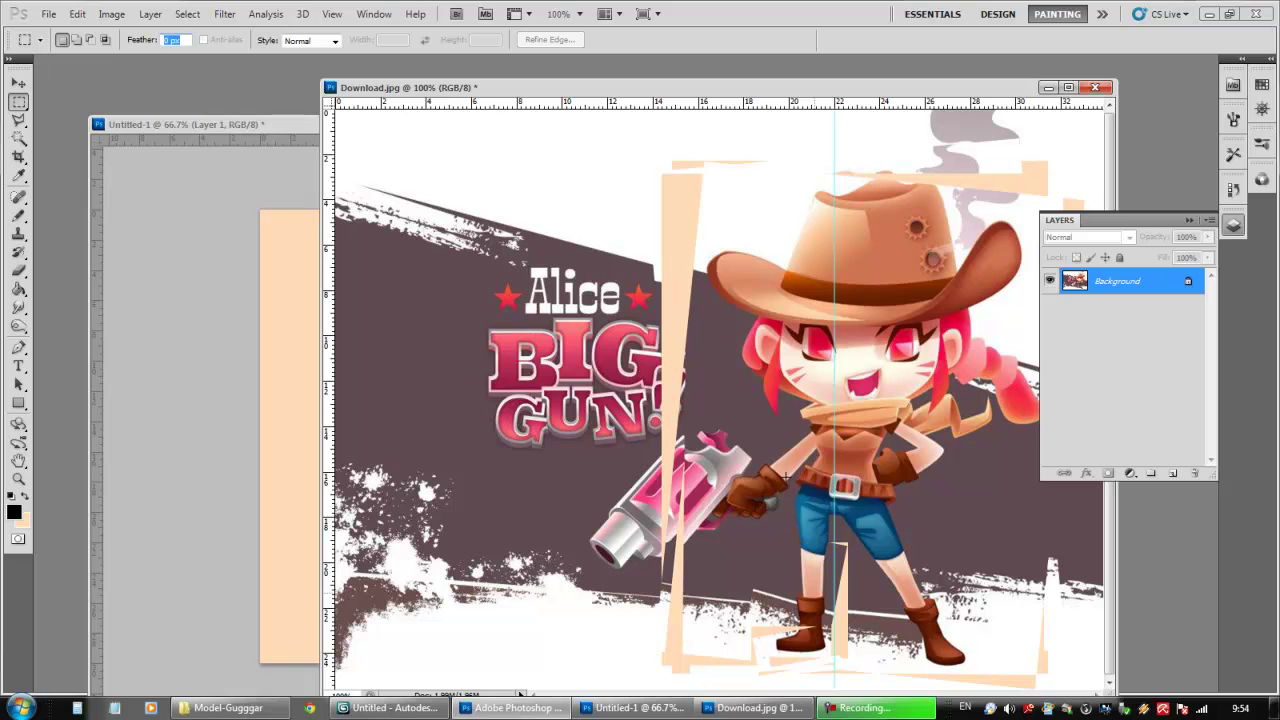
pyautogui.moveTo(786, 489); pyautogui.dragTo(835, 665)
pyautogui.moveTo(770, 630); pyautogui.dragTo(800, 663)
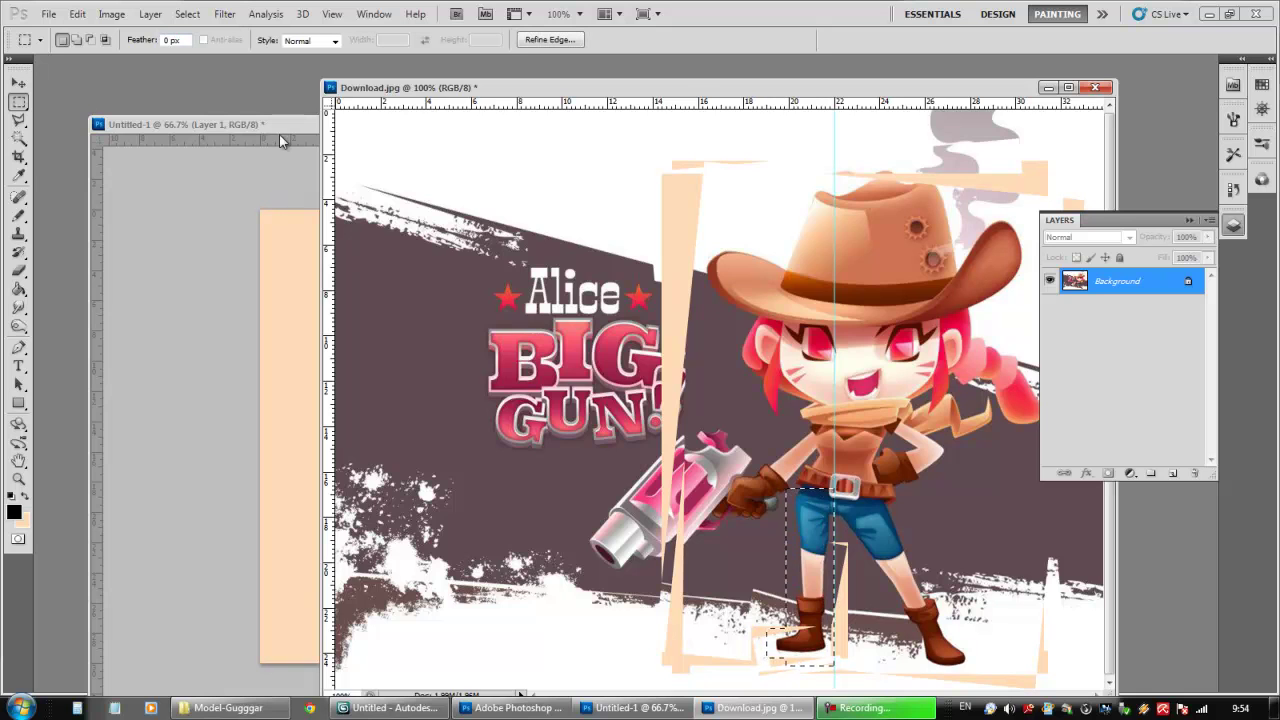
pyautogui.click(279, 138)
pyautogui.hotkey('ctrl', 'v')
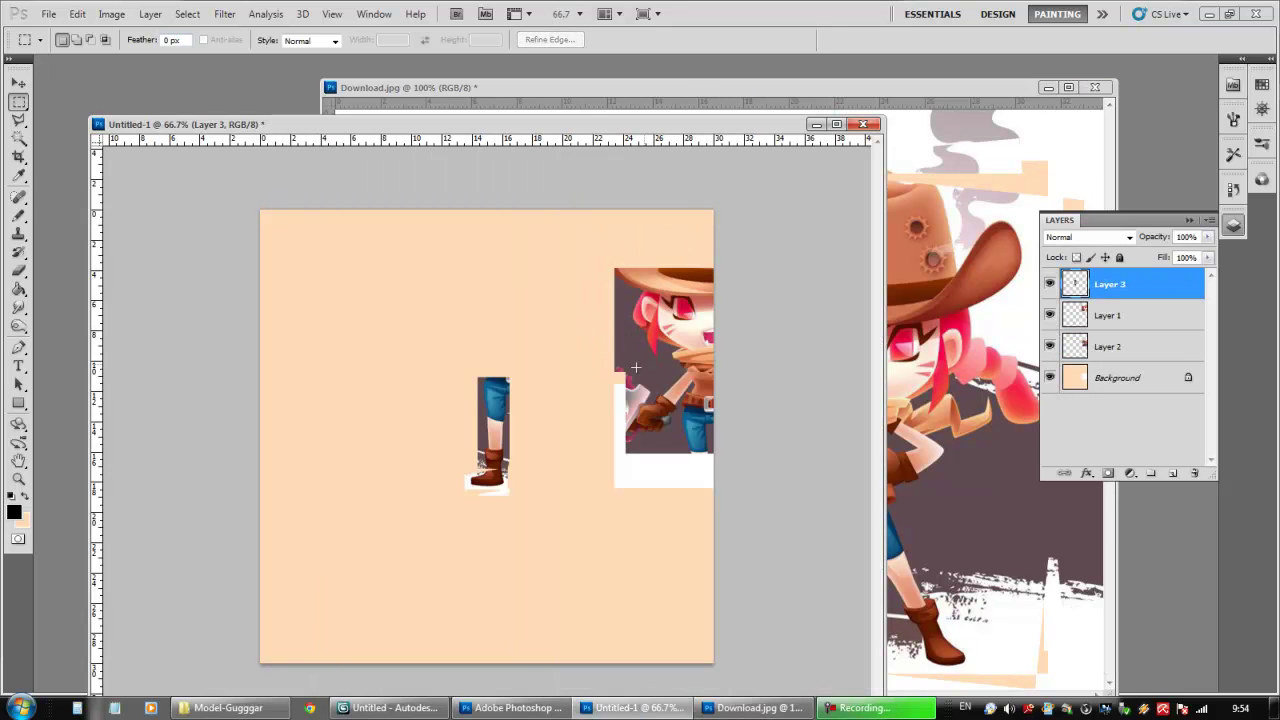
# - Move the pasted leg under the half torso so that its shorts line up with the belt at the canvas edge
pyautogui.click(18, 83)
pyautogui.moveTo(475, 407); pyautogui.dragTo(679, 477)
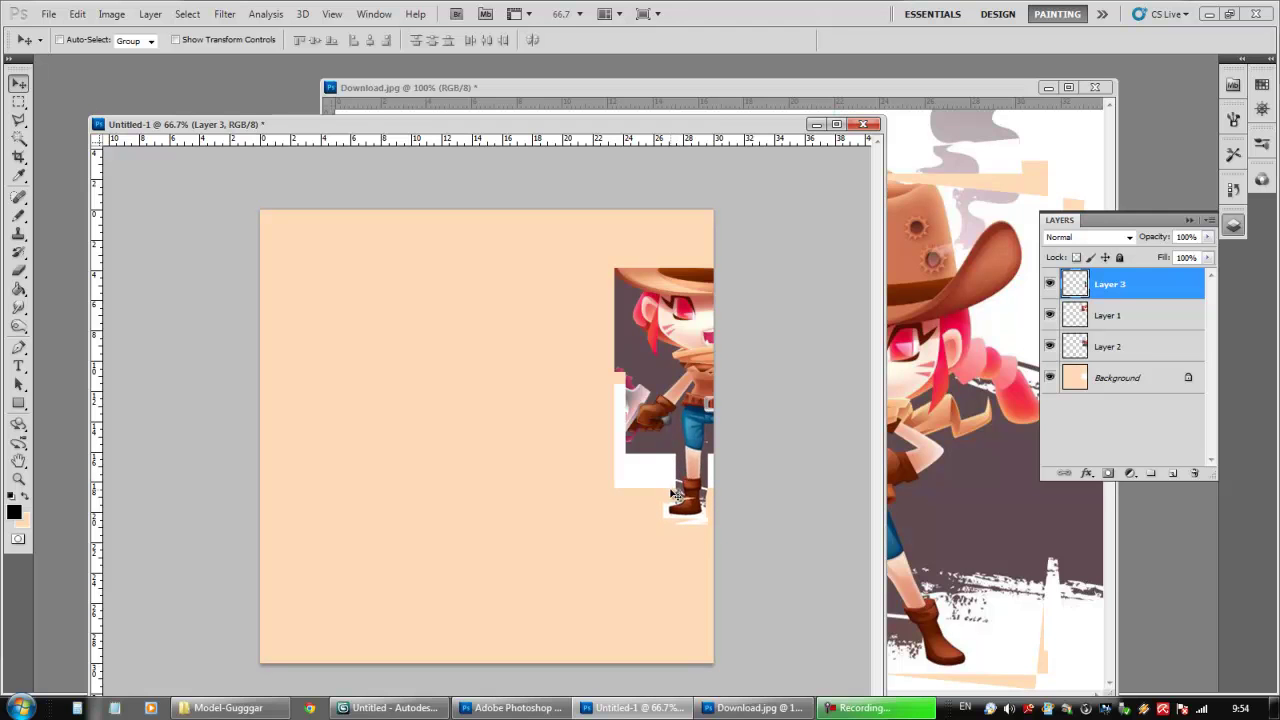
pyautogui.moveTo(678, 127); pyautogui.dragTo(510, 126)
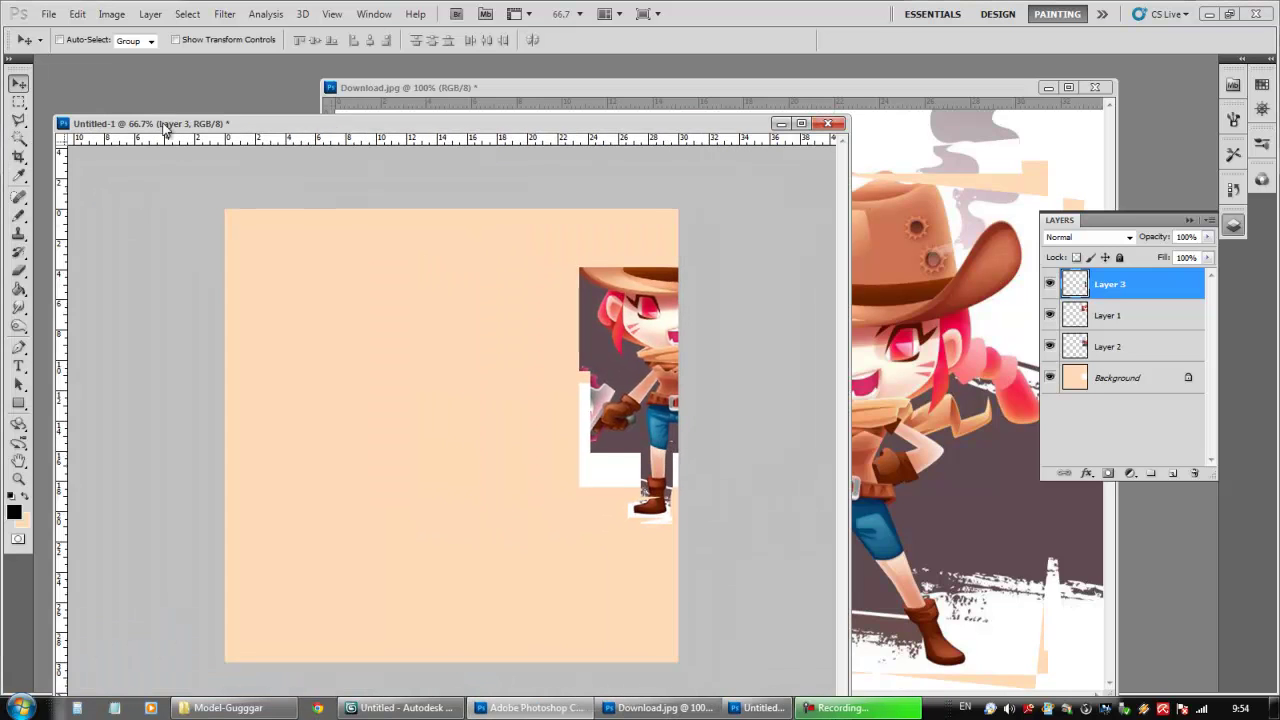
pyautogui.click(30, 121)
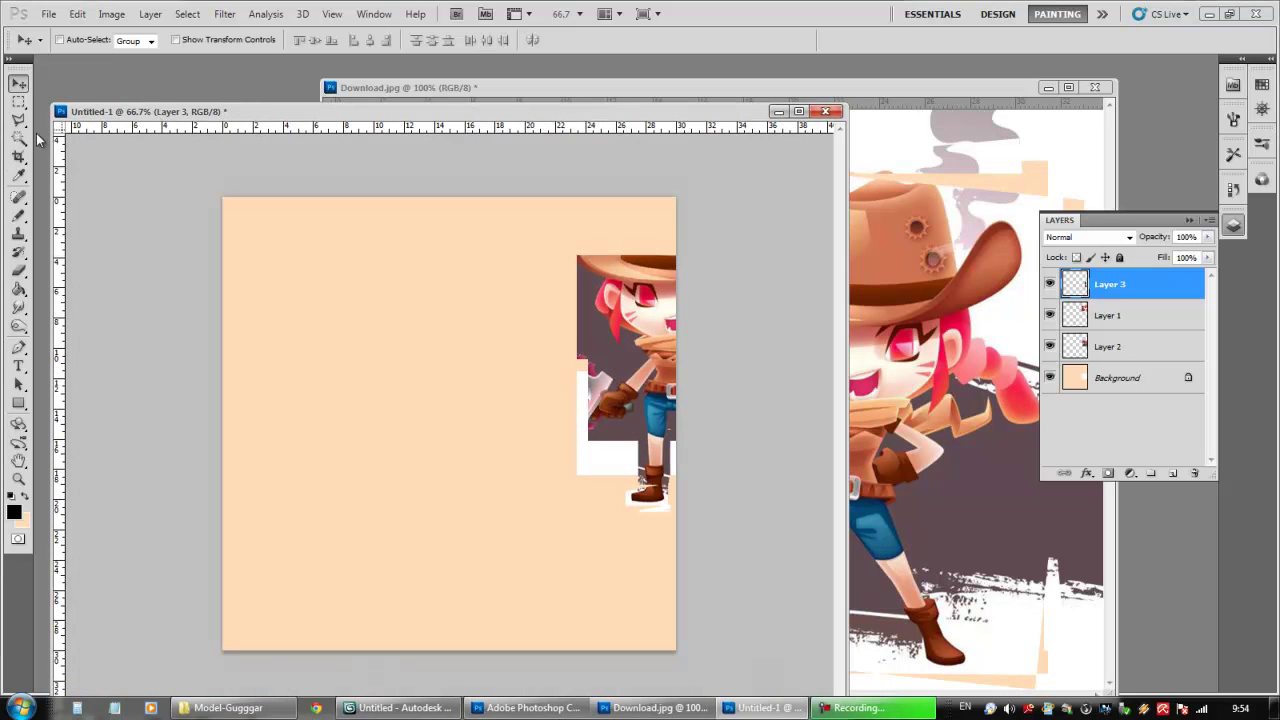
# - Merge Layer 3 and Layer 1 down into Layer 2 and outline the leg with the Polygonal Lasso tool
pyautogui.press('l')
pyautogui.hotkey('ctrl', 'e')
pyautogui.hotkey('ctrl', 'e')
pyautogui.moveTo(684, 402)
pyautogui.mouseDown()
pyautogui.moveTo(690, 525)
pyautogui.moveTo(665, 508)
pyautogui.moveTo(587, 504)
pyautogui.moveTo(648, 396)
pyautogui.mouseUp()
# - Enlarge the selected leg slightly, nudge it back toward the canvas edge to line up with the torso, and clear the selection
pyautogui.hotkey('ctrl', 't')
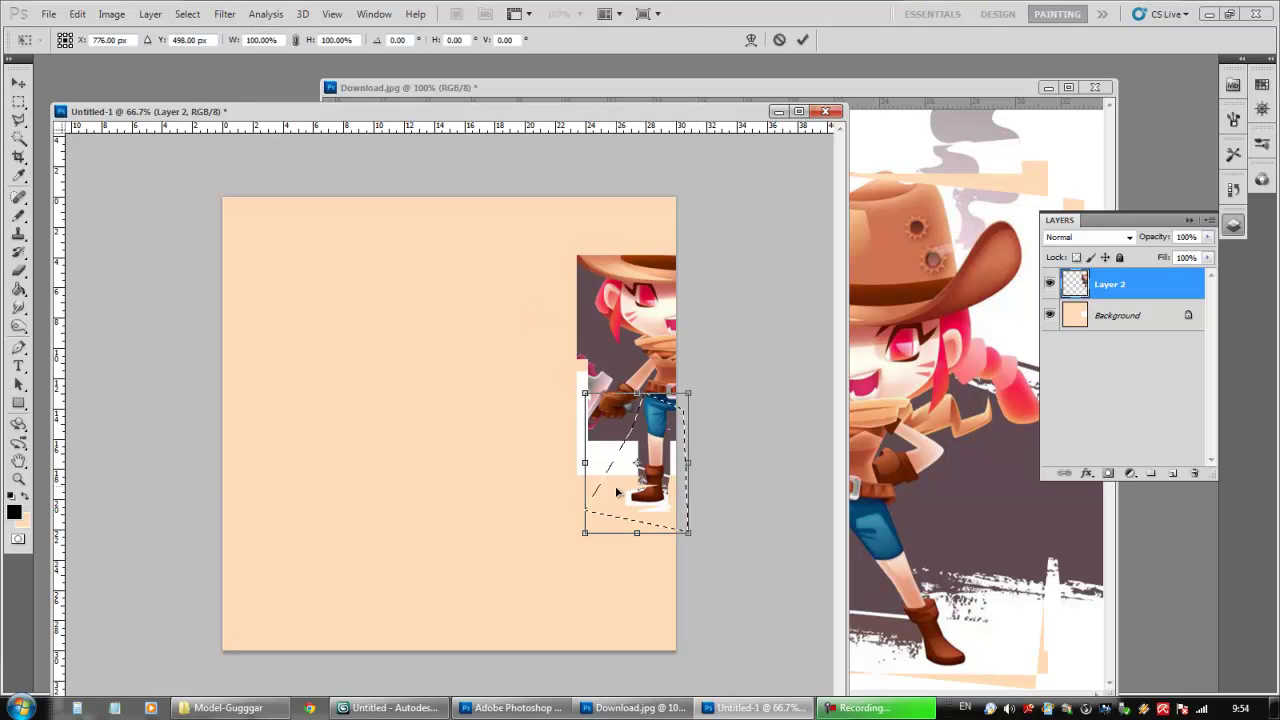
pyautogui.moveTo(586, 535); pyautogui.dragTo(563, 561)
pyautogui.press('Return')
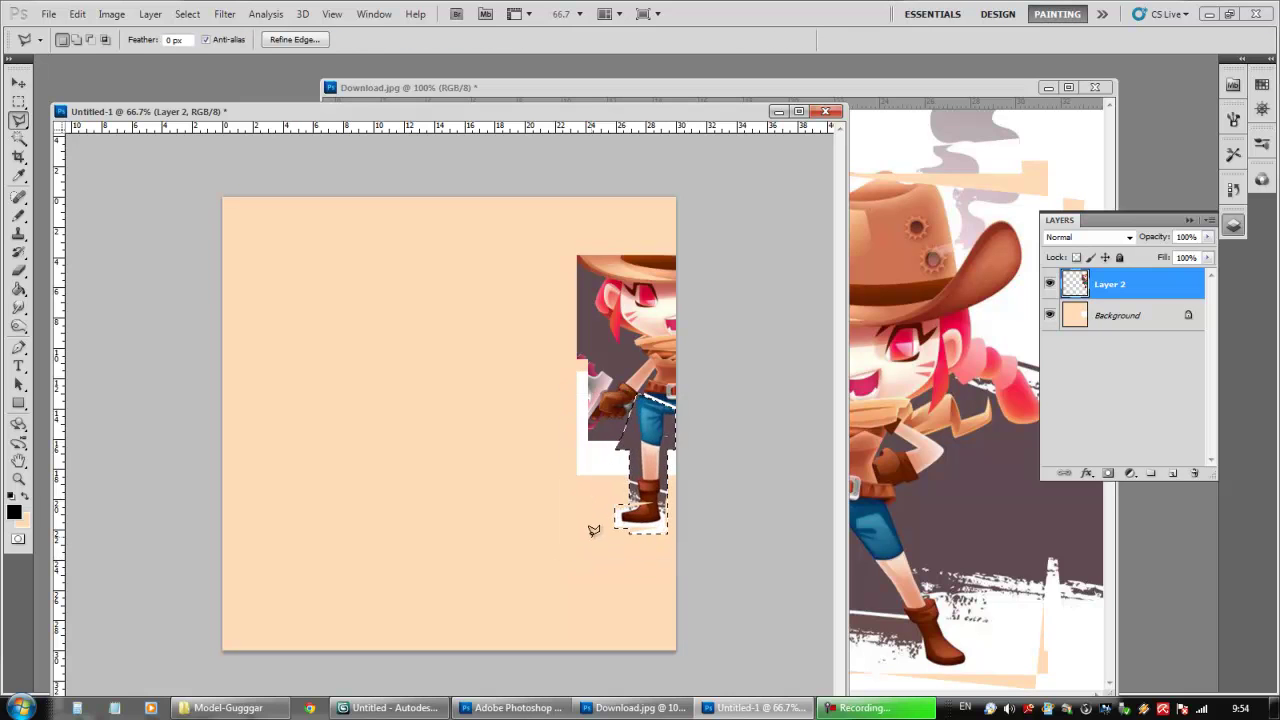
pyautogui.hotkey('ctrl', 'Right')
pyautogui.hotkey('ctrl', 'Right')
pyautogui.hotkey('ctrl', 'Right')
pyautogui.hotkey('ctrl', 'Right')
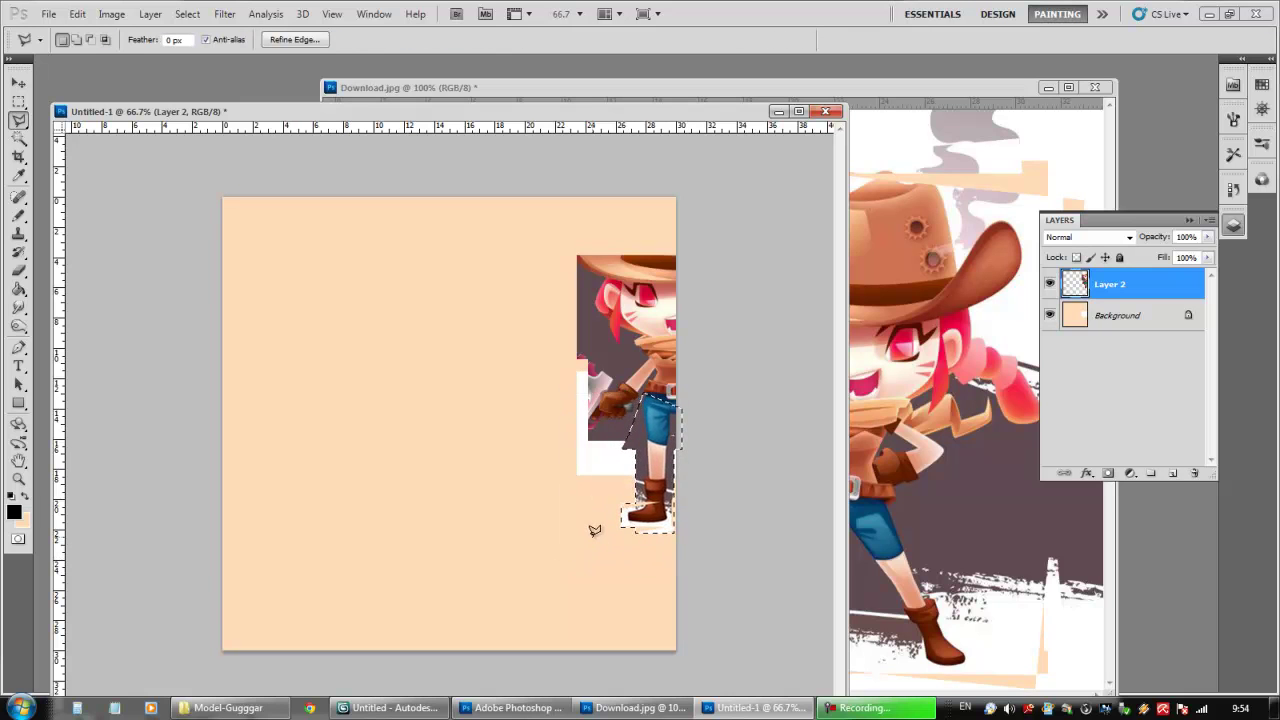
pyautogui.click(640, 452)
pyautogui.press('Return')
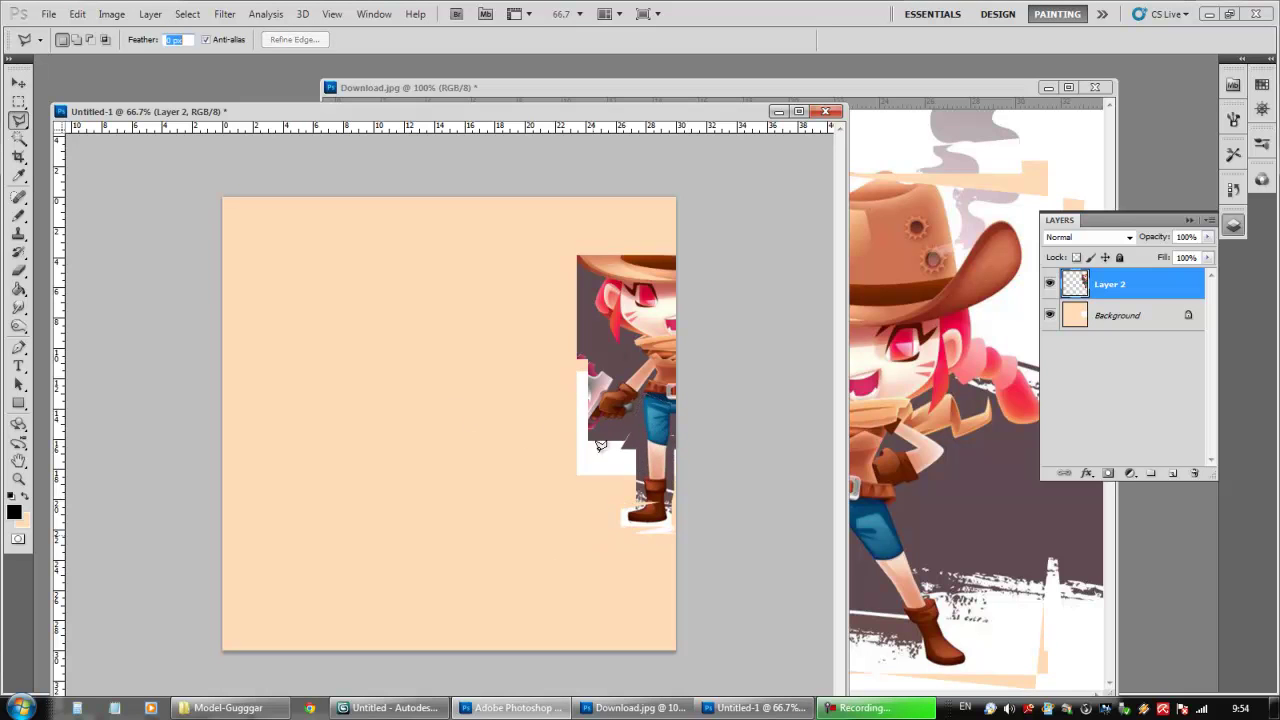
# - Check the pixel dimensions of Untitled-1 in the Image Size settings
pyautogui.moveTo(721, 112); pyautogui.dragTo(626, 121)
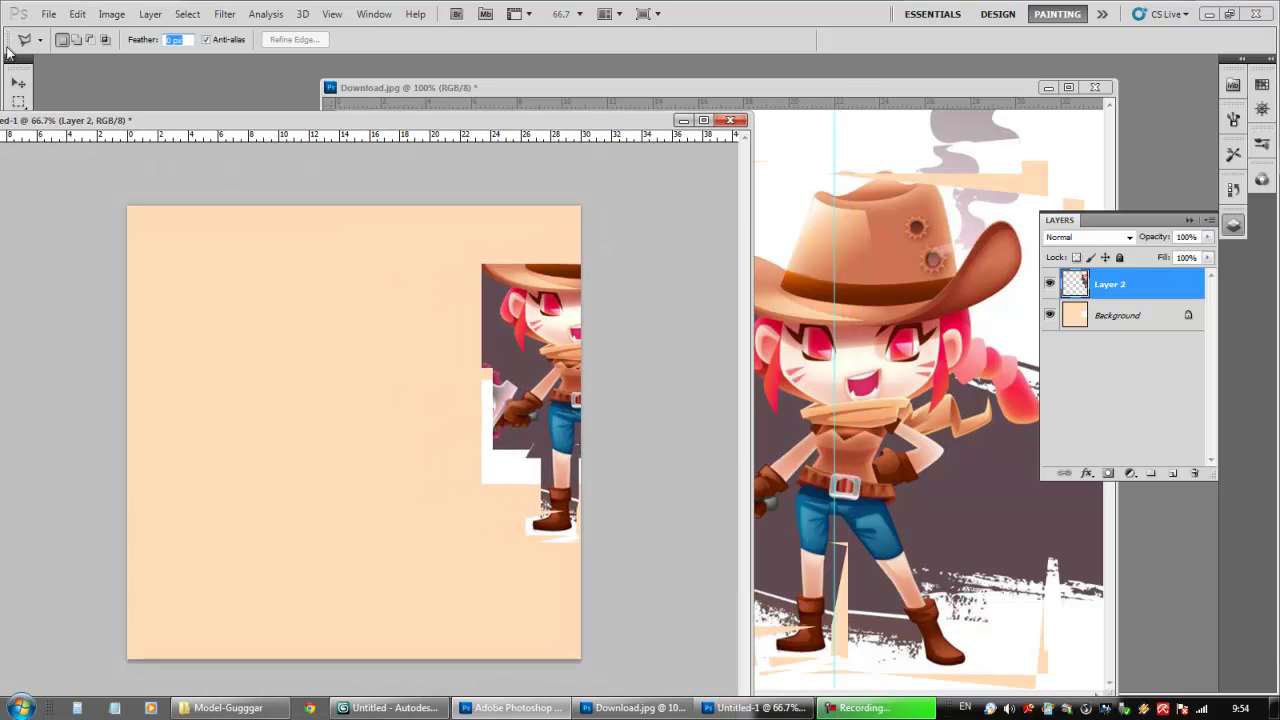
pyautogui.moveTo(72, 124); pyautogui.dragTo(197, 117)
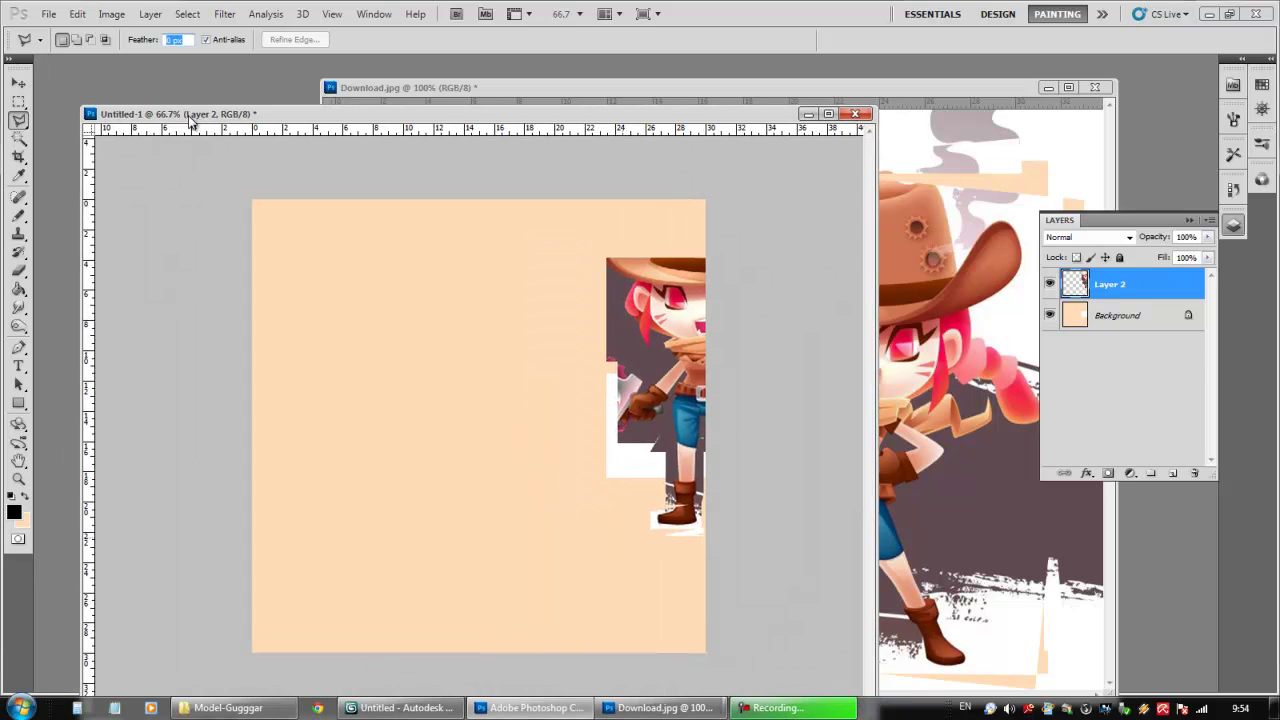
pyautogui.rightClick(251, 113)
pyautogui.click(320, 143)
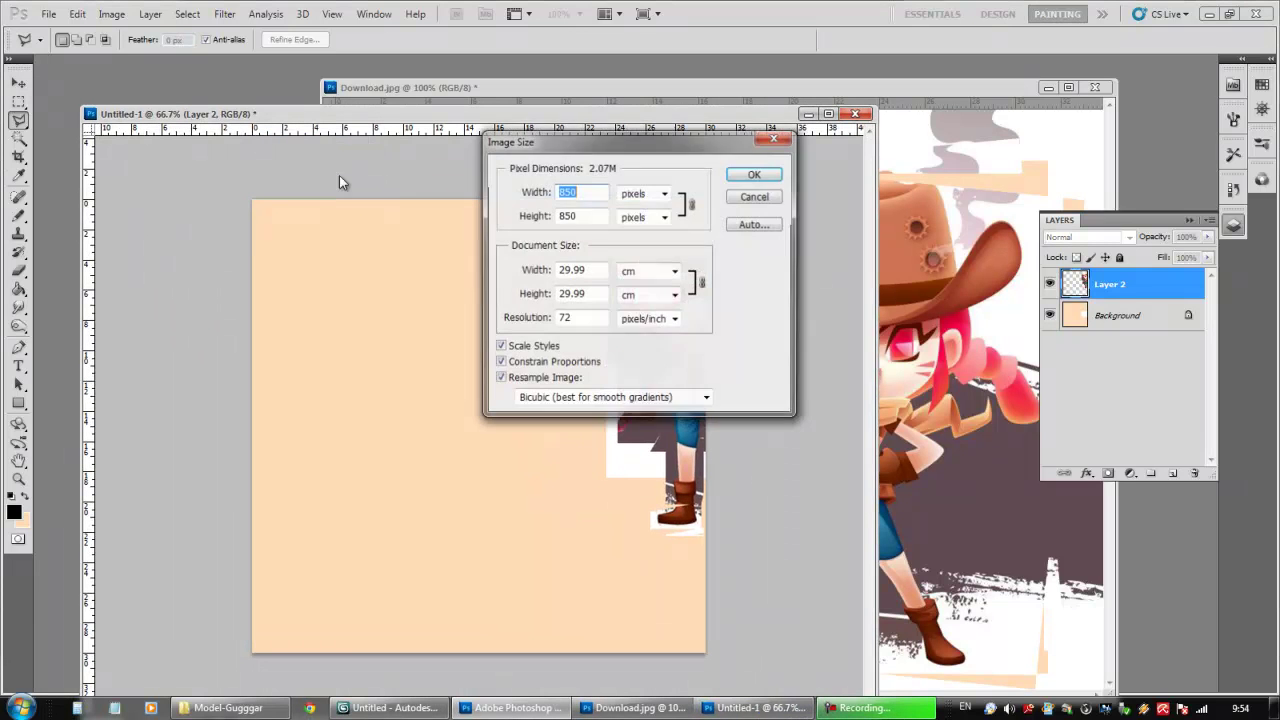
pyautogui.click(748, 196)
# - Check the width and height of Untitled-1 in the Canvas Size settings
pyautogui.rightClick(500, 125)
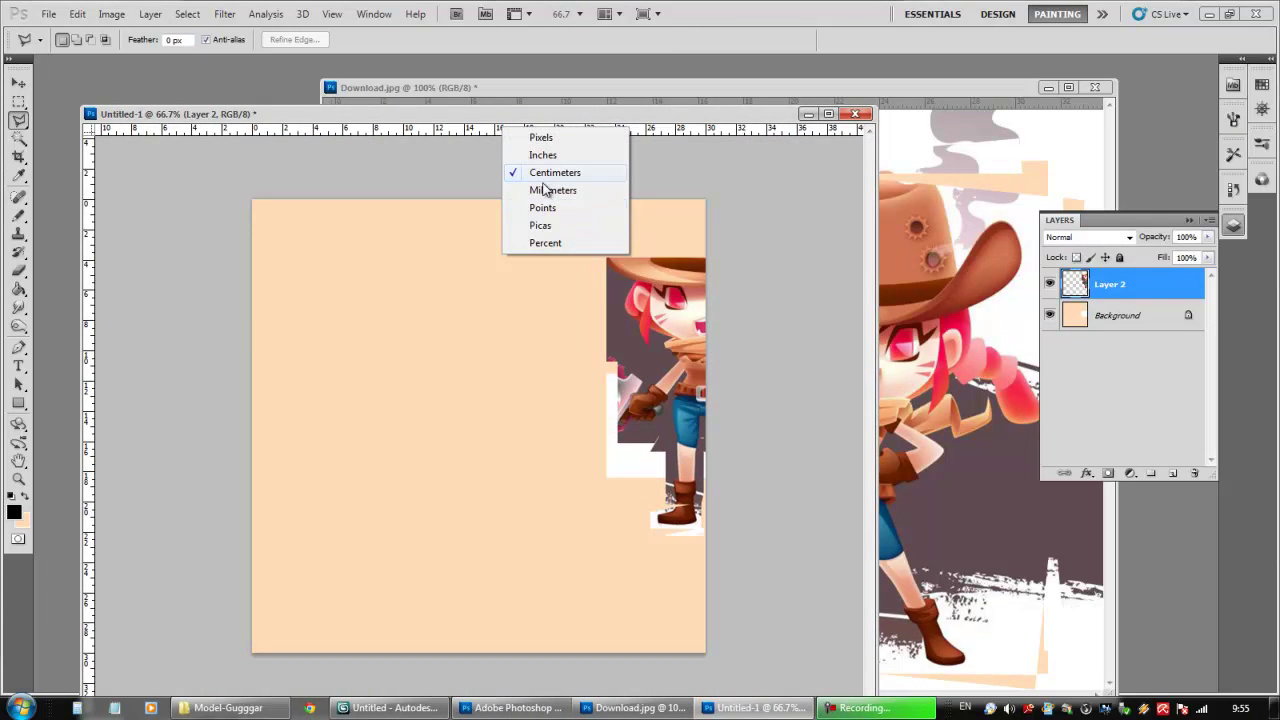
pyautogui.rightClick(472, 115)
pyautogui.click(527, 162)
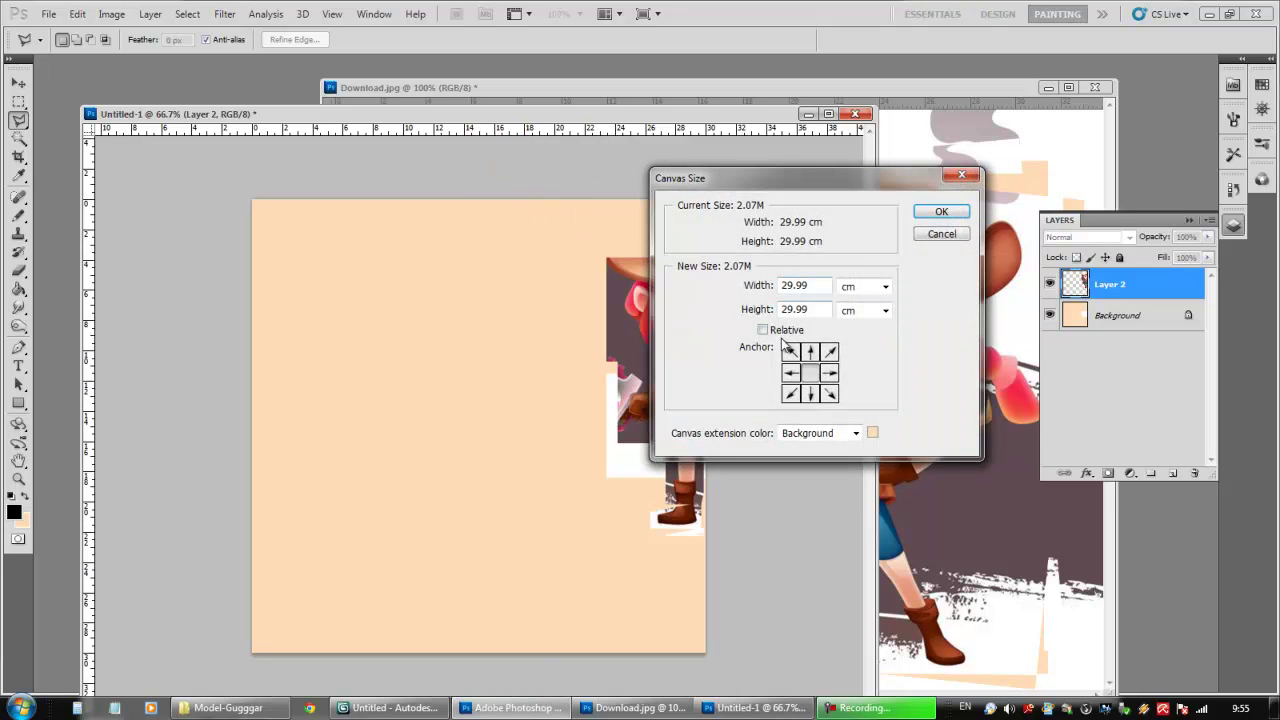
pyautogui.doubleClick(814, 287)
pyautogui.press('Tab')
pyautogui.moveTo(806, 287); pyautogui.dragTo(759, 290)
pyautogui.press('Tab')
pyautogui.click(815, 309)
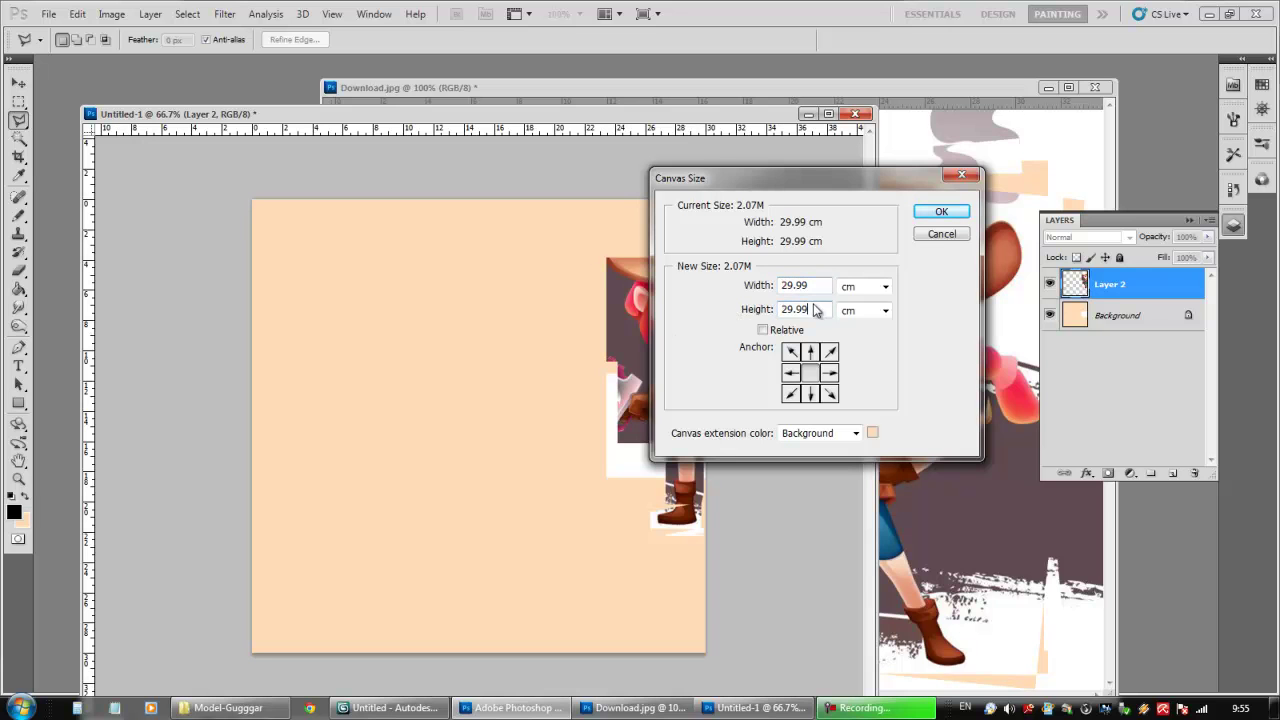
pyautogui.moveTo(924, 184); pyautogui.dragTo(876, 192)
pyautogui.click(893, 219)
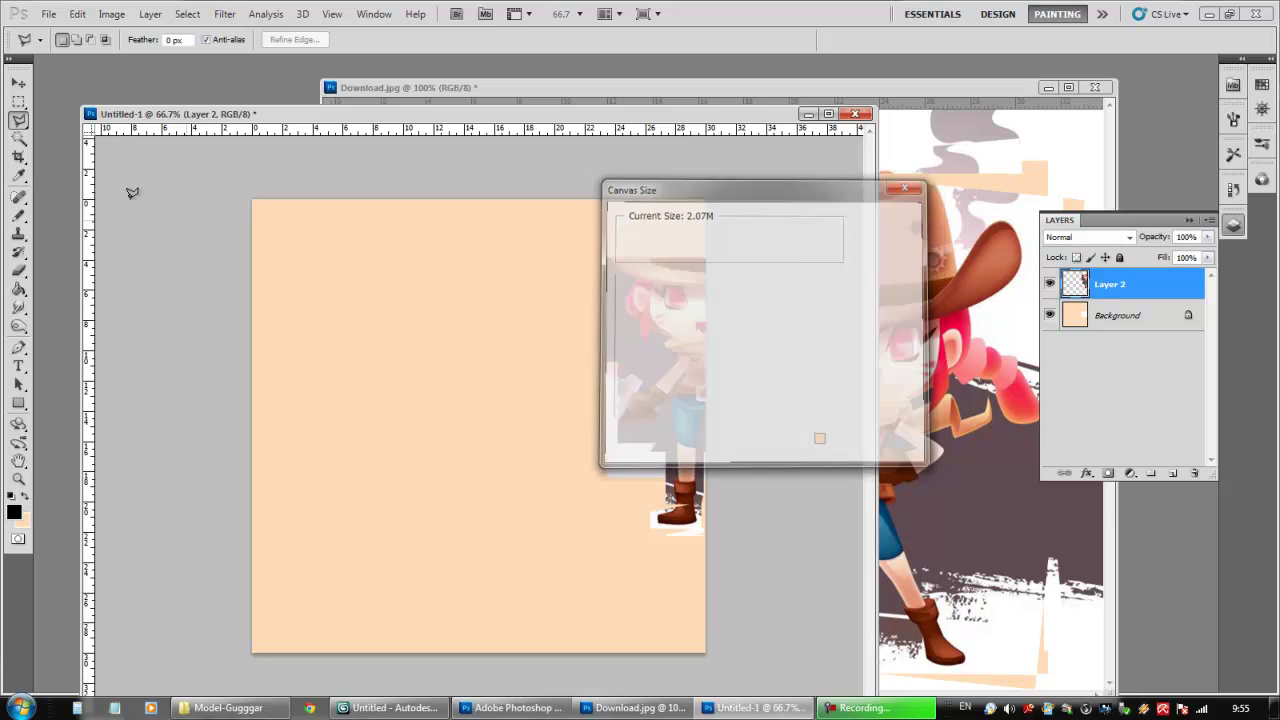
# - Place a vertical guide at the canvas centre, at about 15 cm, and move the half figure so its cut edge meets the guide
pyautogui.click(19, 82)
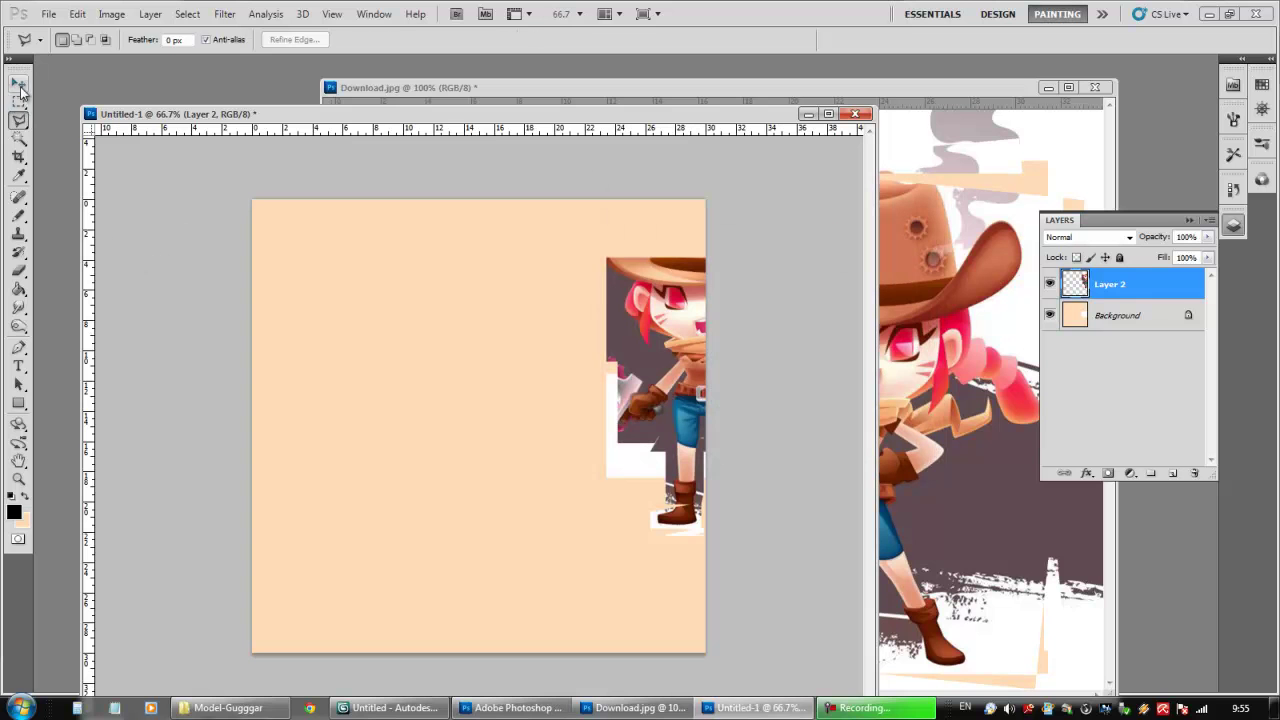
pyautogui.click(333, 14)
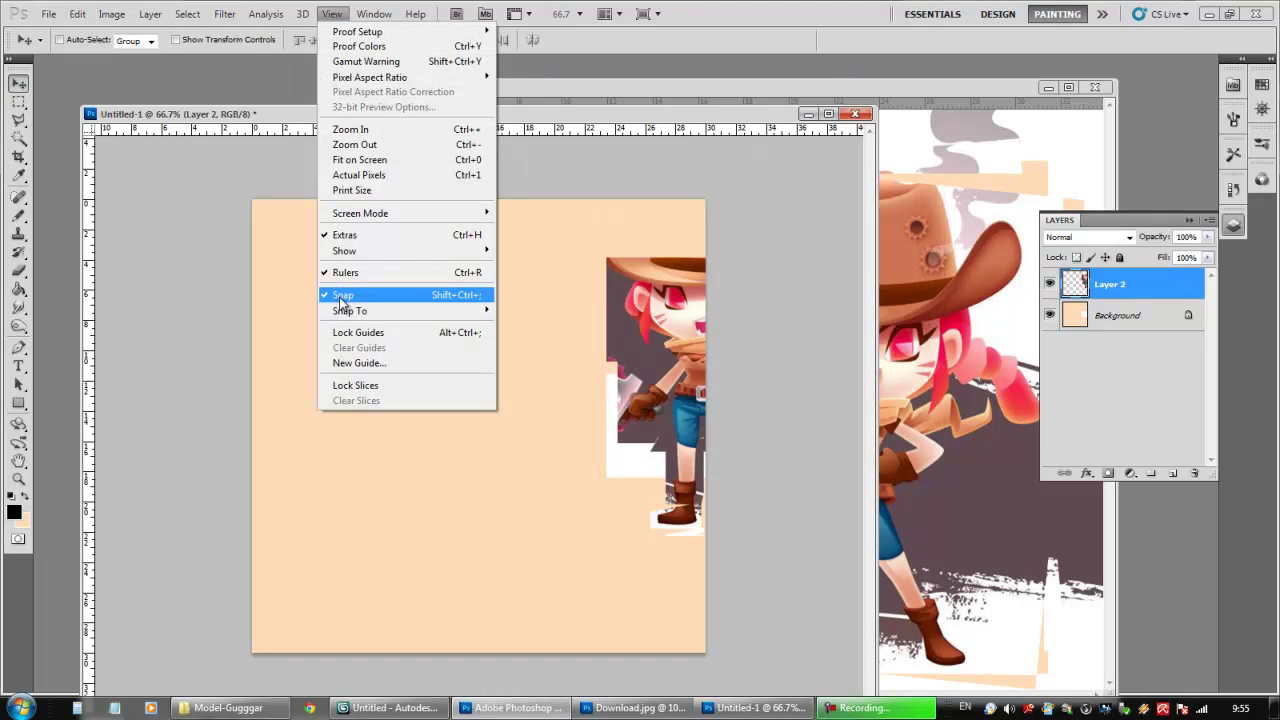
pyautogui.click(279, 117)
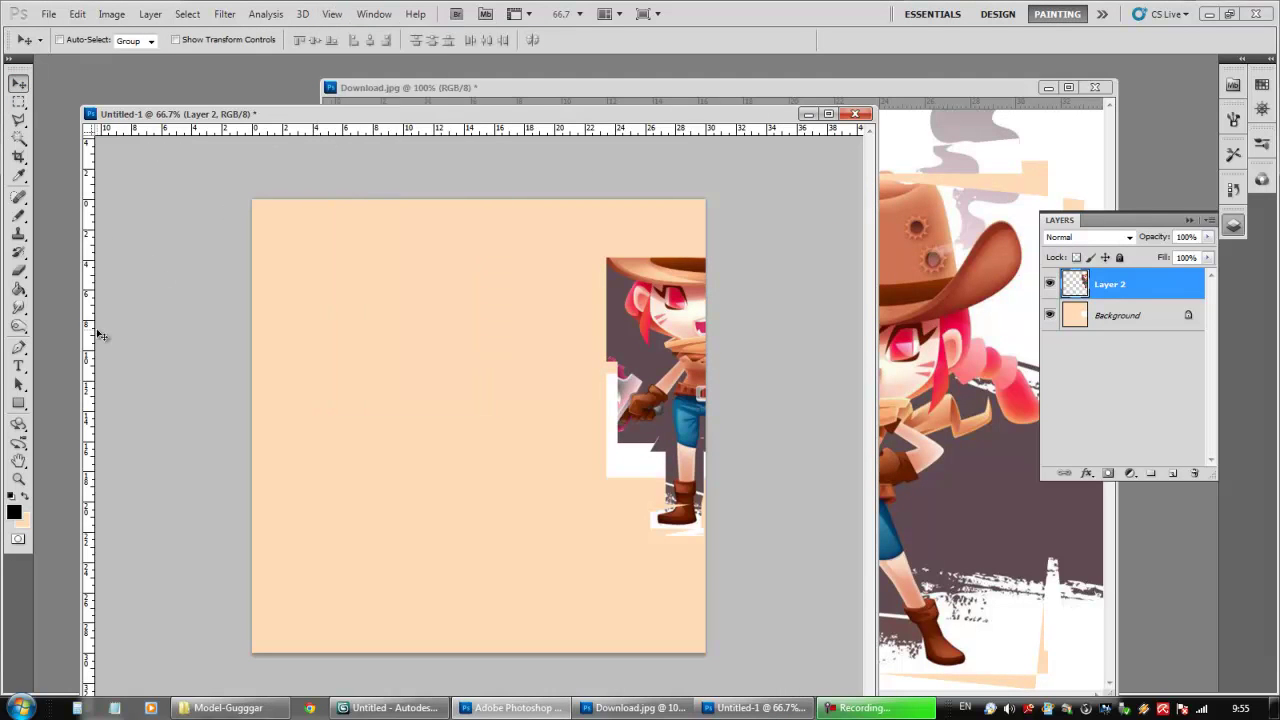
pyautogui.moveTo(95, 325); pyautogui.dragTo(479, 345)
pyautogui.moveTo(462, 113); pyautogui.dragTo(475, 92)
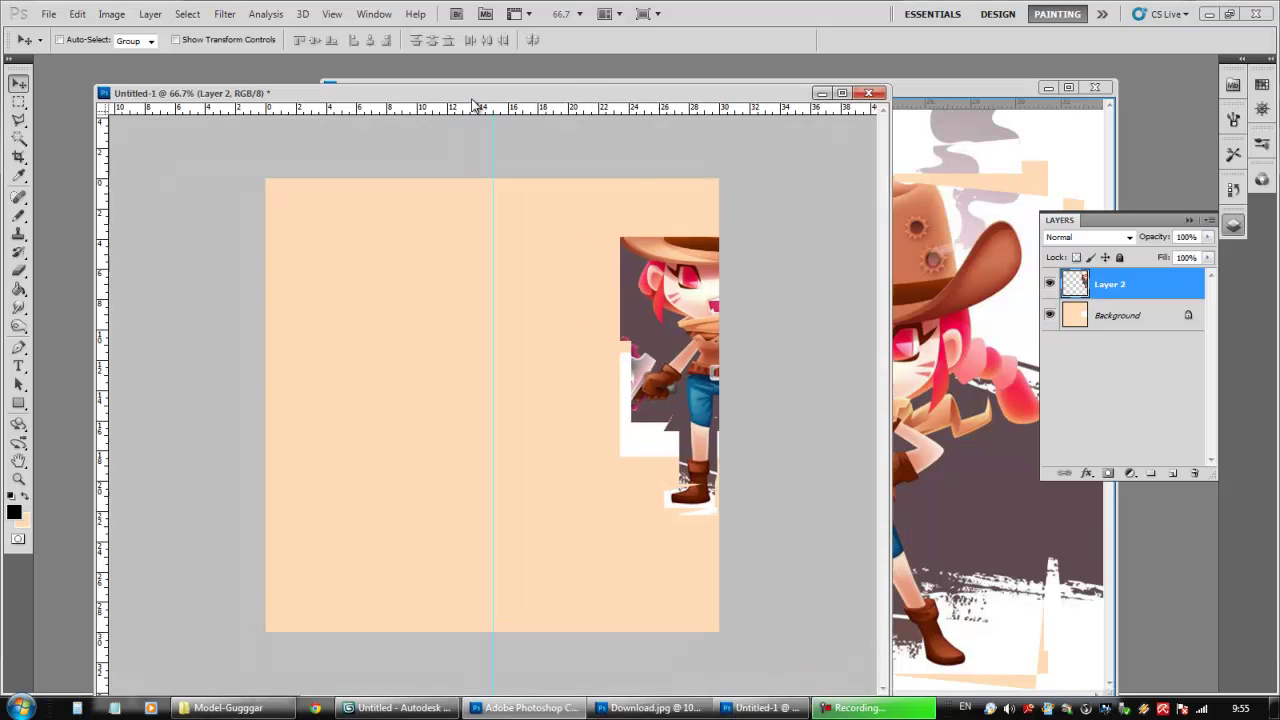
pyautogui.moveTo(708, 388); pyautogui.dragTo(451, 387)
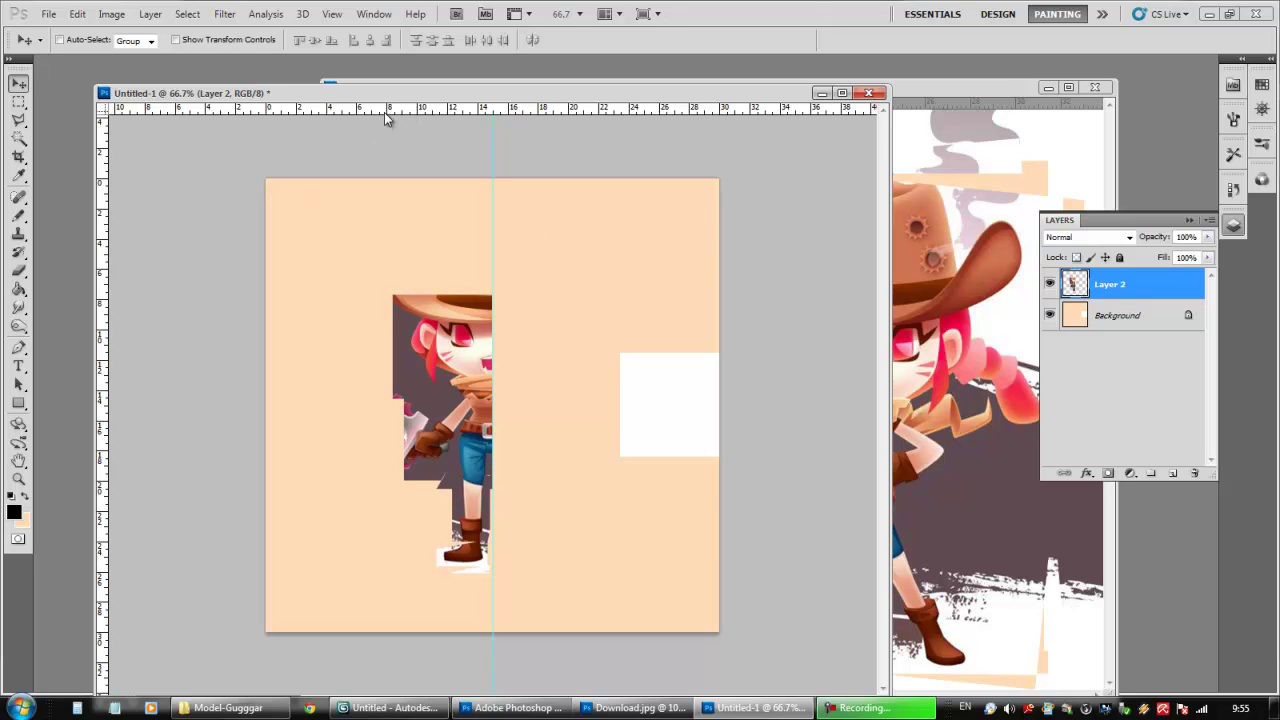
pyautogui.click(330, 14)
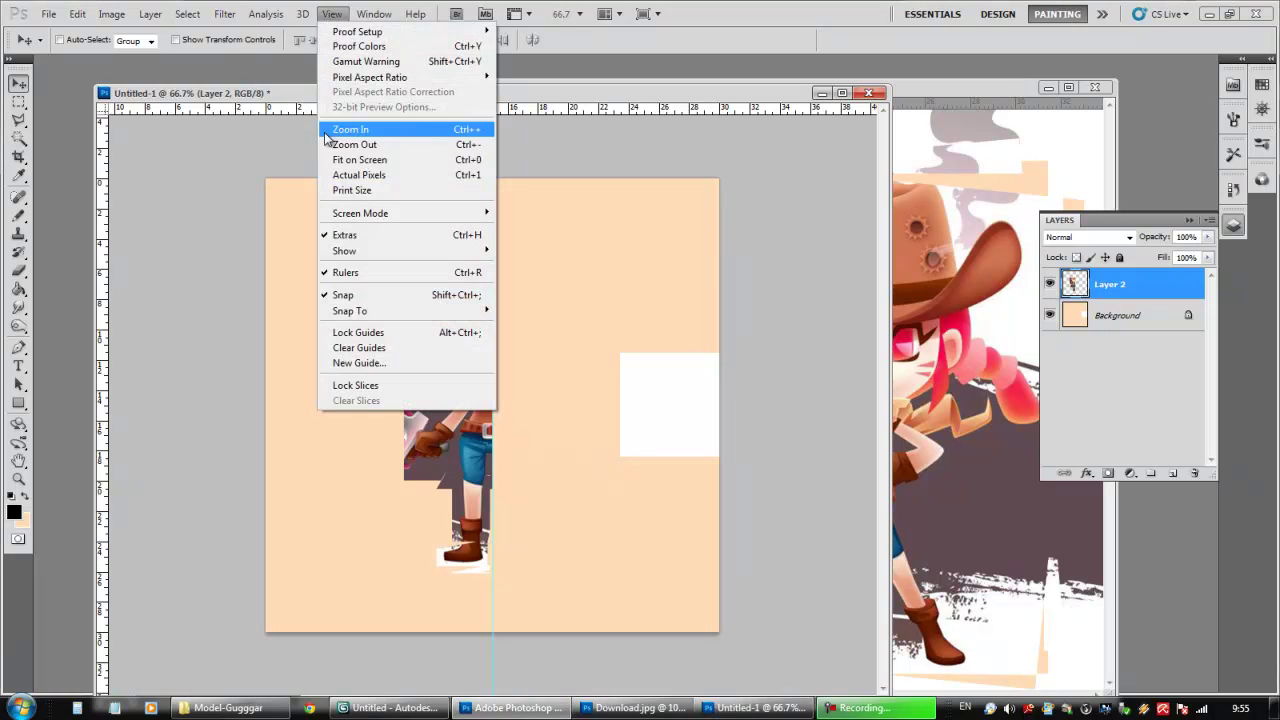
pyautogui.click(345, 272)
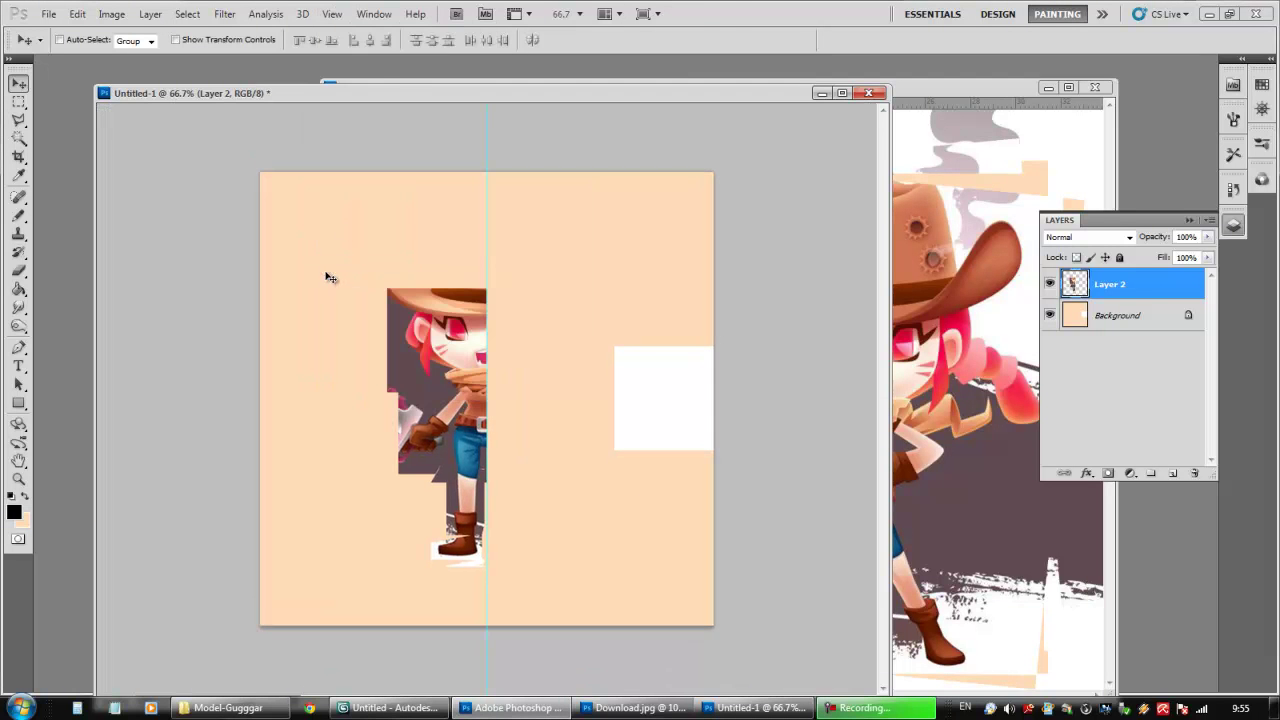
pyautogui.click(331, 14)
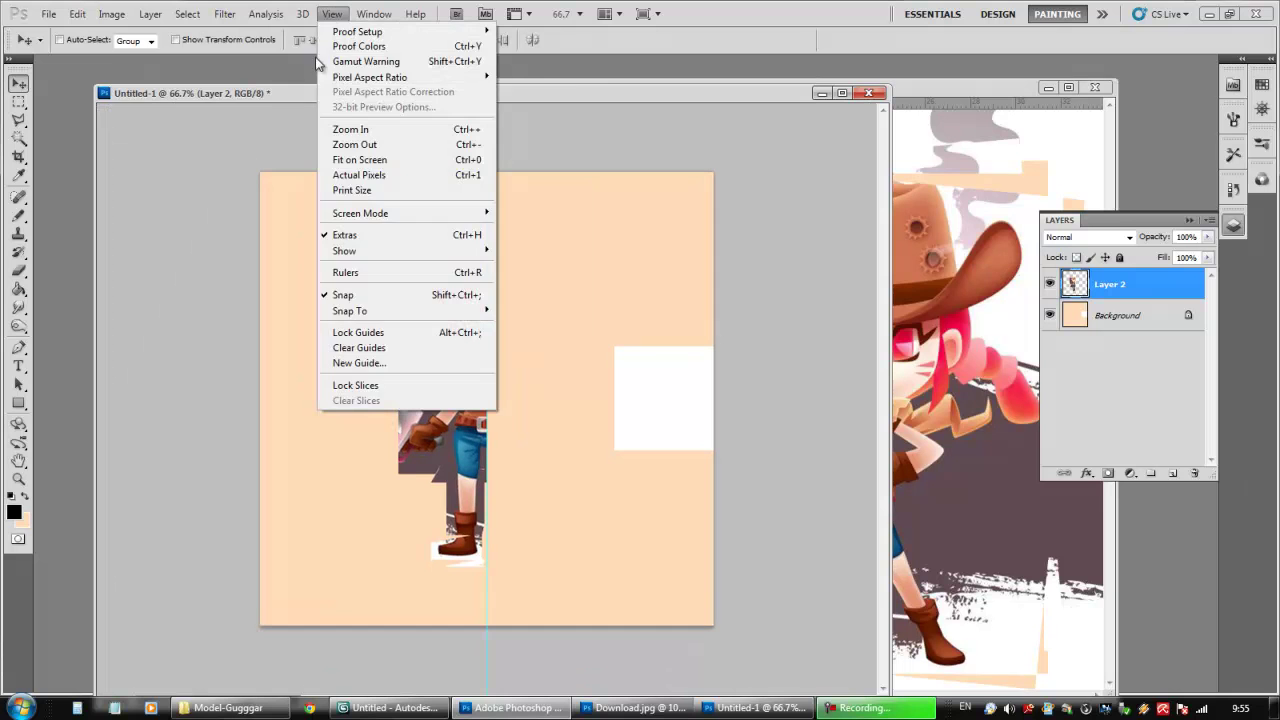
pyautogui.click(345, 272)
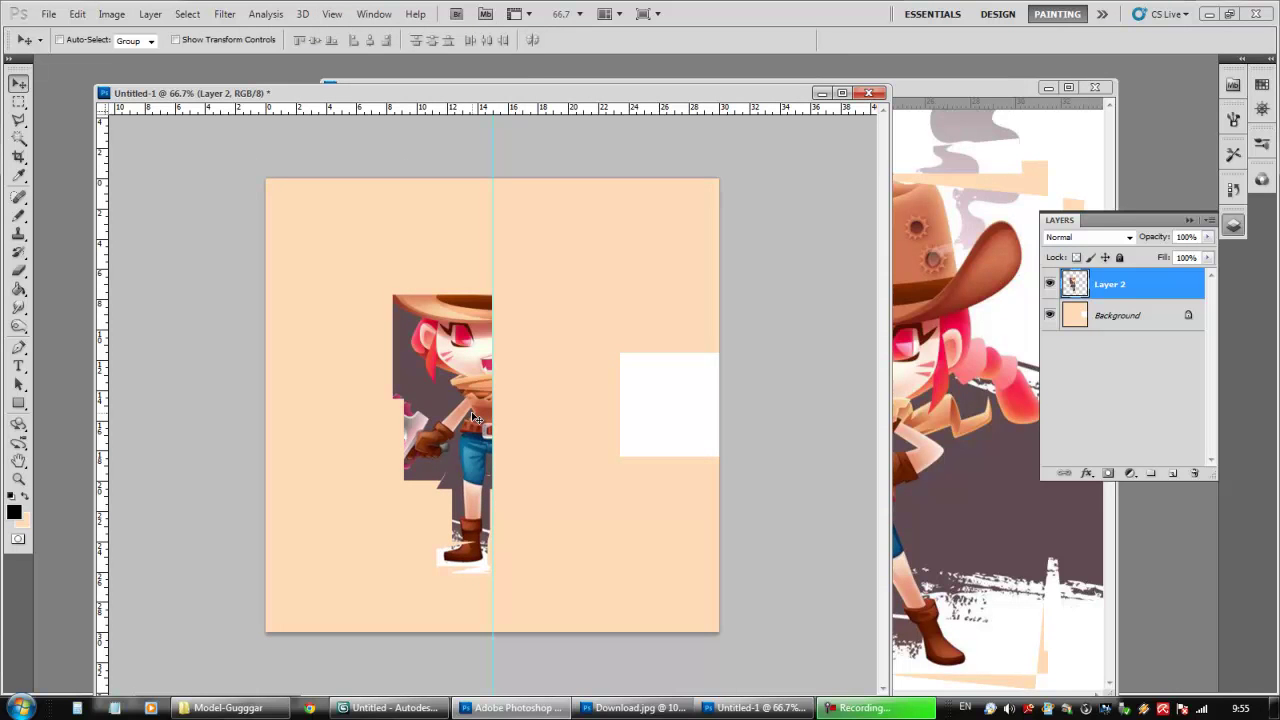
# - Lower the half figure slightly along the centre guide and duplicate Layer 2
pyautogui.moveTo(484, 426); pyautogui.dragTo(484, 438)
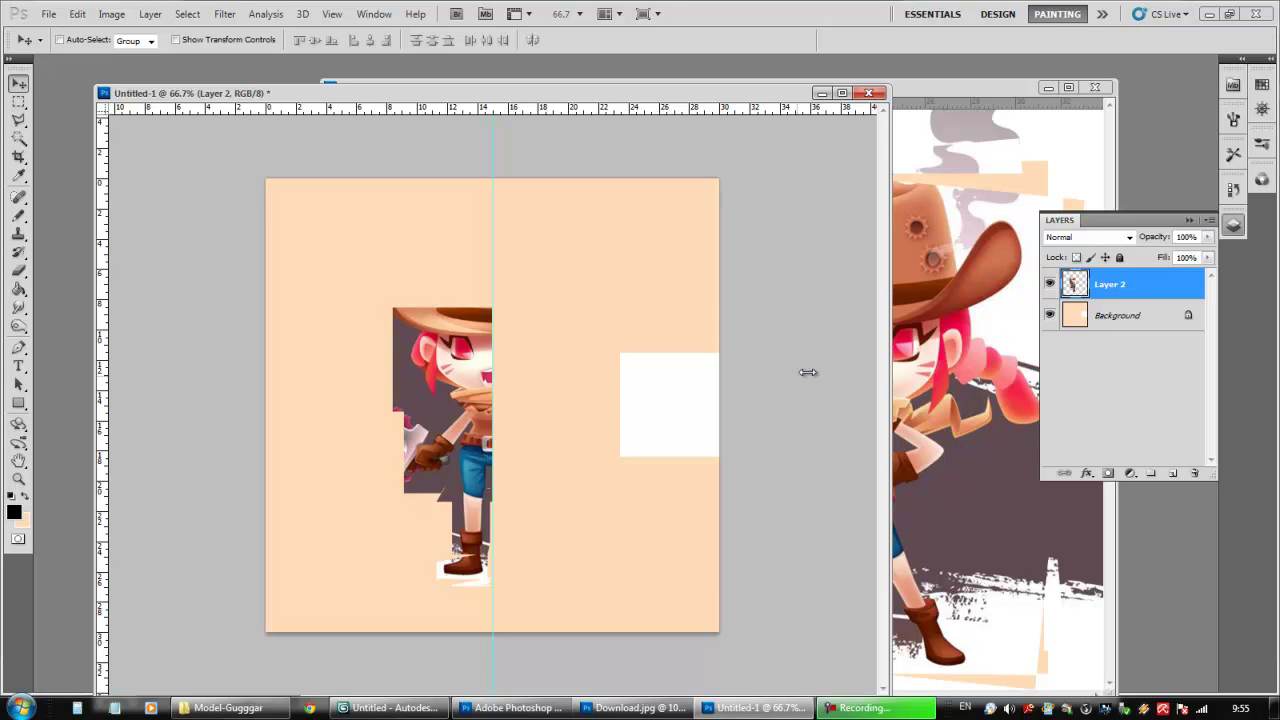
pyautogui.moveTo(521, 90); pyautogui.dragTo(517, 74)
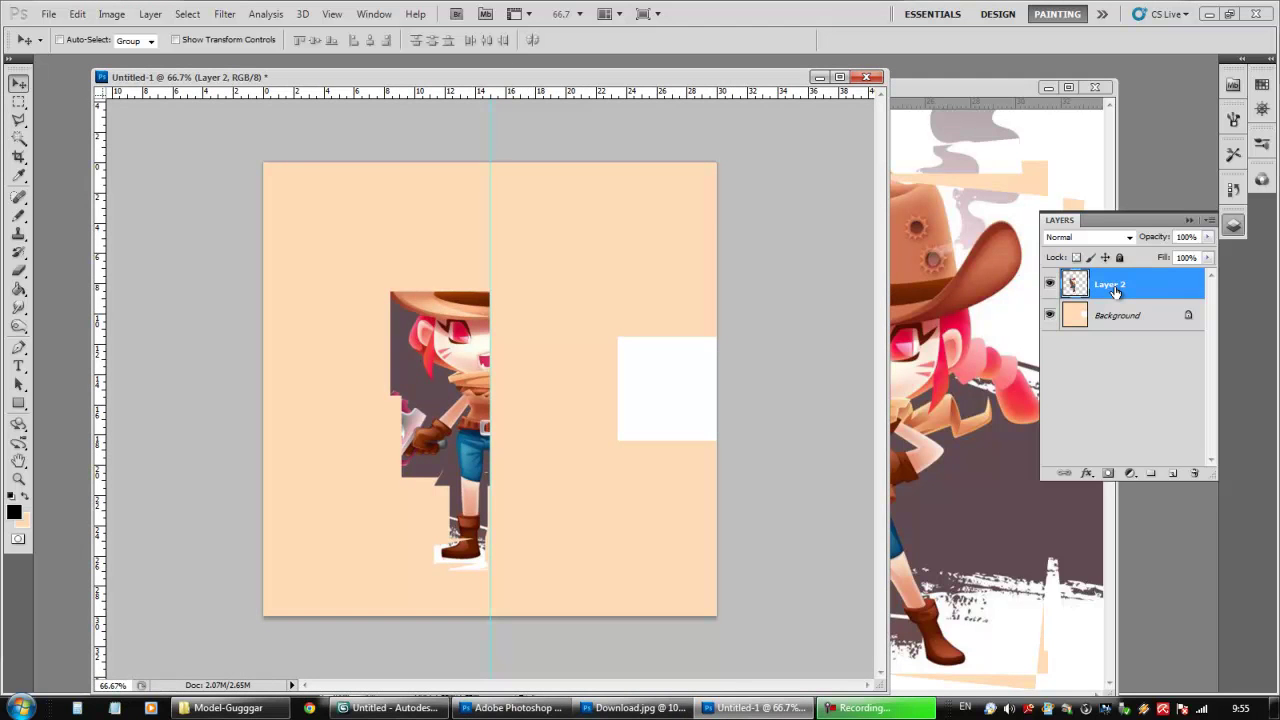
pyautogui.moveTo(1116, 287); pyautogui.dragTo(1173, 475)
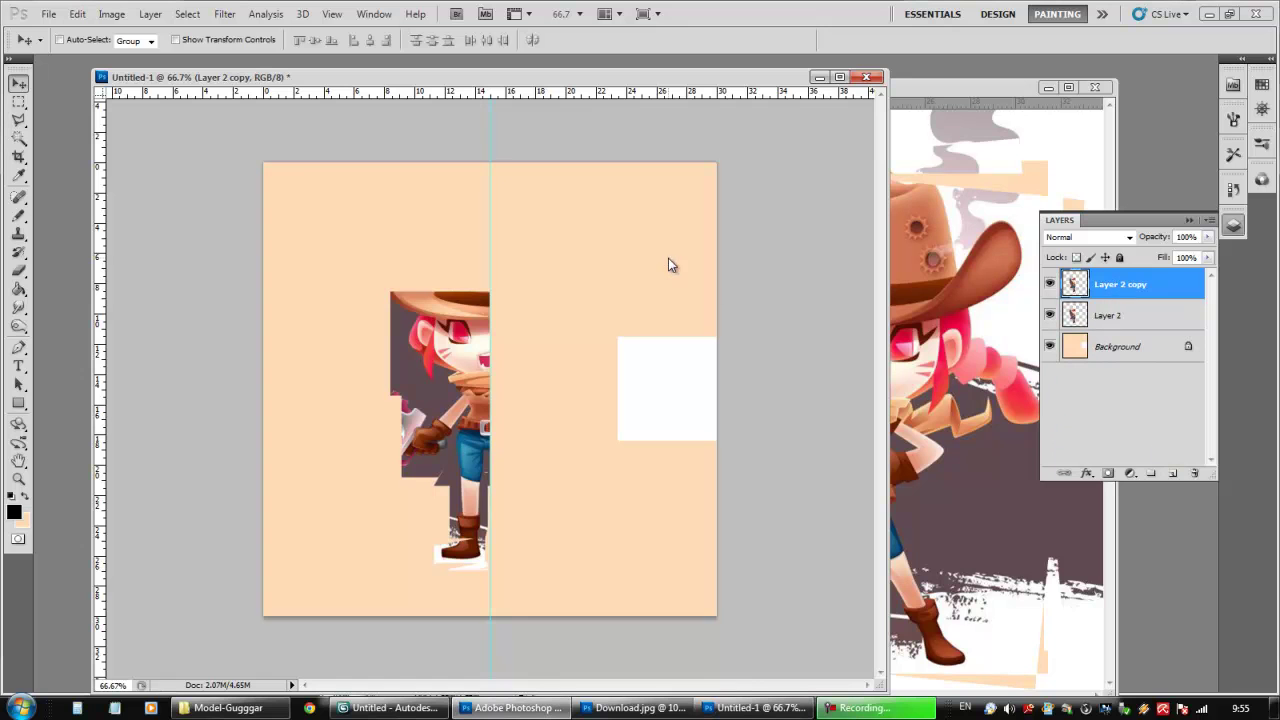
# - Flip the duplicate layer horizontally and move it to the other side of the guide to complete a symmetrical figure
pyautogui.hotkey('ctrl', 't')
pyautogui.rightClick(445, 338)
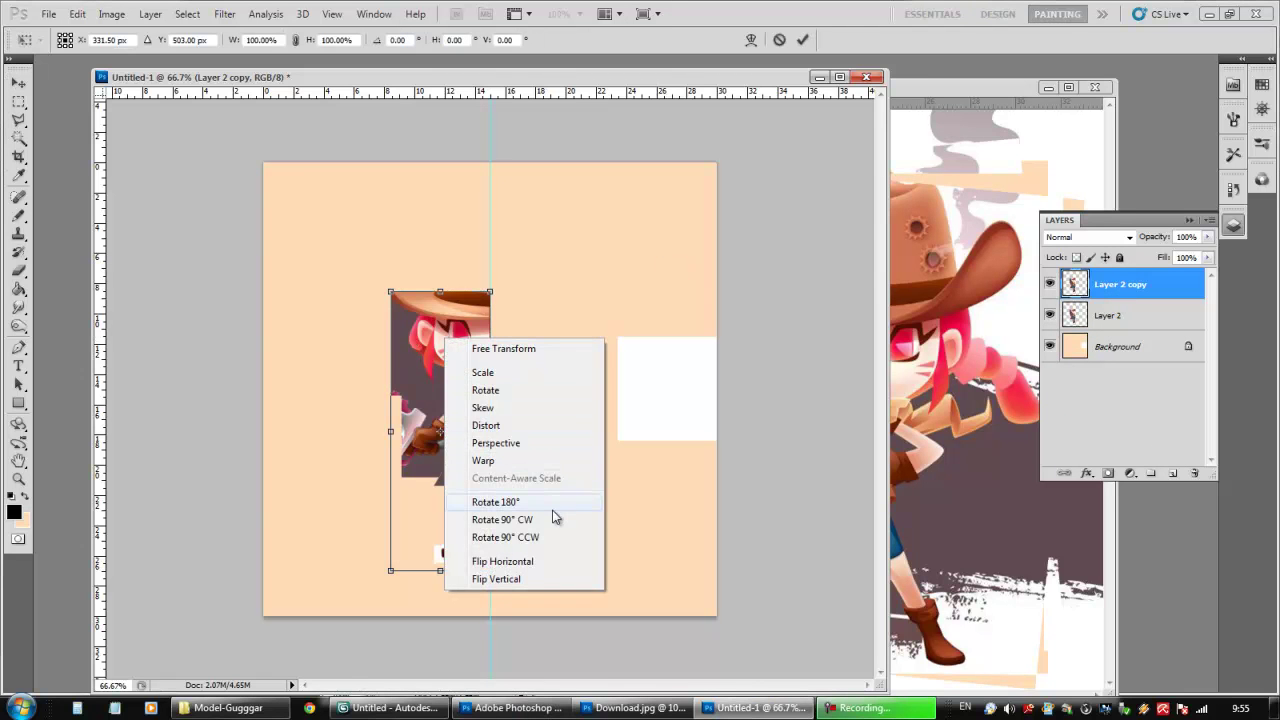
pyautogui.click(520, 564)
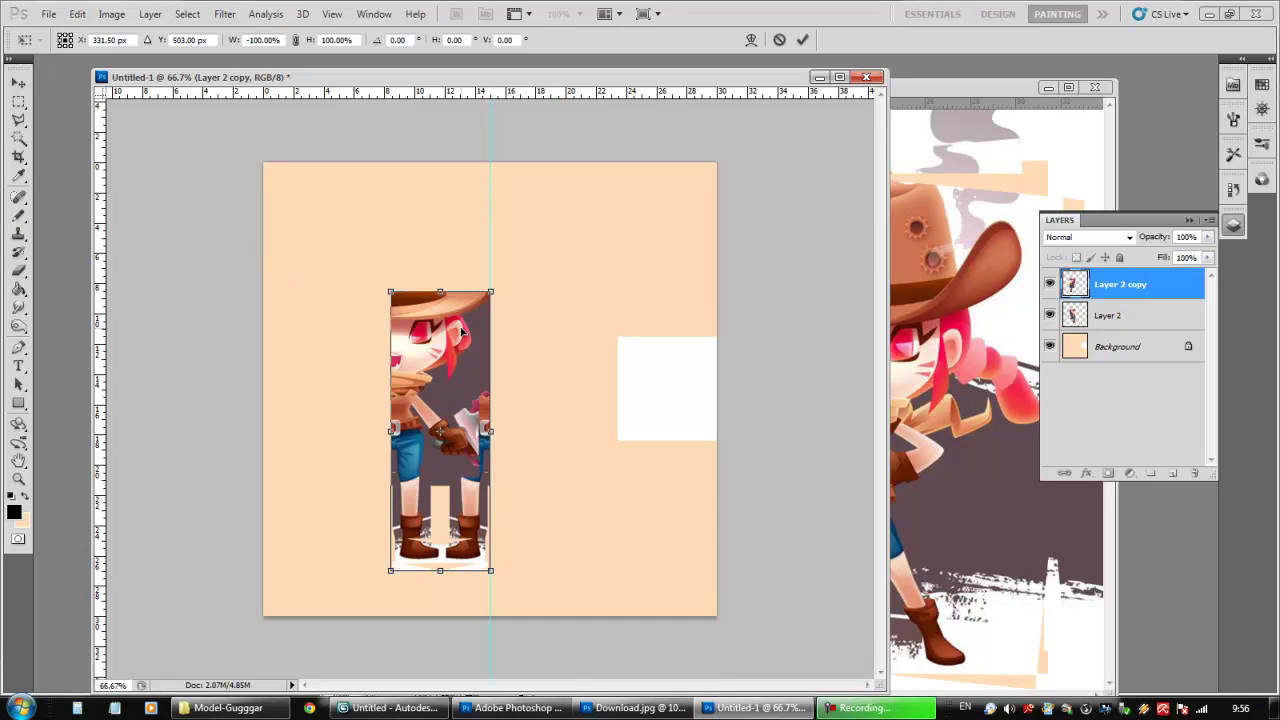
pyautogui.press('Return')
pyautogui.moveTo(433, 363); pyautogui.dragTo(537, 362)
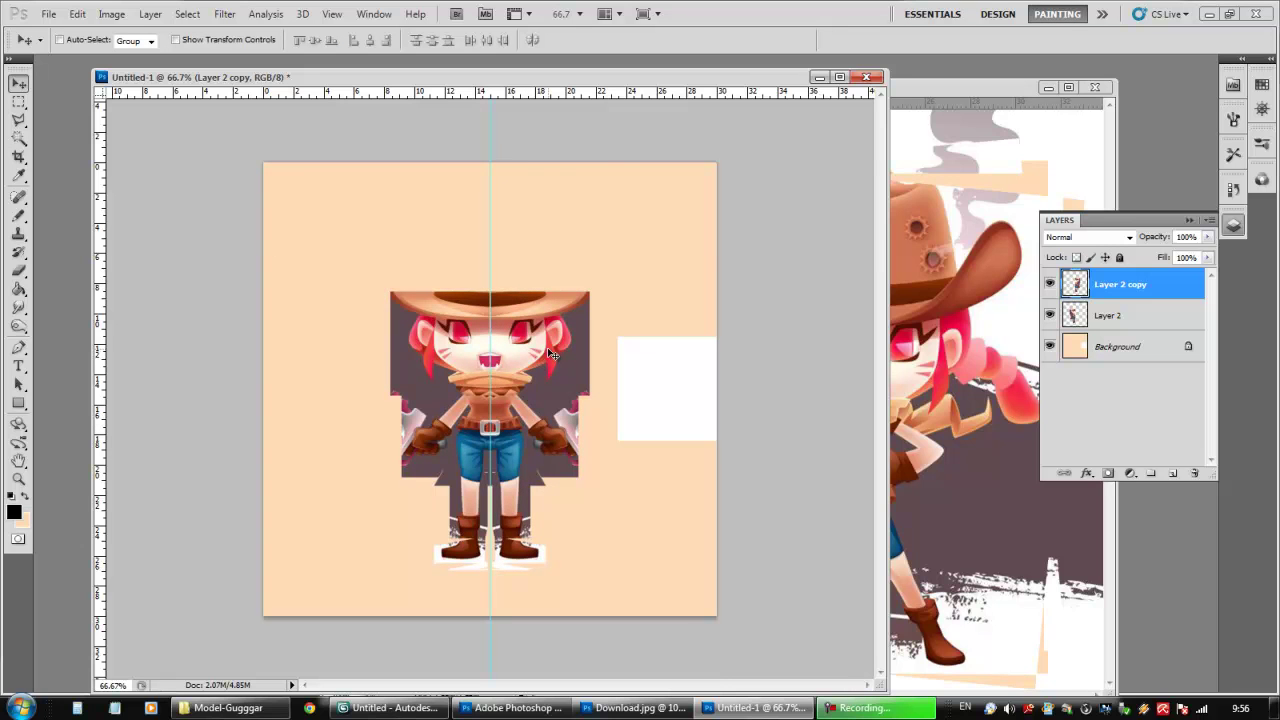
# - Nudge the mirrored half slightly inward to close the seam at the guide, and make Layer 2 the active layer
pyautogui.moveTo(630, 80); pyautogui.dragTo(508, 86)
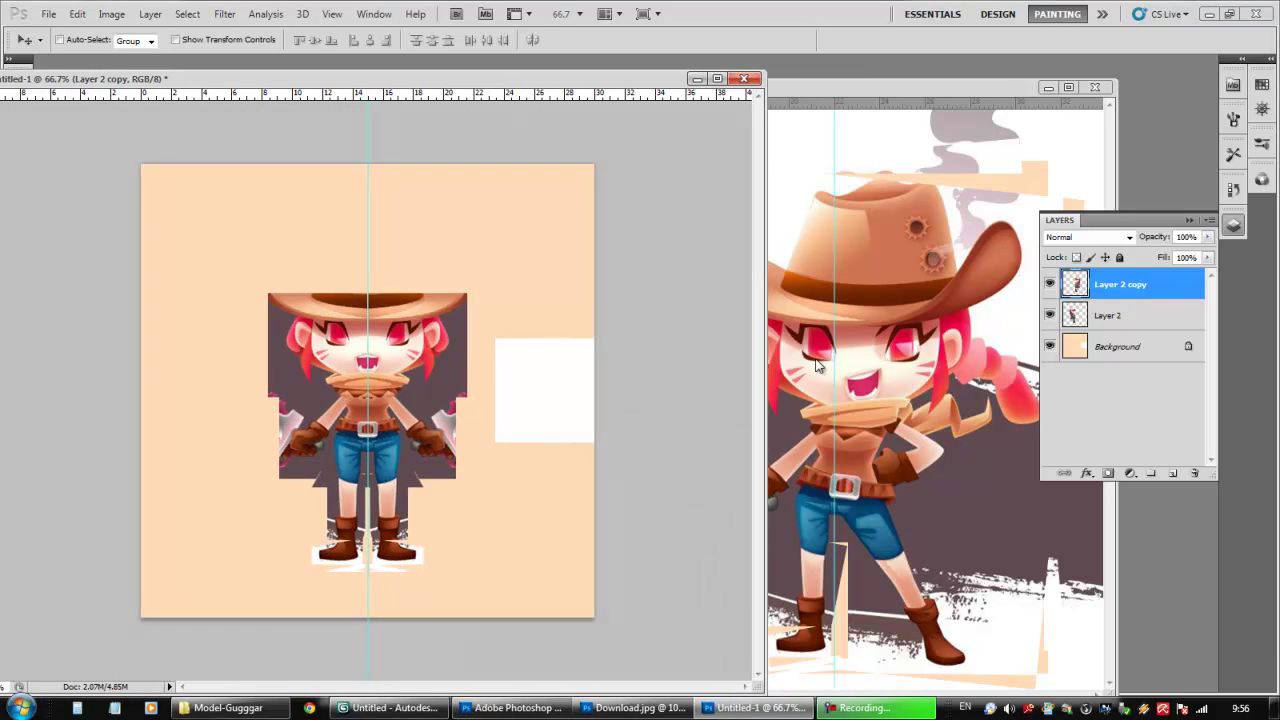
pyautogui.press('Left')
pyautogui.press('Left')
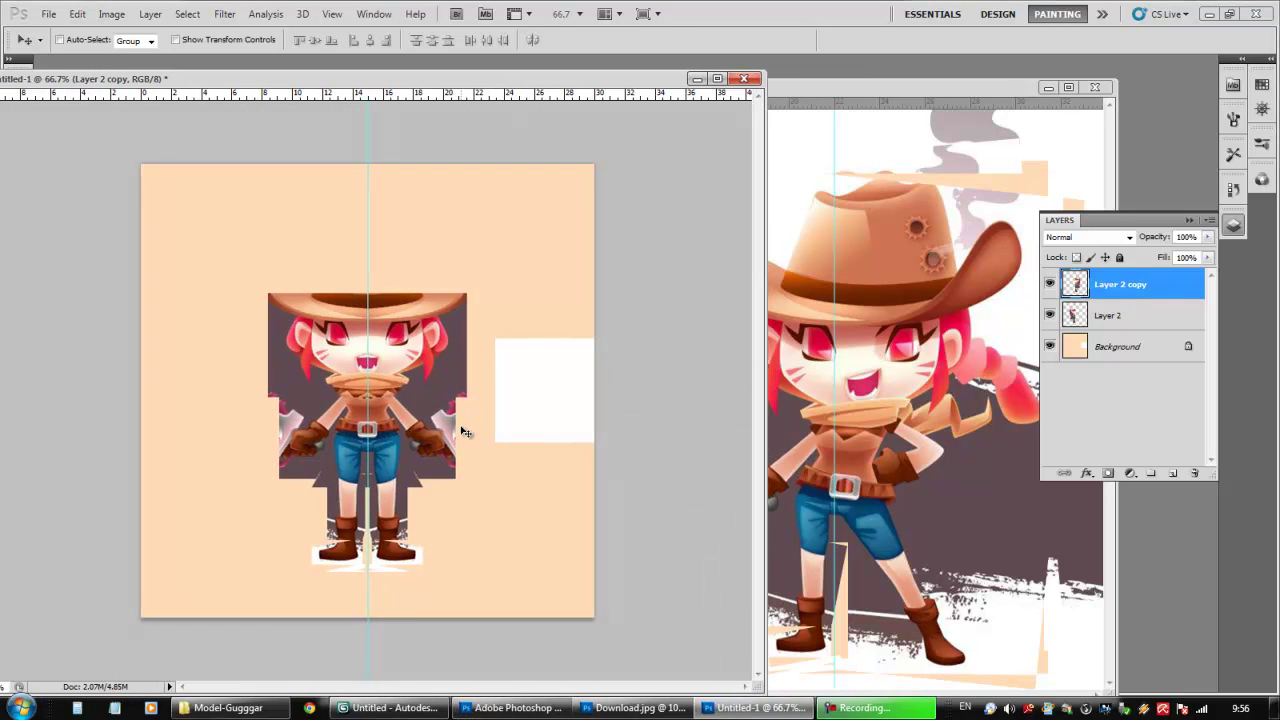
pyautogui.click(1095, 318)
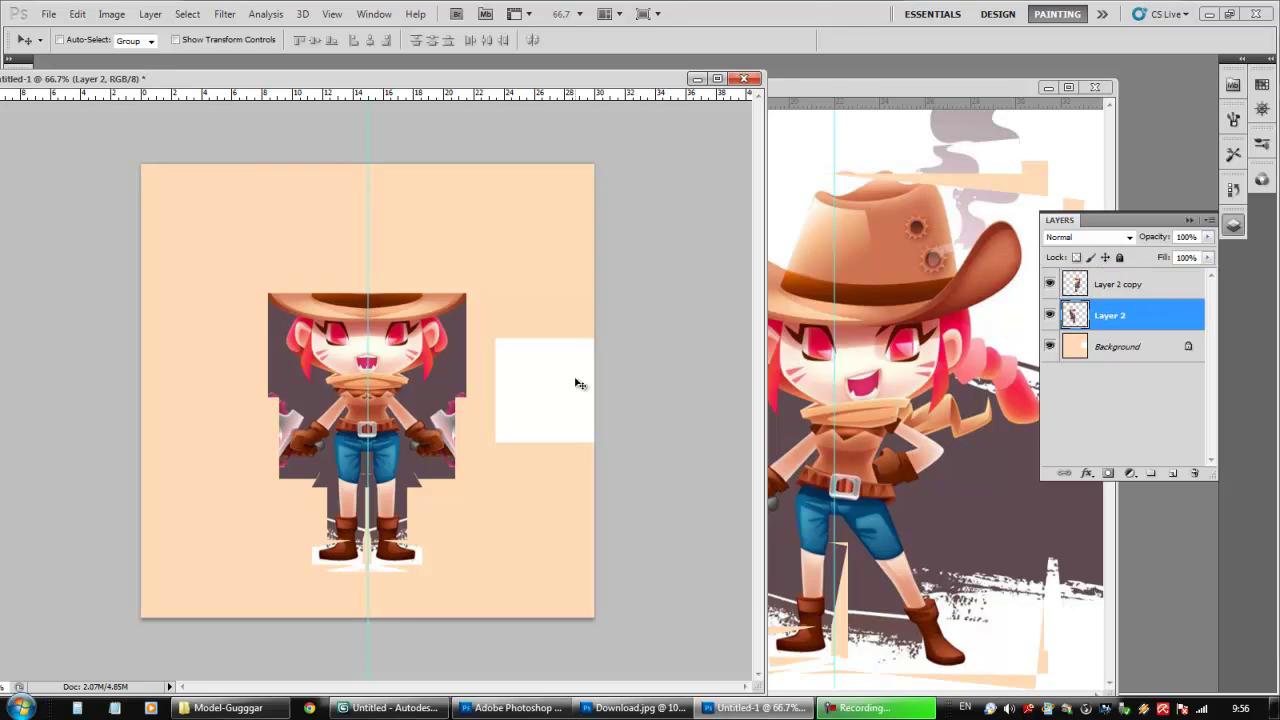
# - Nudge Layer 2 slightly to the right to tighten the seam at the centre guide, and make Layer 2 copy the active layer
pyautogui.press('Right')
pyautogui.press('Right')
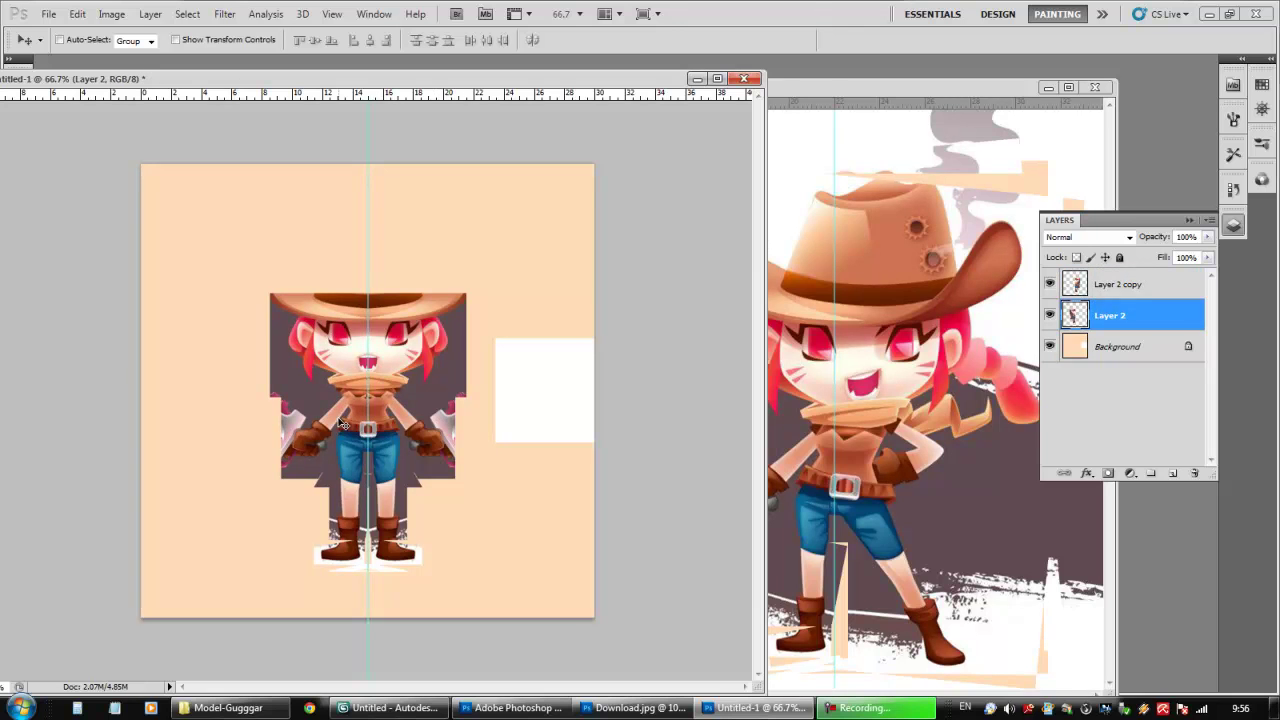
pyautogui.press('Right')
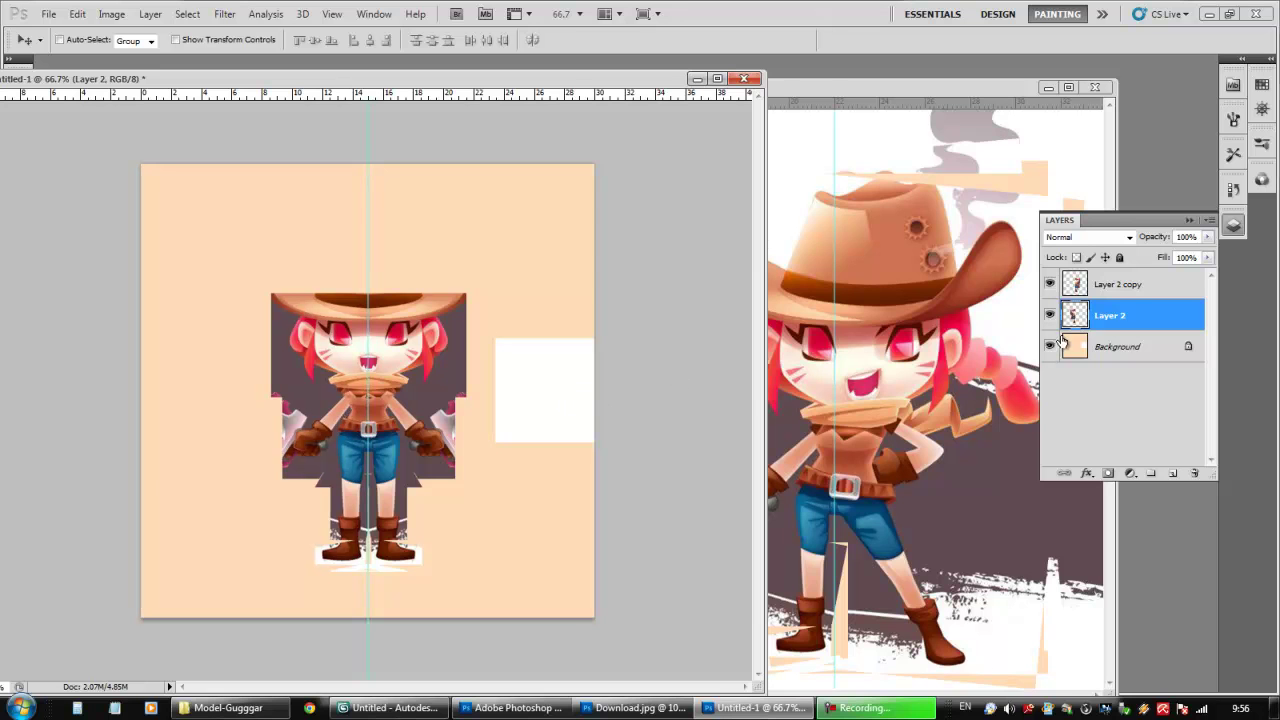
pyautogui.click(1130, 290)
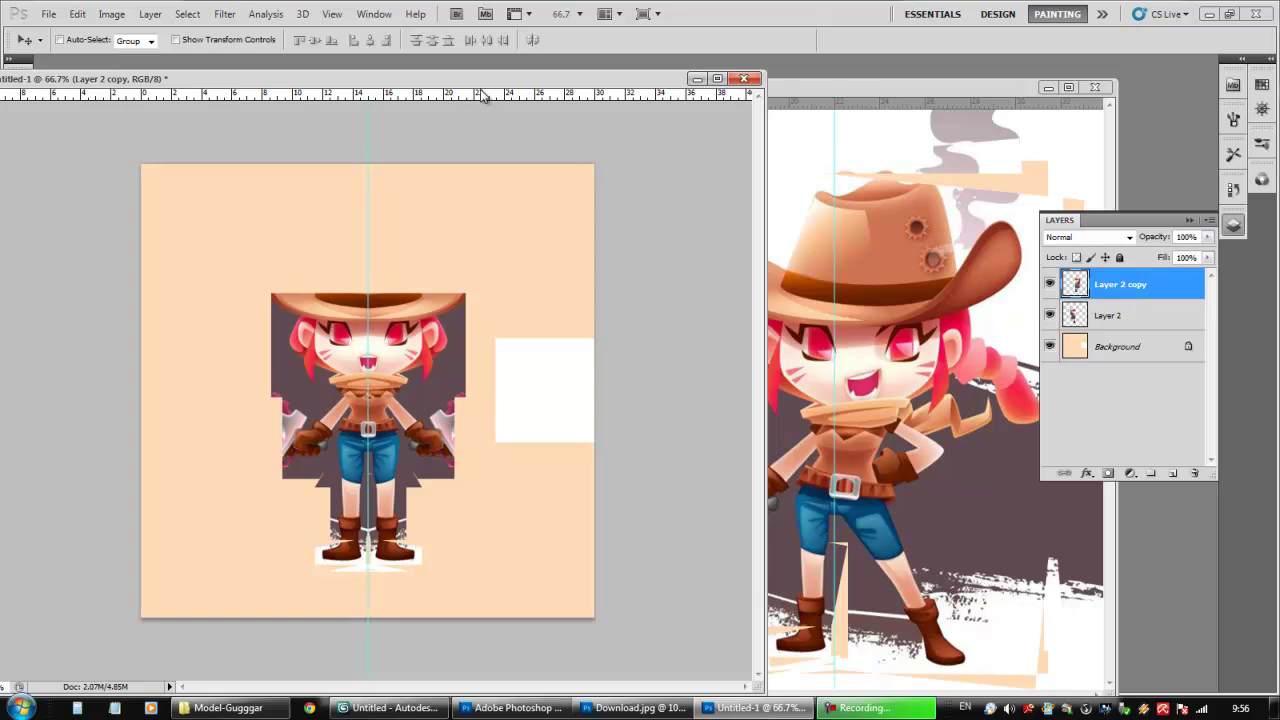
pyautogui.moveTo(485, 80); pyautogui.dragTo(555, 76)
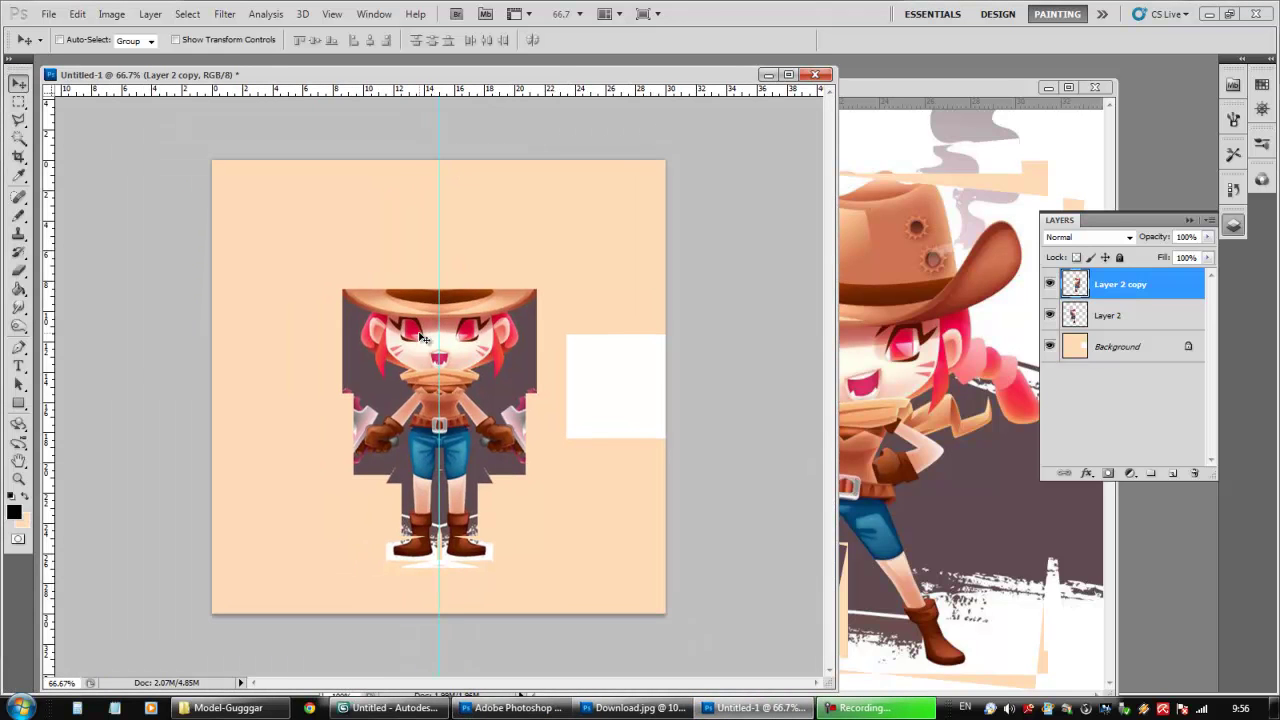
# - Check the join at the centre guide by hiding Layer 2 copy and showing it again
pyautogui.moveTo(418, 335); pyautogui.dragTo(388, 335)
pyautogui.hotkey('ctrl', 'z')
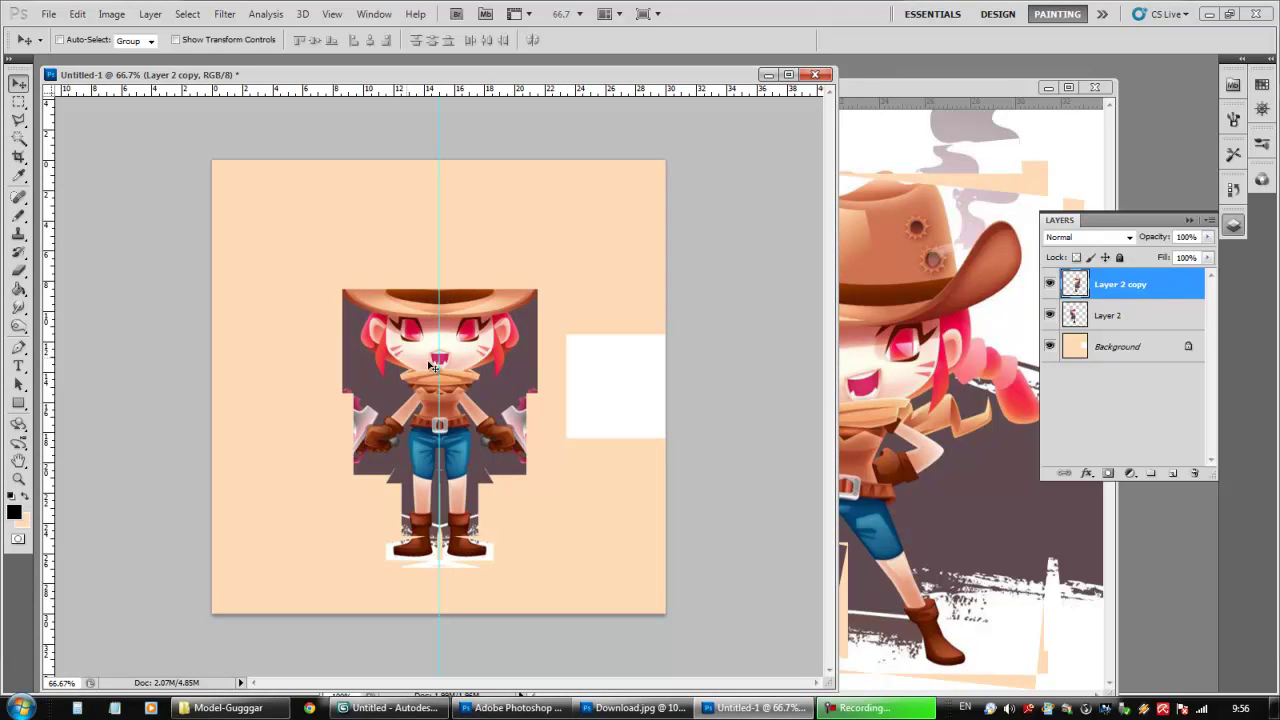
pyautogui.click(1049, 284)
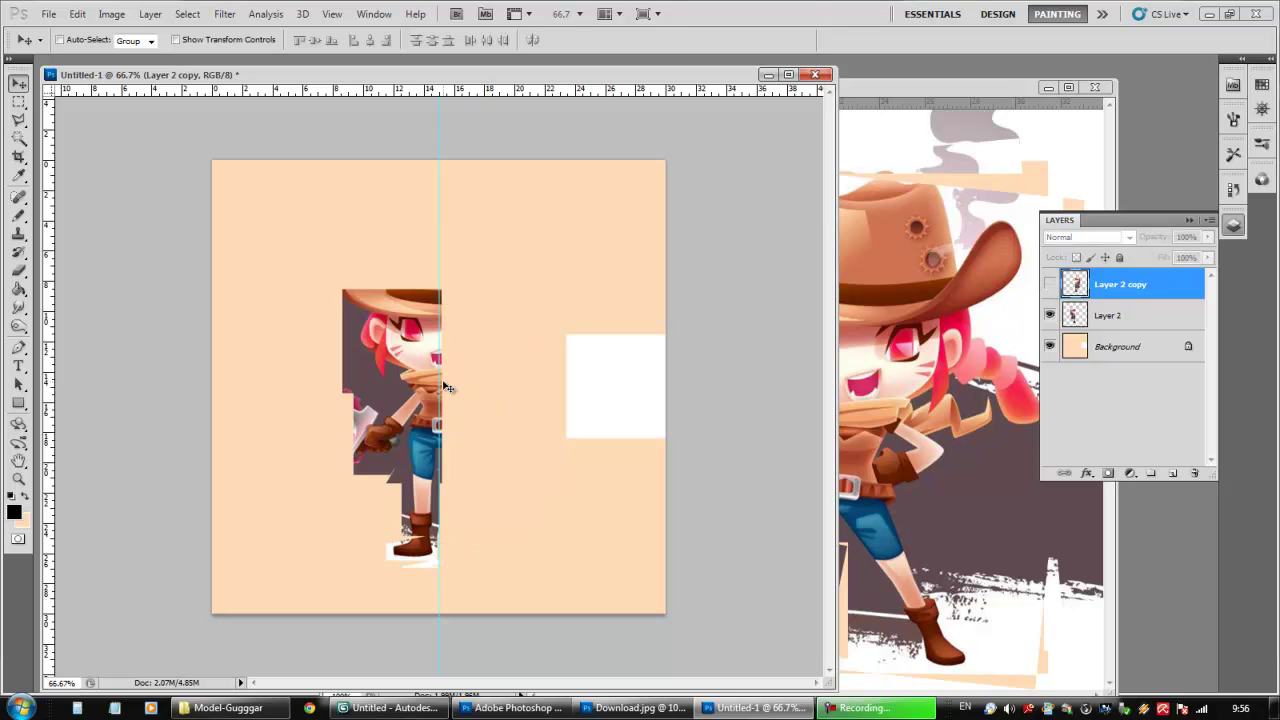
pyautogui.click(1050, 285)
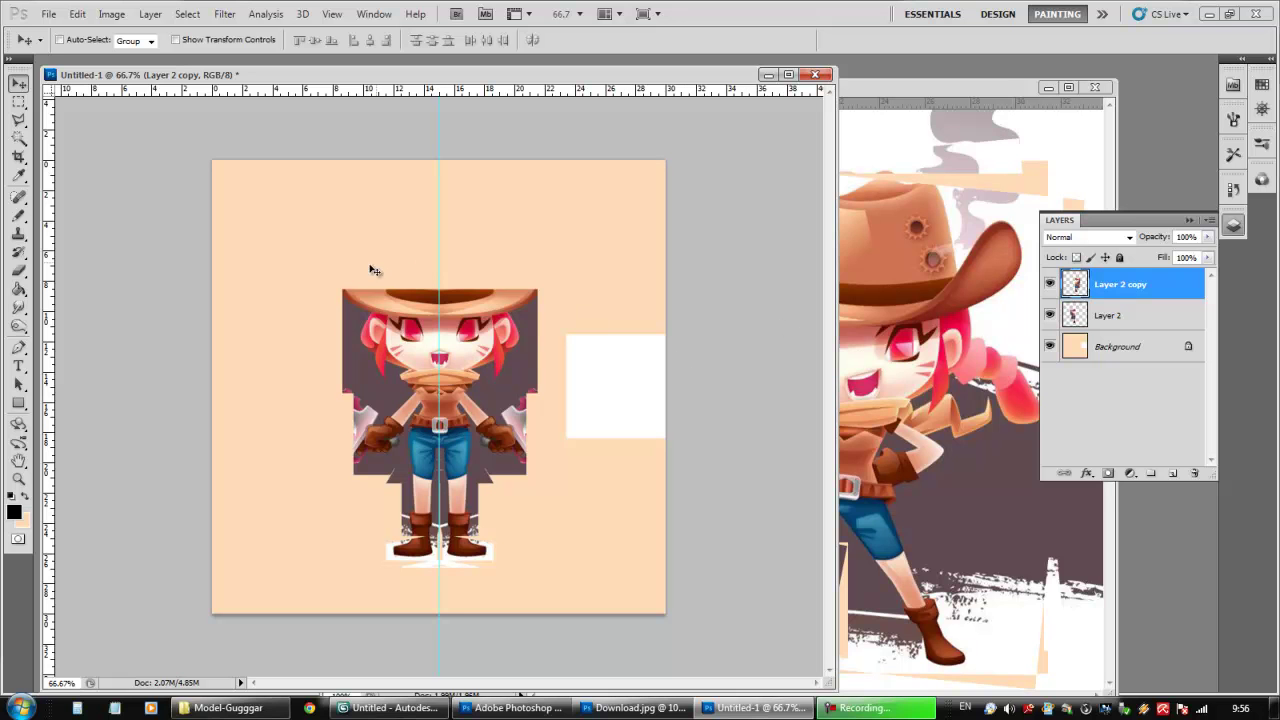
# - Merge Layer 2 copy down into Layer 2 and stretch the merged figure upward to about 104% of its height
pyautogui.moveTo(745, 76); pyautogui.dragTo(678, 76)
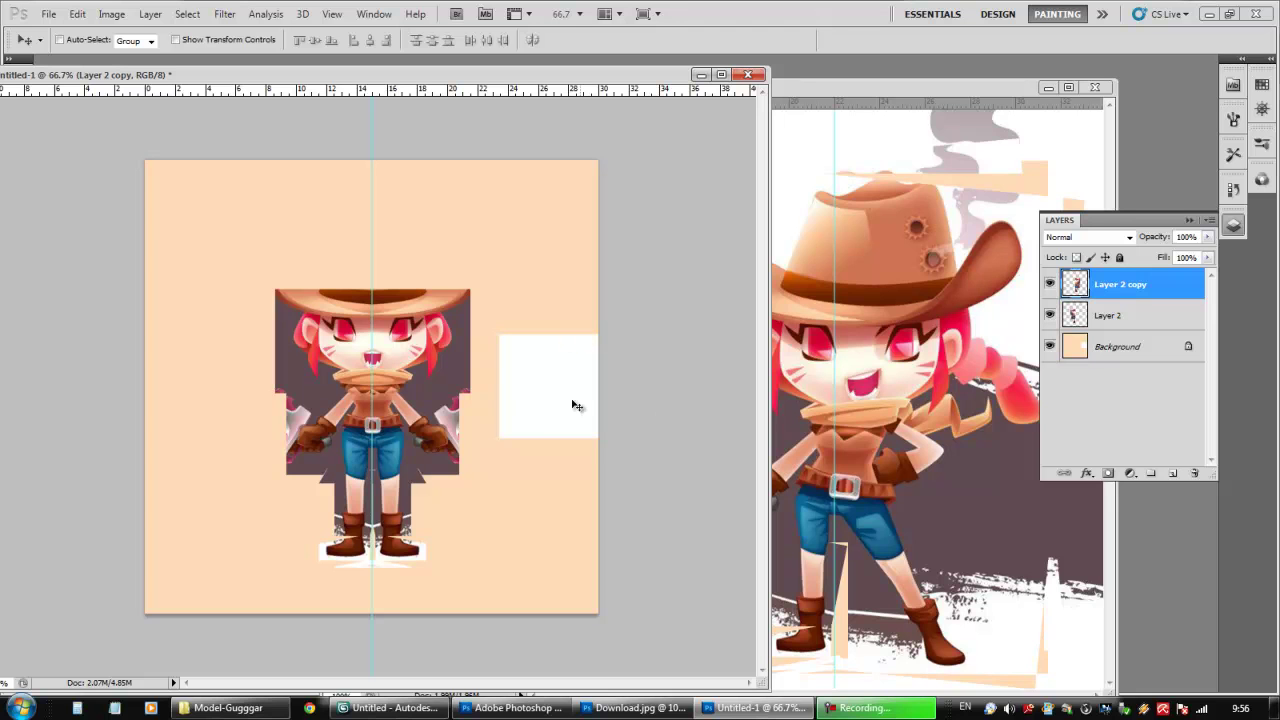
pyautogui.hotkey('ctrl', 'e')
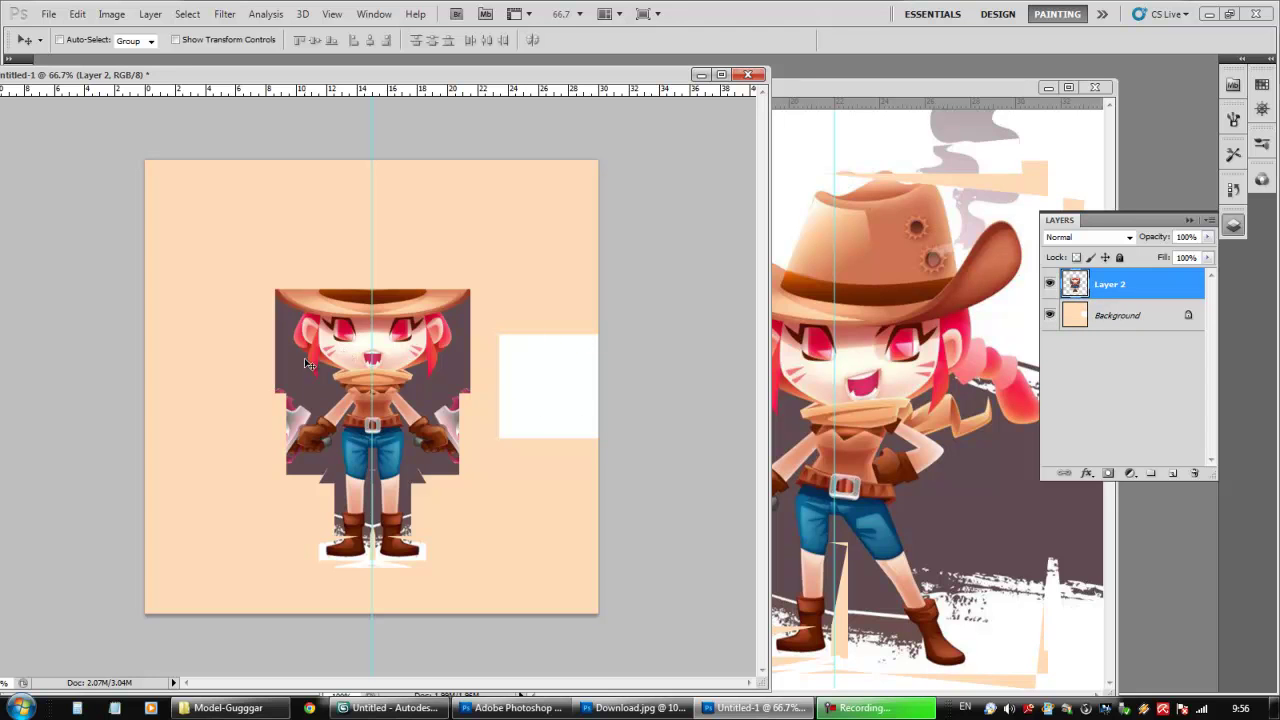
pyautogui.hotkey('ctrl', 't')
pyautogui.moveTo(371, 289); pyautogui.dragTo(371, 277)
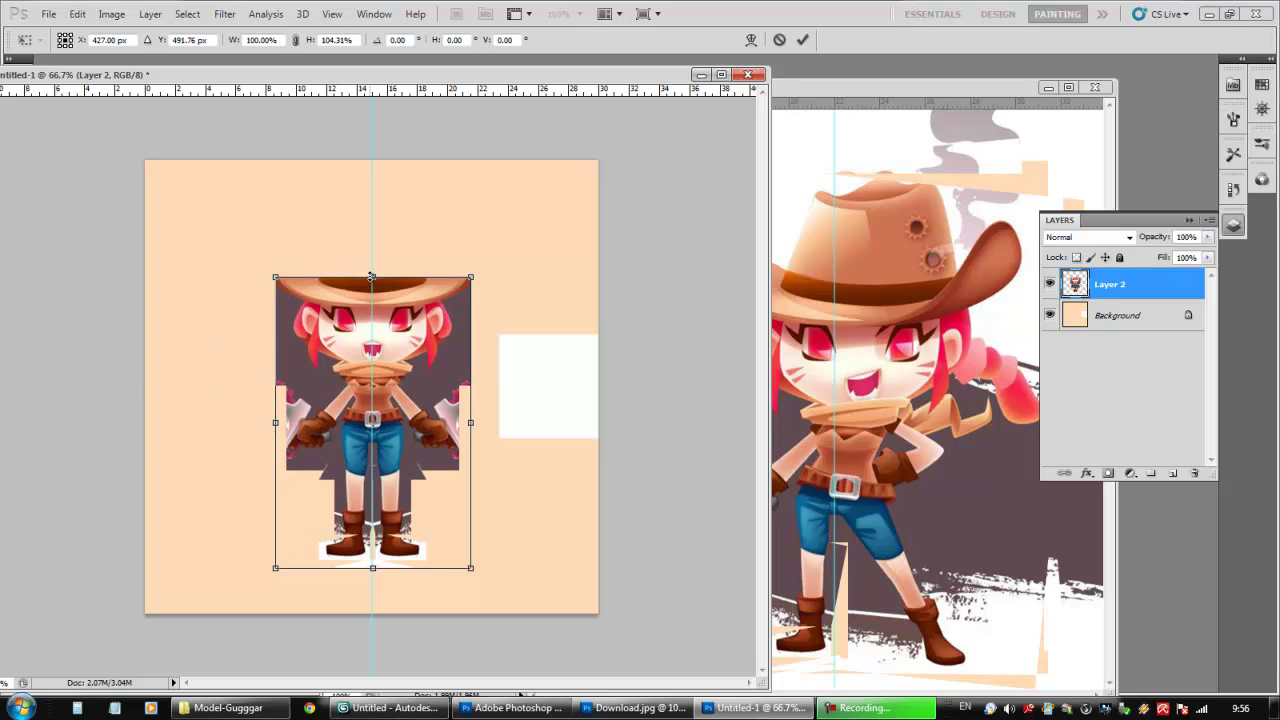
pyautogui.press('Return')
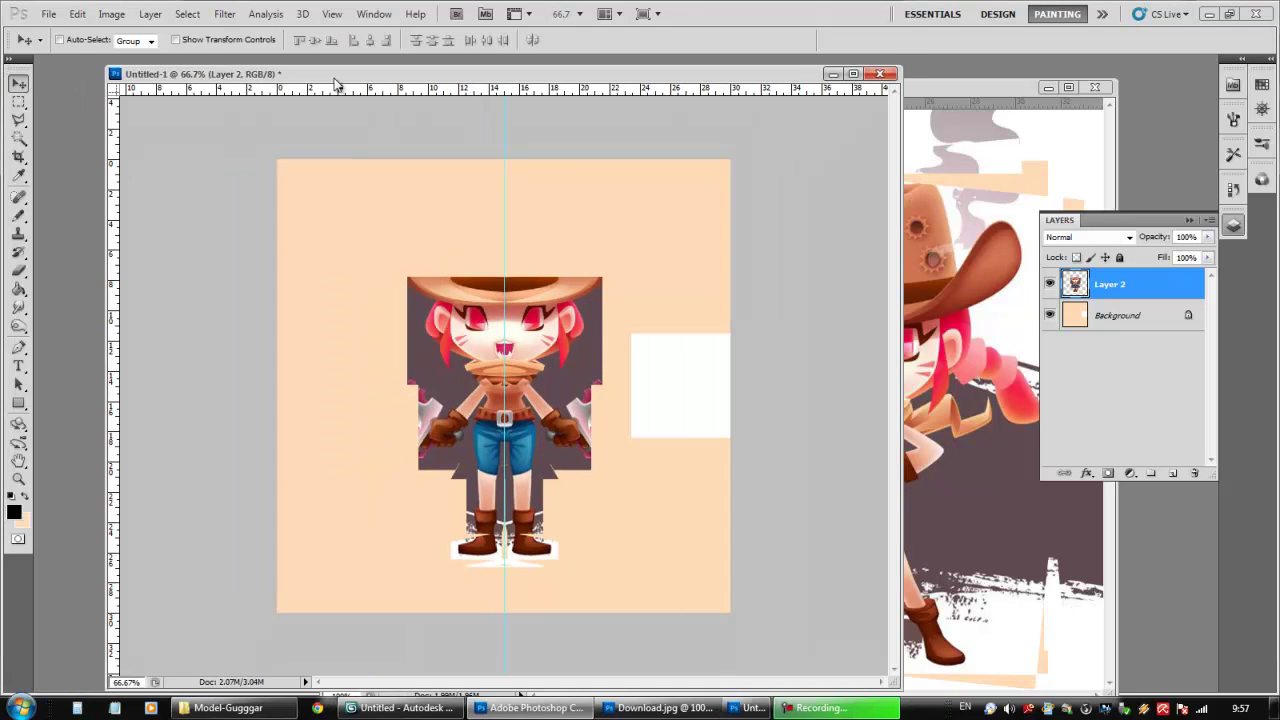
# - Select the figure from the shoulders down with a rectangular marquee, stretch it downward to about 111% height and deselect
pyautogui.click(18, 102)
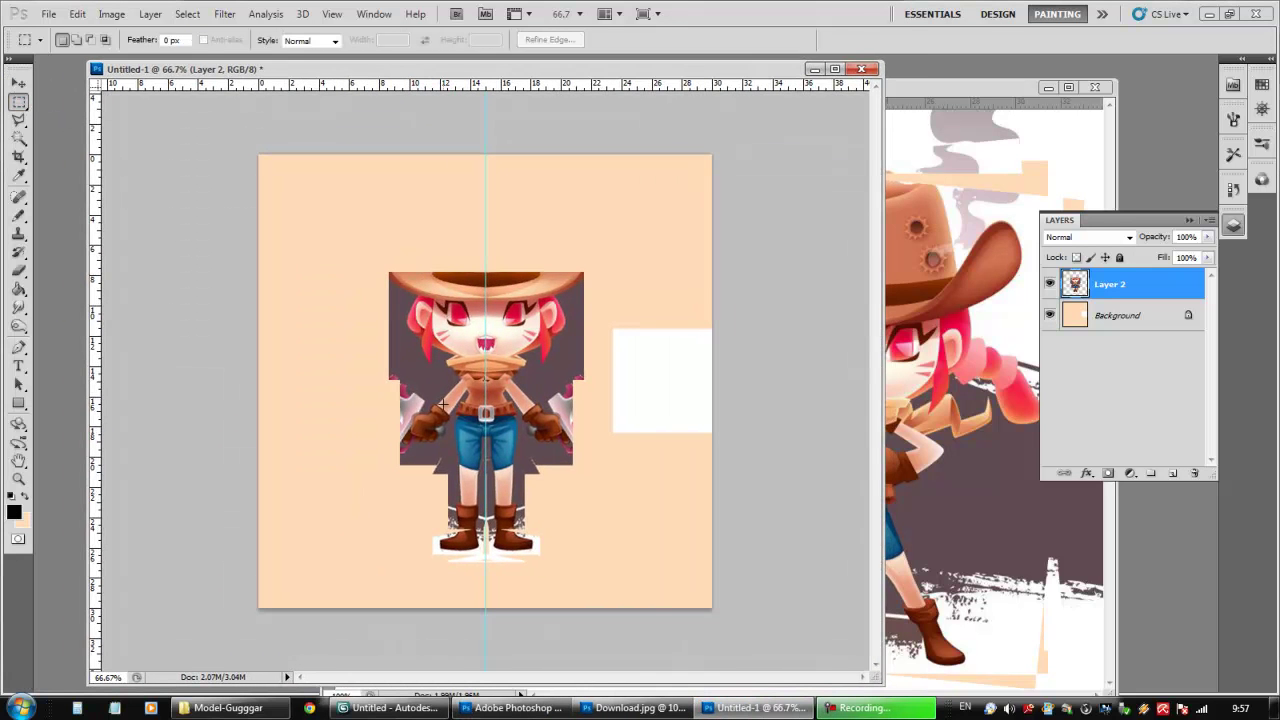
pyautogui.moveTo(530, 503); pyautogui.dragTo(575, 562)
pyautogui.hotkey('ctrl', 't')
pyautogui.moveTo(487, 565); pyautogui.dragTo(483, 587)
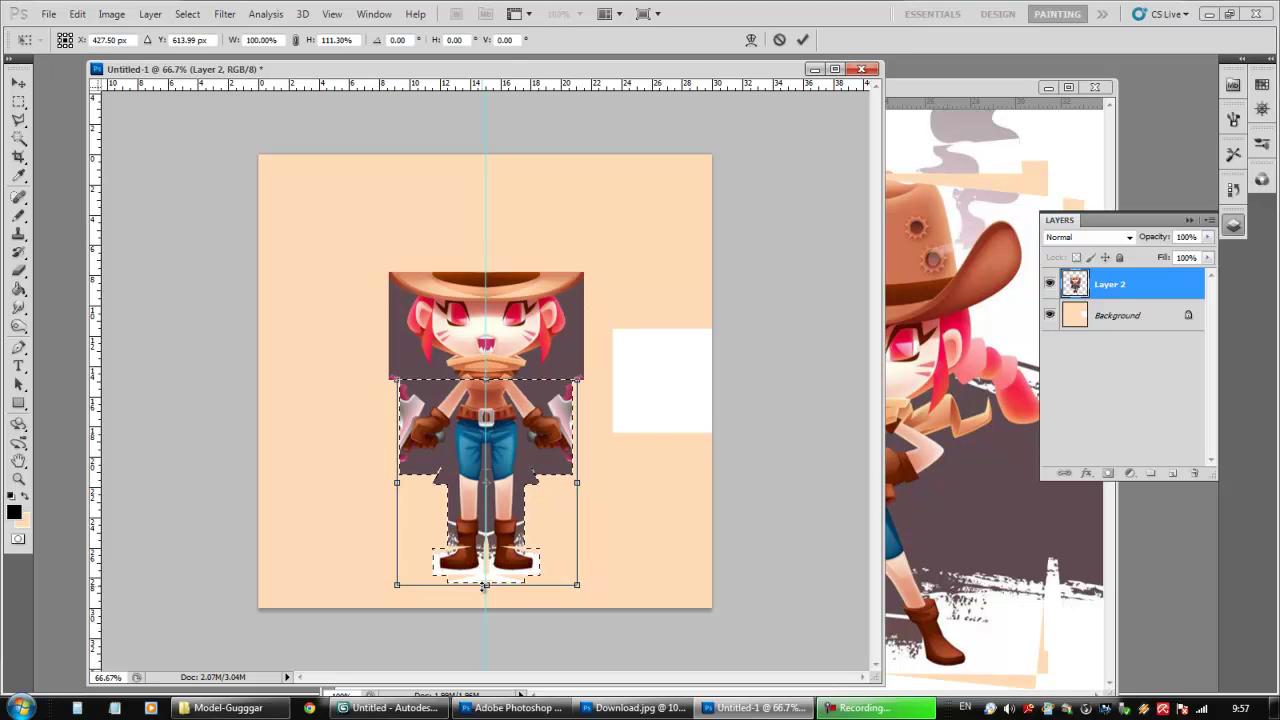
pyautogui.press('Return')
pyautogui.hotkey('ctrl', 'd')
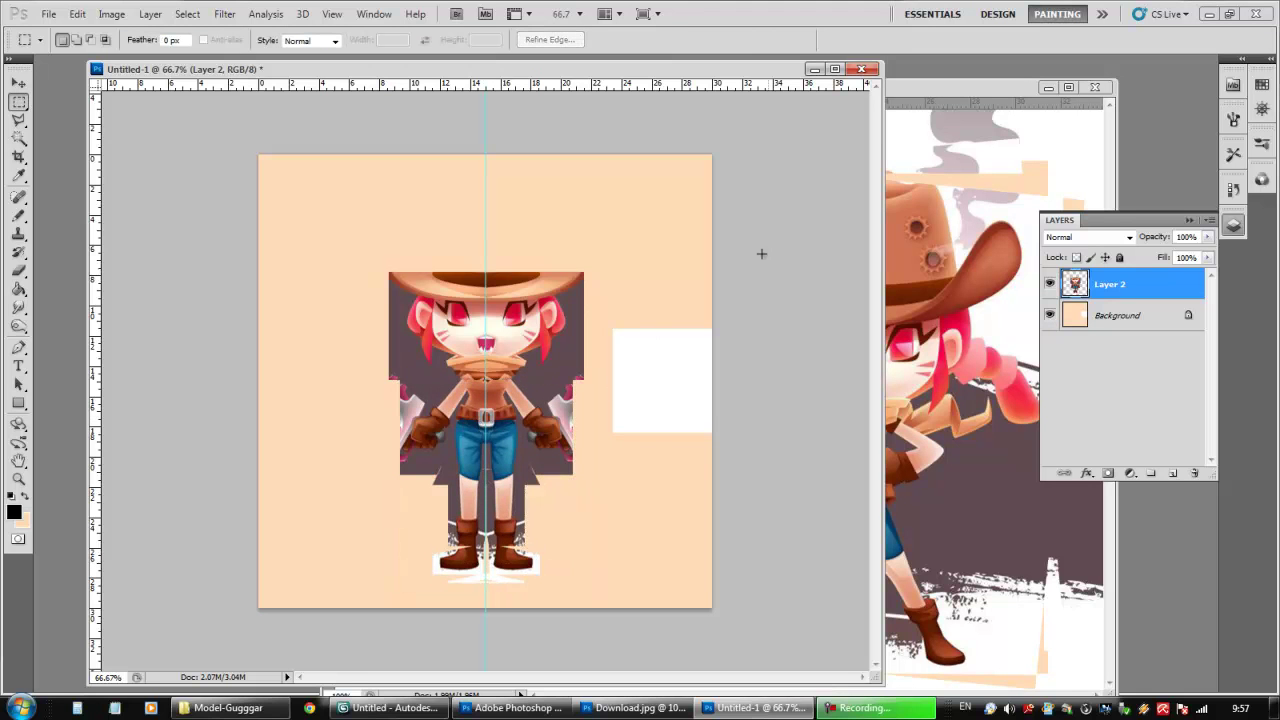
# - Outline the character's hat in Download.jpg with the Polygonal Lasso and copy it
pyautogui.click(912, 106)
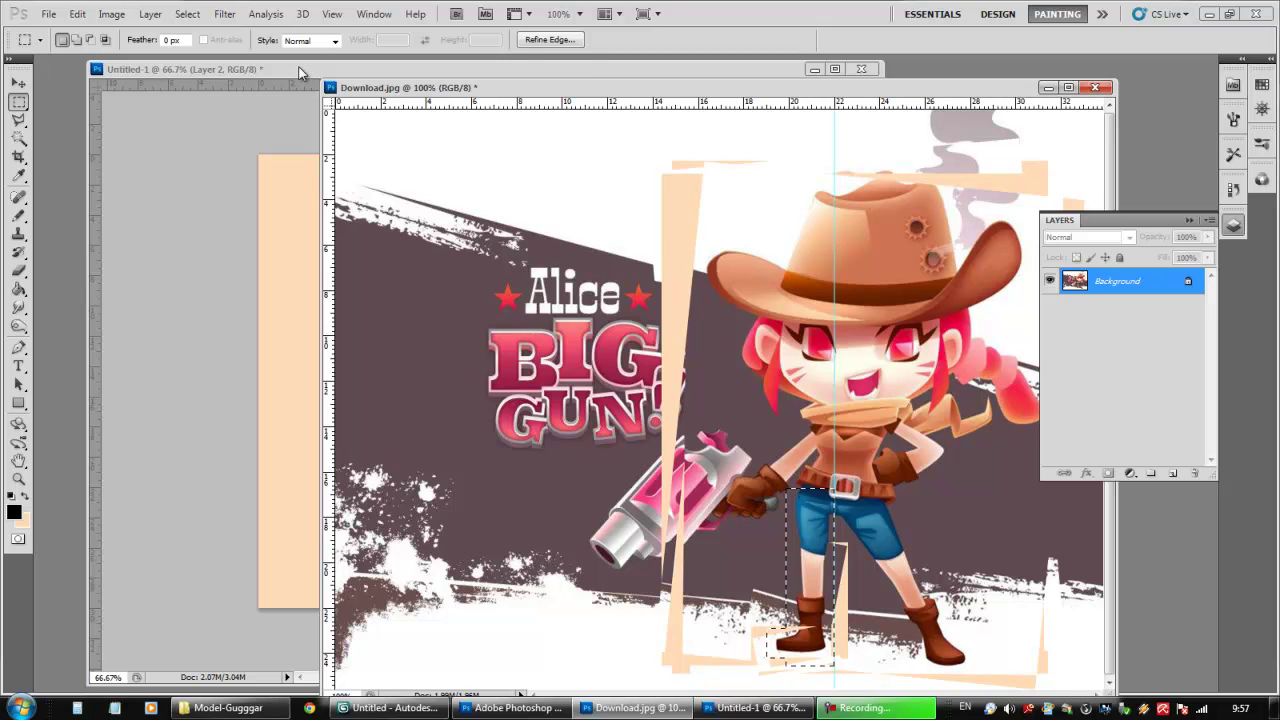
pyautogui.click(299, 69)
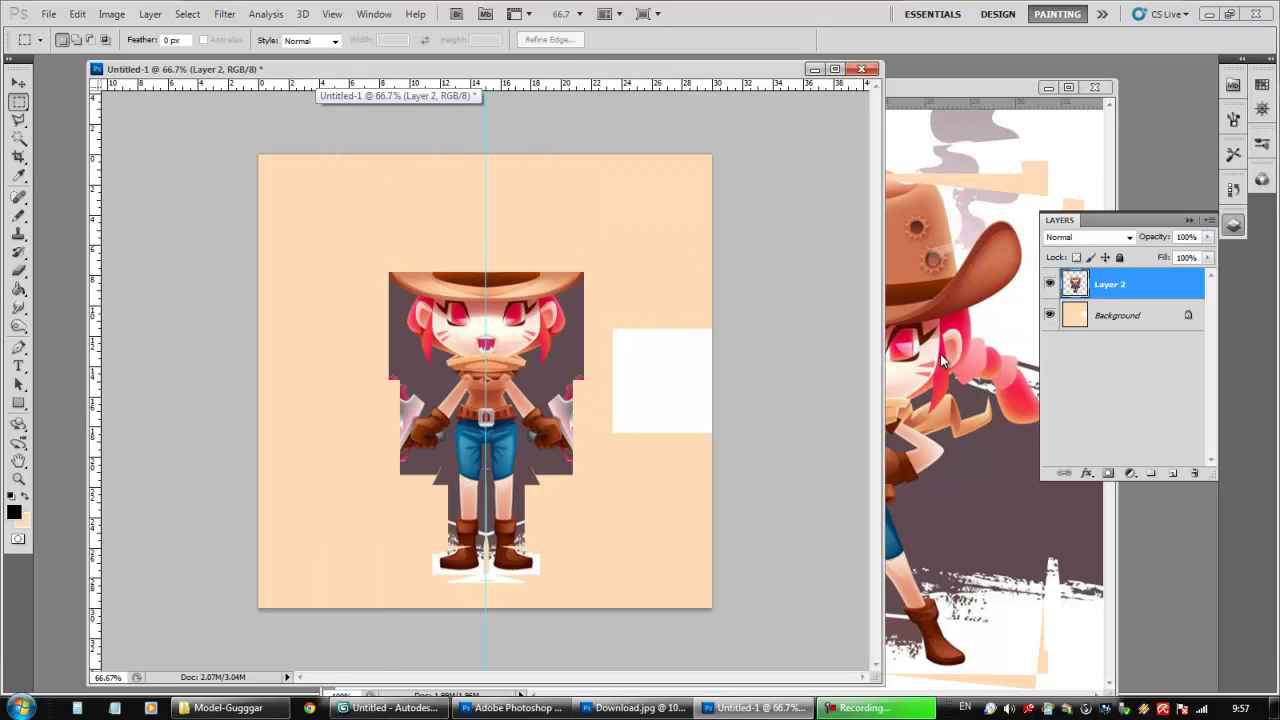
pyautogui.click(965, 80)
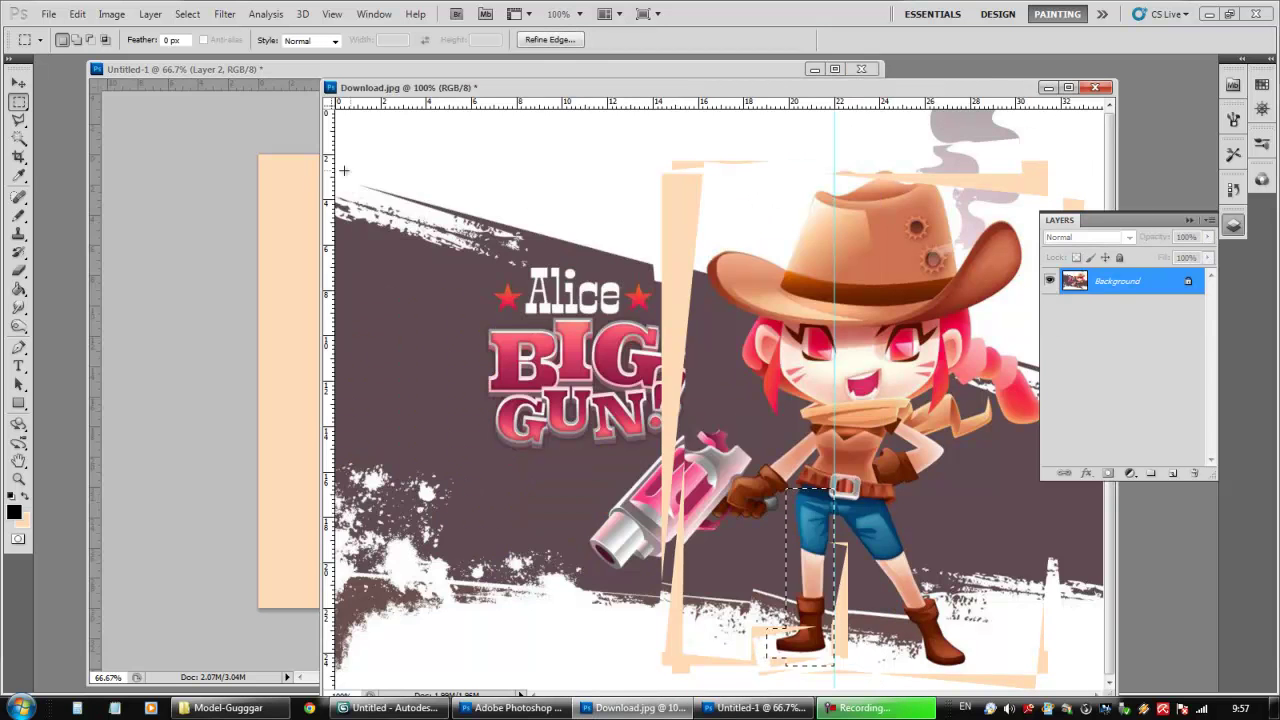
pyautogui.click(17, 125)
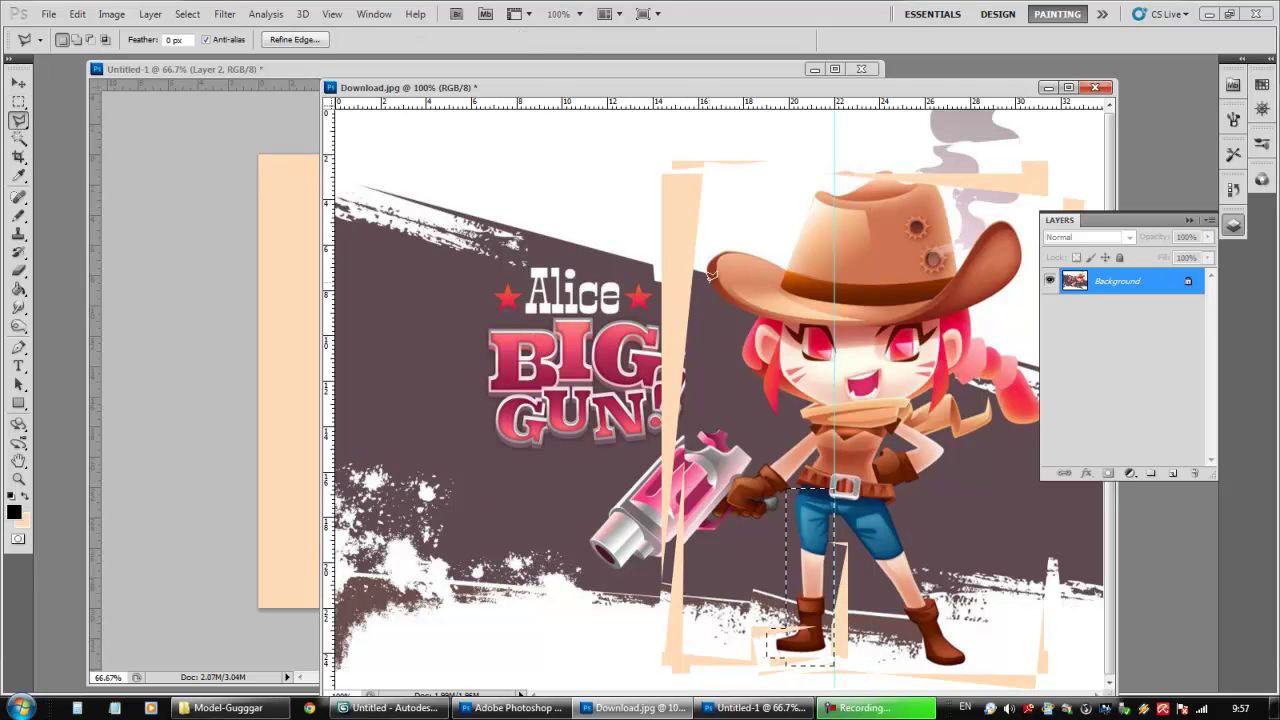
pyautogui.moveTo(708, 274)
pyautogui.mouseDown()
pyautogui.moveTo(737, 305)
pyautogui.moveTo(728, 298)
pyautogui.moveTo(823, 325)
pyautogui.moveTo(971, 305)
pyautogui.moveTo(1024, 256)
pyautogui.moveTo(1014, 214)
pyautogui.mouseUp()
pyautogui.moveTo(958, 244)
pyautogui.mouseDown()
pyautogui.moveTo(944, 160)
pyautogui.moveTo(939, 174)
pyautogui.moveTo(879, 165)
pyautogui.moveTo(820, 185)
pyautogui.moveTo(785, 208)
pyautogui.moveTo(785, 258)
pyautogui.moveTo(727, 236)
pyautogui.mouseUp()
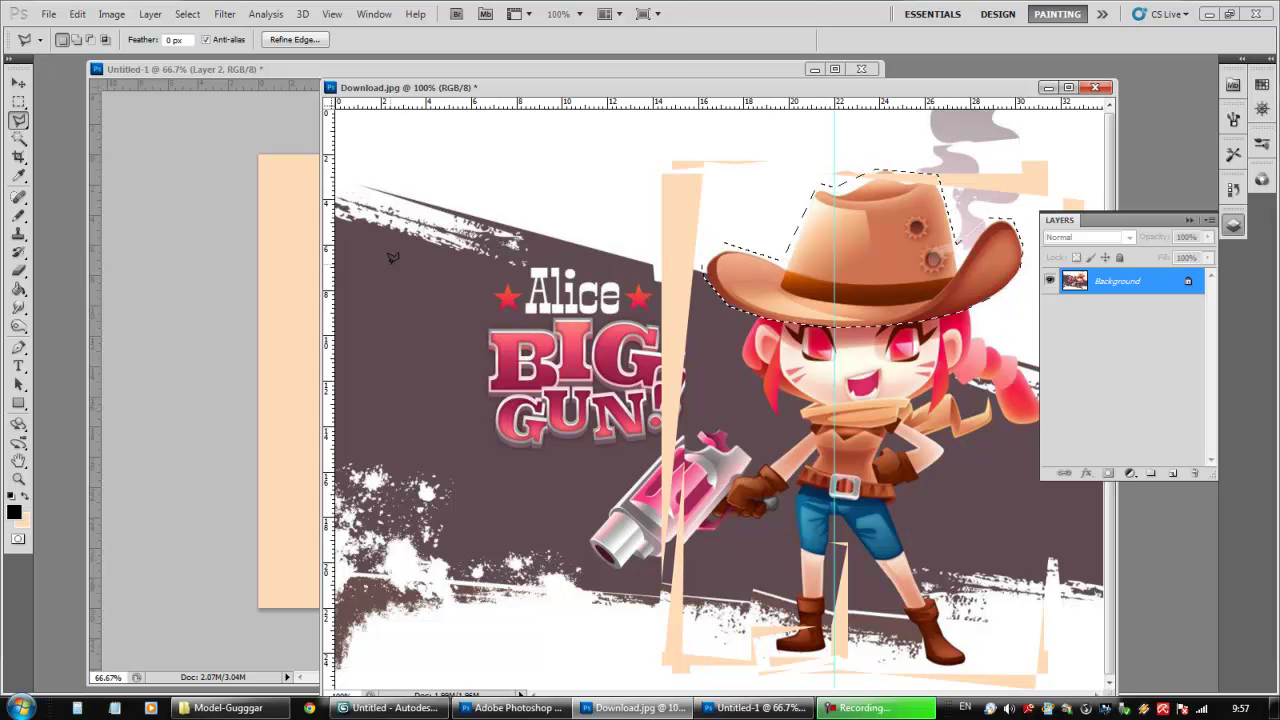
# - Paste the hat into the Untitled-1 canvas and position it on the mirrored figure's head
pyautogui.click(205, 110)
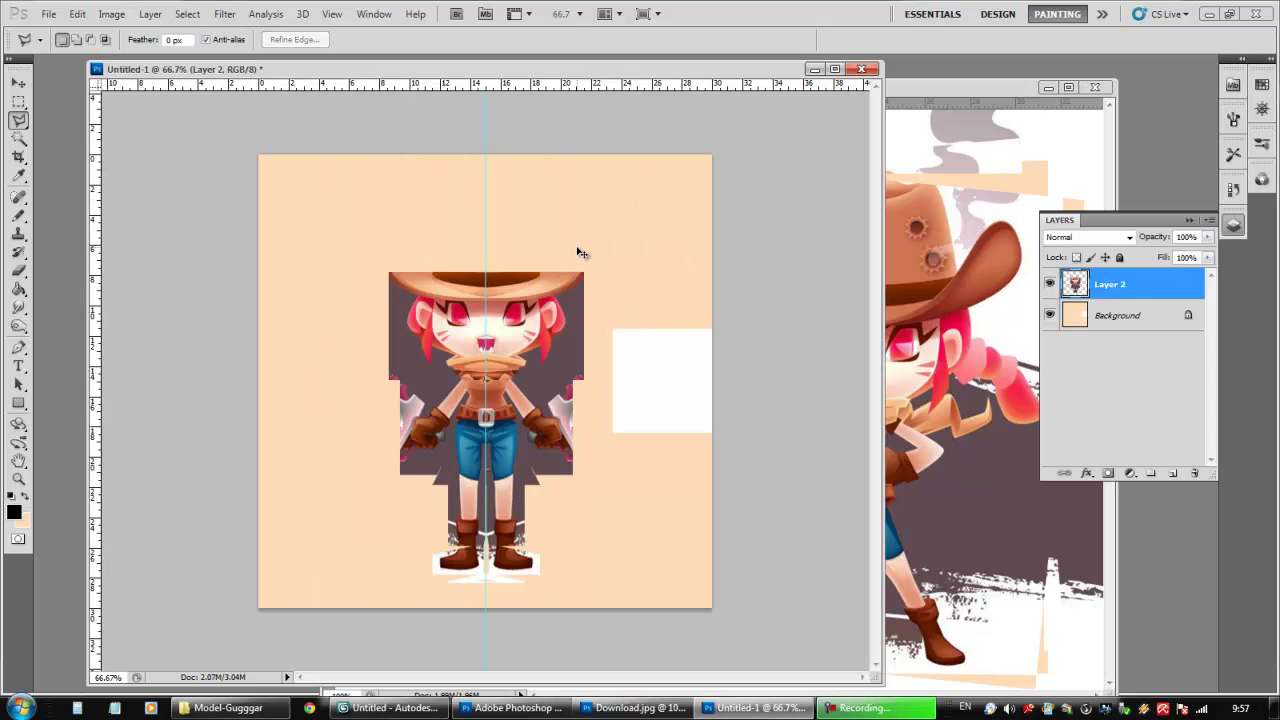
pyautogui.hotkey('ctrl', 'v')
pyautogui.press('v')
pyautogui.moveTo(515, 379)
pyautogui.mouseDown()
pyautogui.moveTo(515, 246)
pyautogui.moveTo(541, 251)
pyautogui.mouseUp()
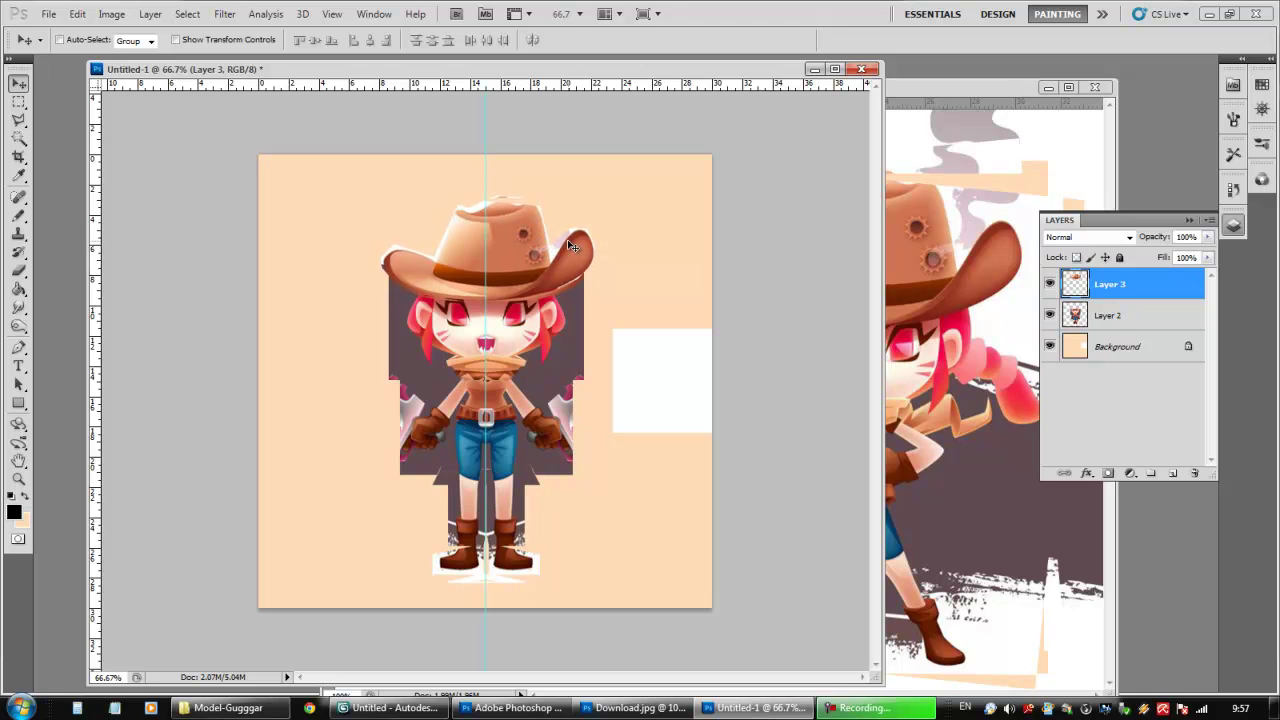
pyautogui.hotkey('ctrl', 'z')
pyautogui.hotkey('ctrl', 'z')
pyautogui.hotkey('ctrl', 'z')
pyautogui.hotkey('ctrl', 'z')
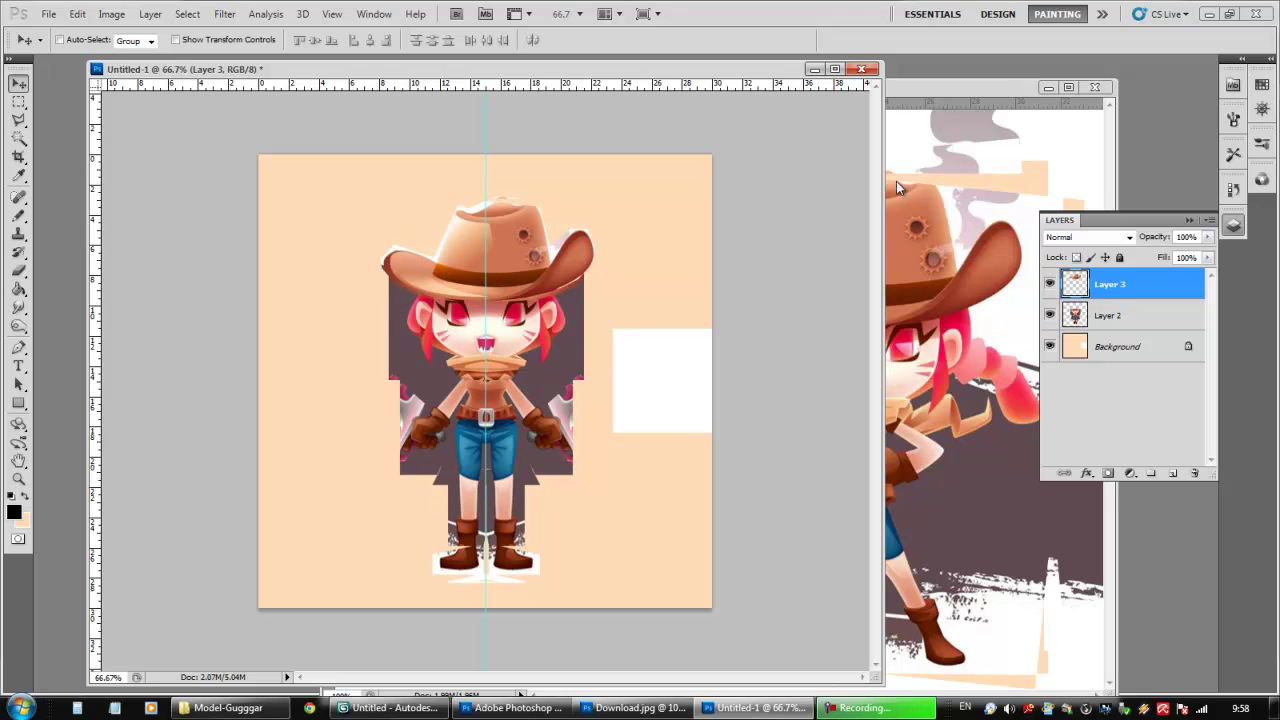
# - Outline the character's pink braid in Download.jpg with the Polygonal Lasso and copy it
pyautogui.moveTo(935, 98); pyautogui.dragTo(814, 172)
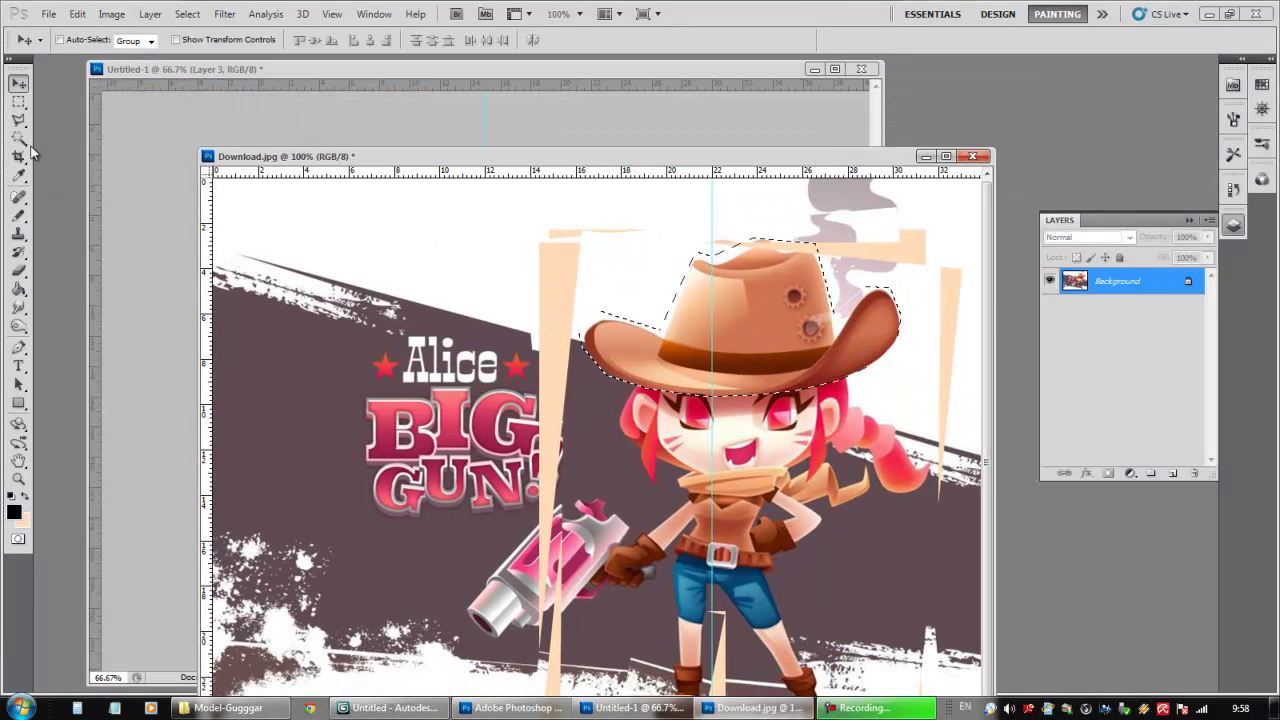
pyautogui.click(27, 119)
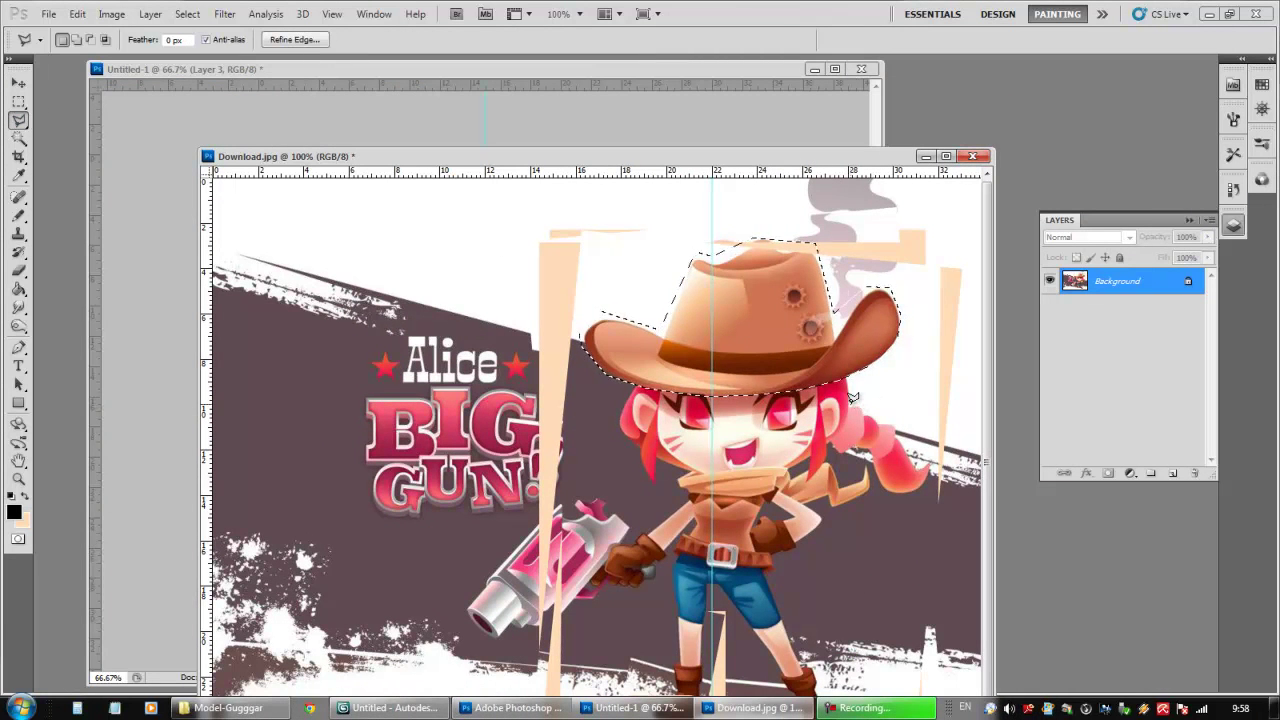
pyautogui.click(850, 408)
pyautogui.click(834, 444)
pyautogui.click(888, 496)
pyautogui.click(924, 481)
pyautogui.click(930, 450)
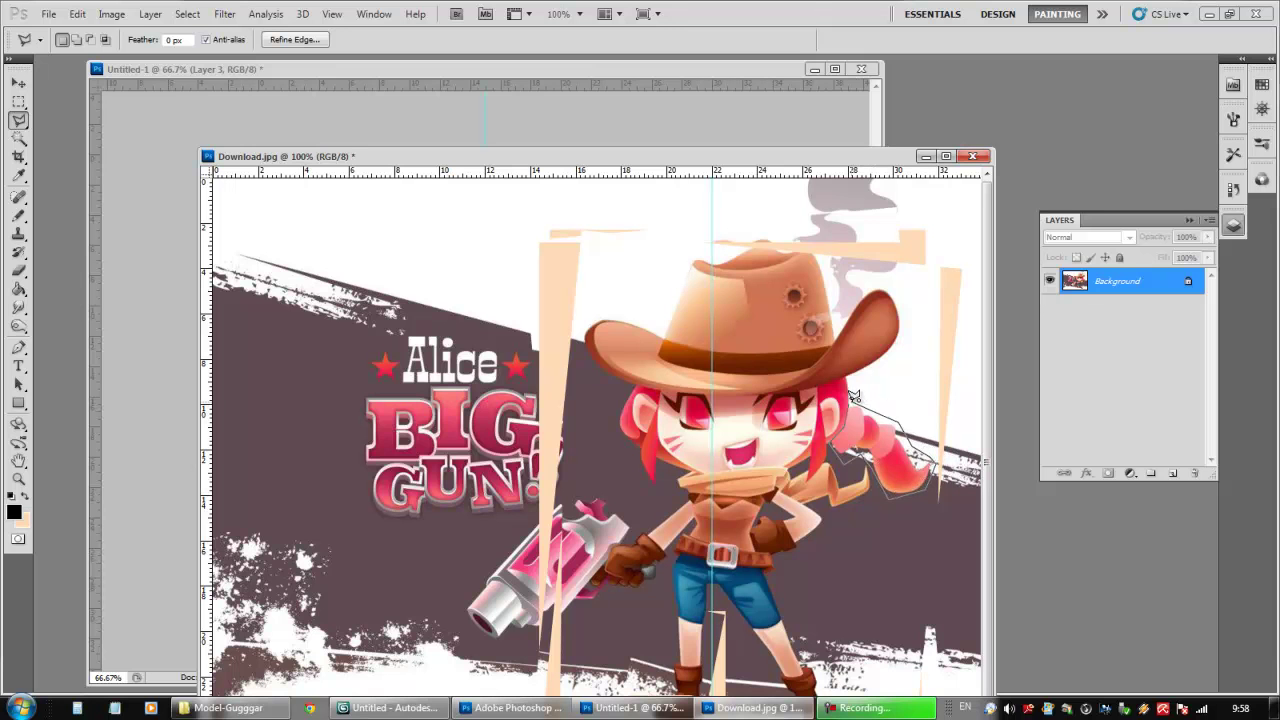
# - Paste the braid into Untitled-1, move it beside the figure's face and rotate it about 27°
pyautogui.click(555, 76)
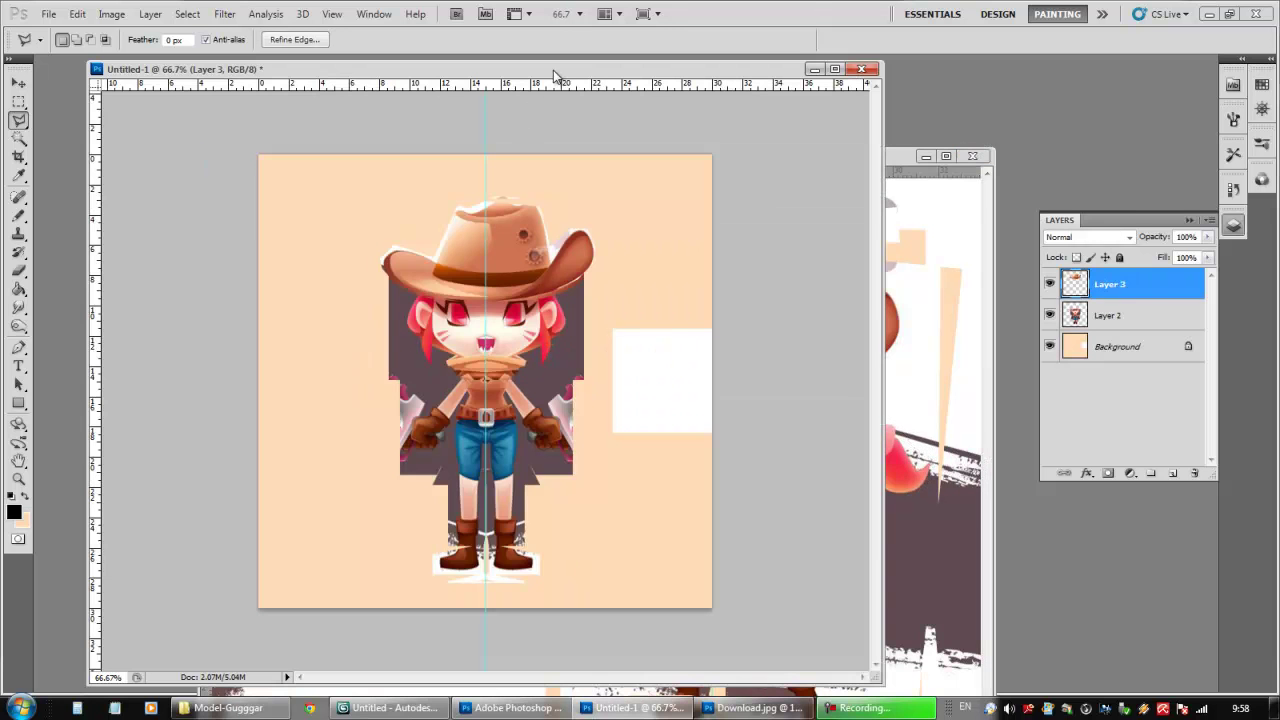
pyautogui.hotkey('ctrl', 'v')
pyautogui.press('v')
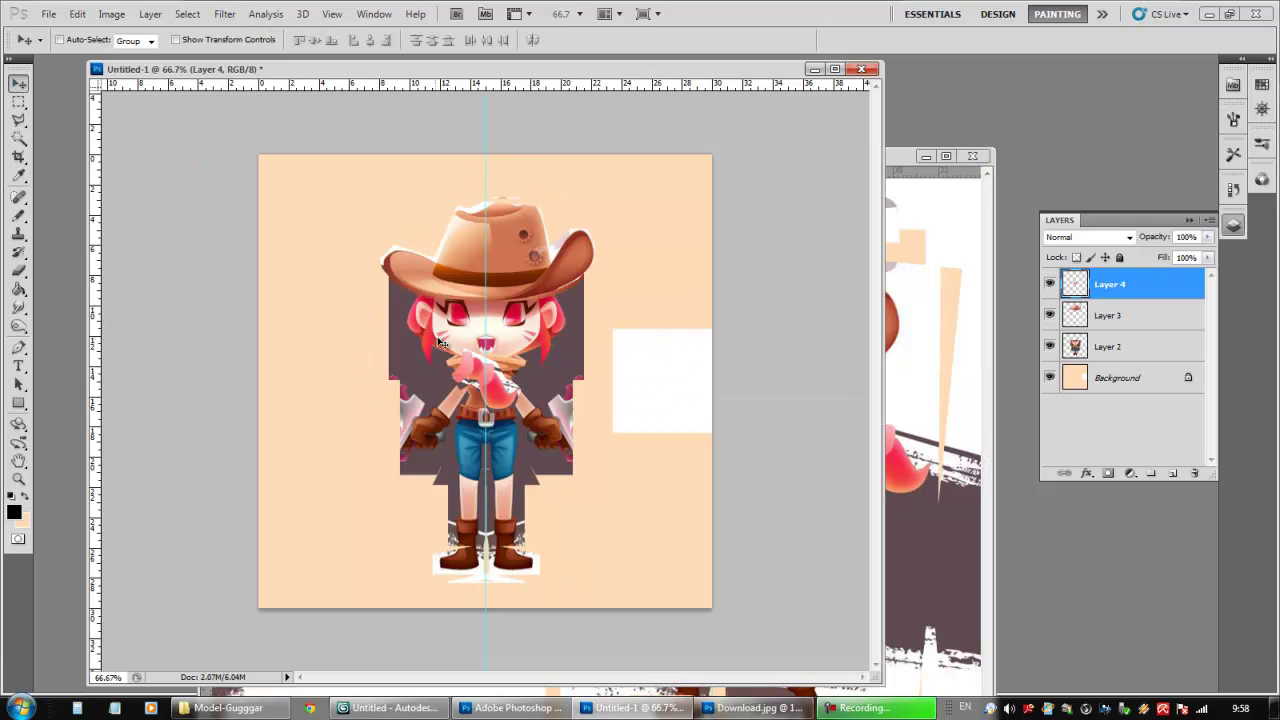
pyautogui.moveTo(530, 405); pyautogui.dragTo(566, 380)
pyautogui.hotkey('ctrl', 'r')
pyautogui.hotkey('ctrl', 't')
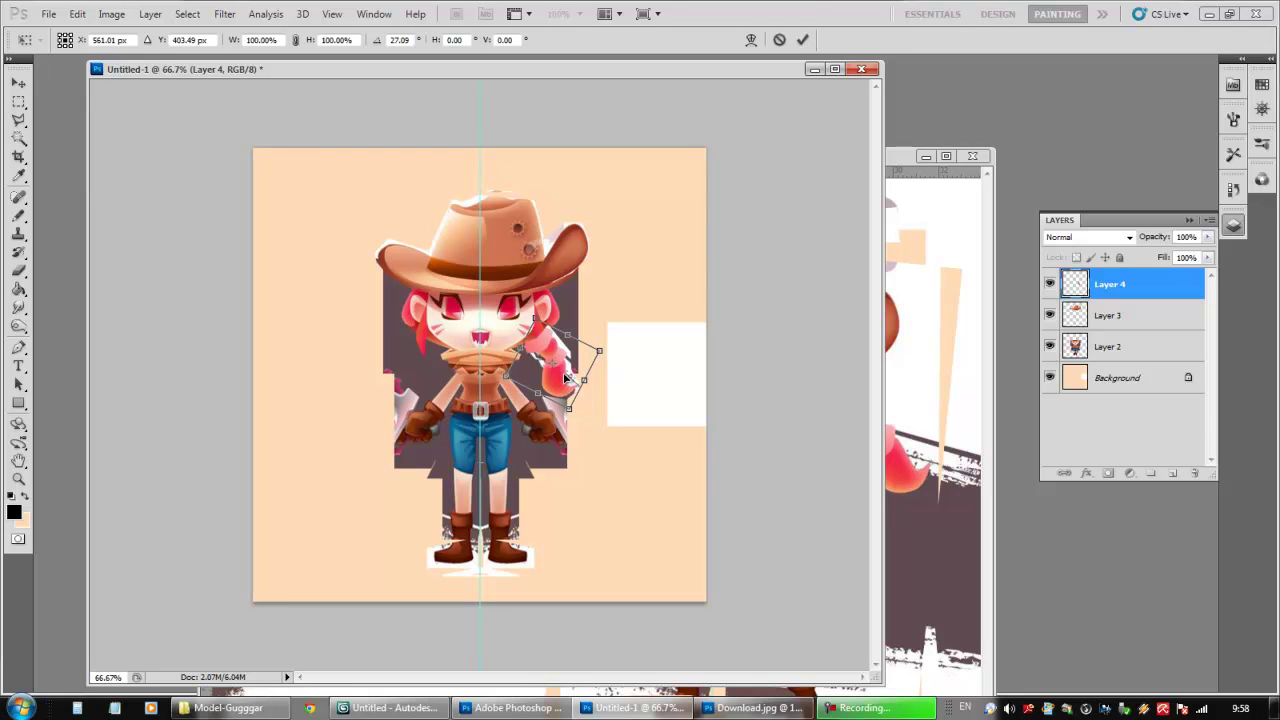
pyautogui.press('Return')
# - Move Layer 4 beneath Layer 2 and select the red hair lock in front of the braid on Layer 2 with the Magic Wand
pyautogui.click(18, 137)
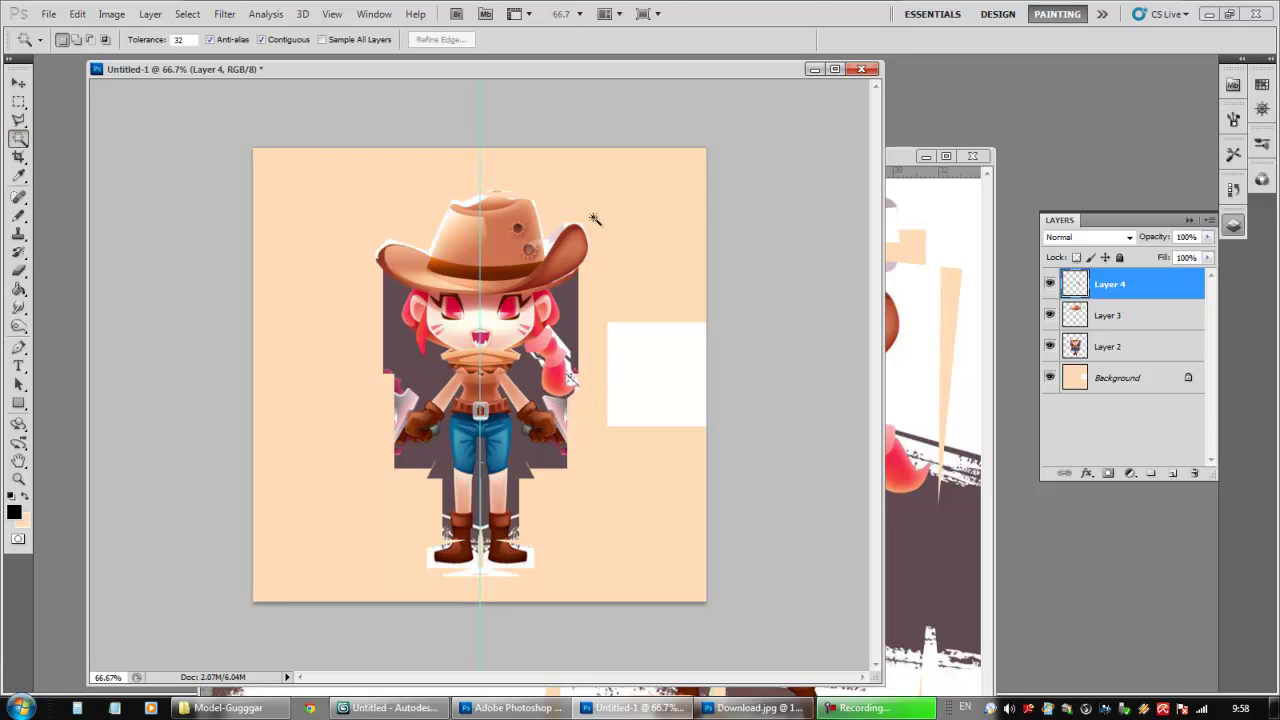
pyautogui.moveTo(1110, 312); pyautogui.dragTo(1117, 354)
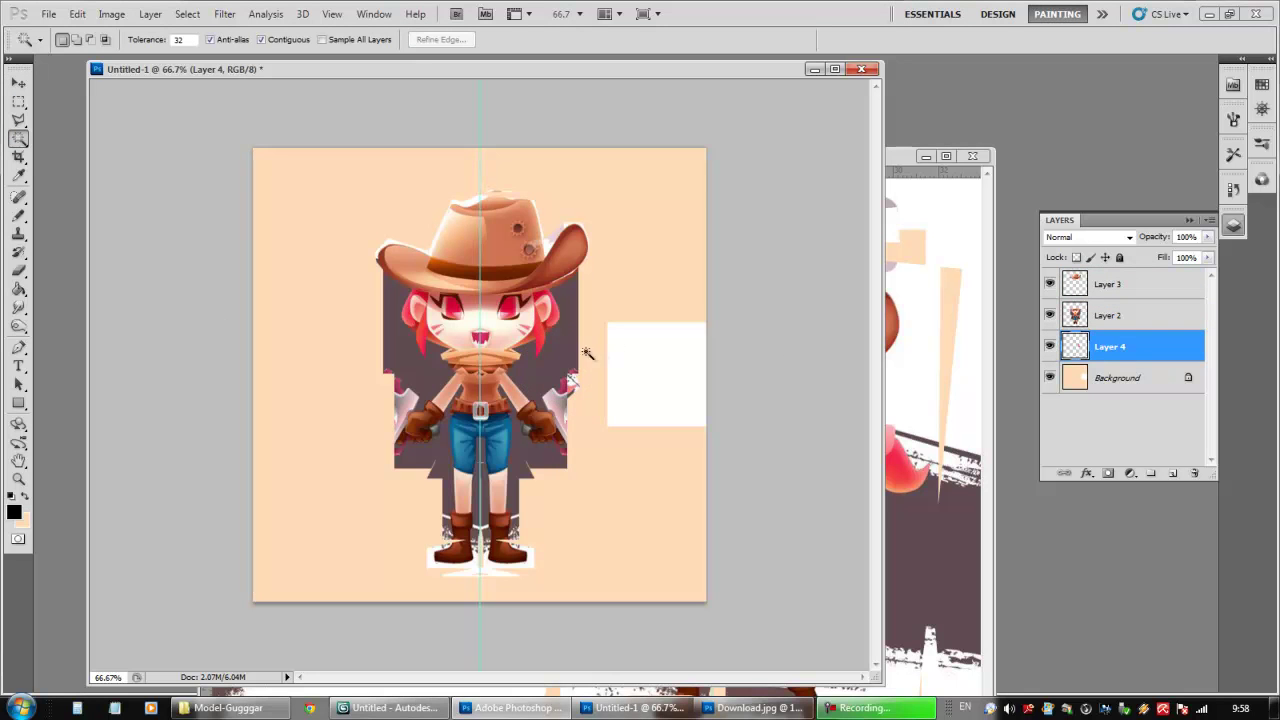
pyautogui.click(543, 343)
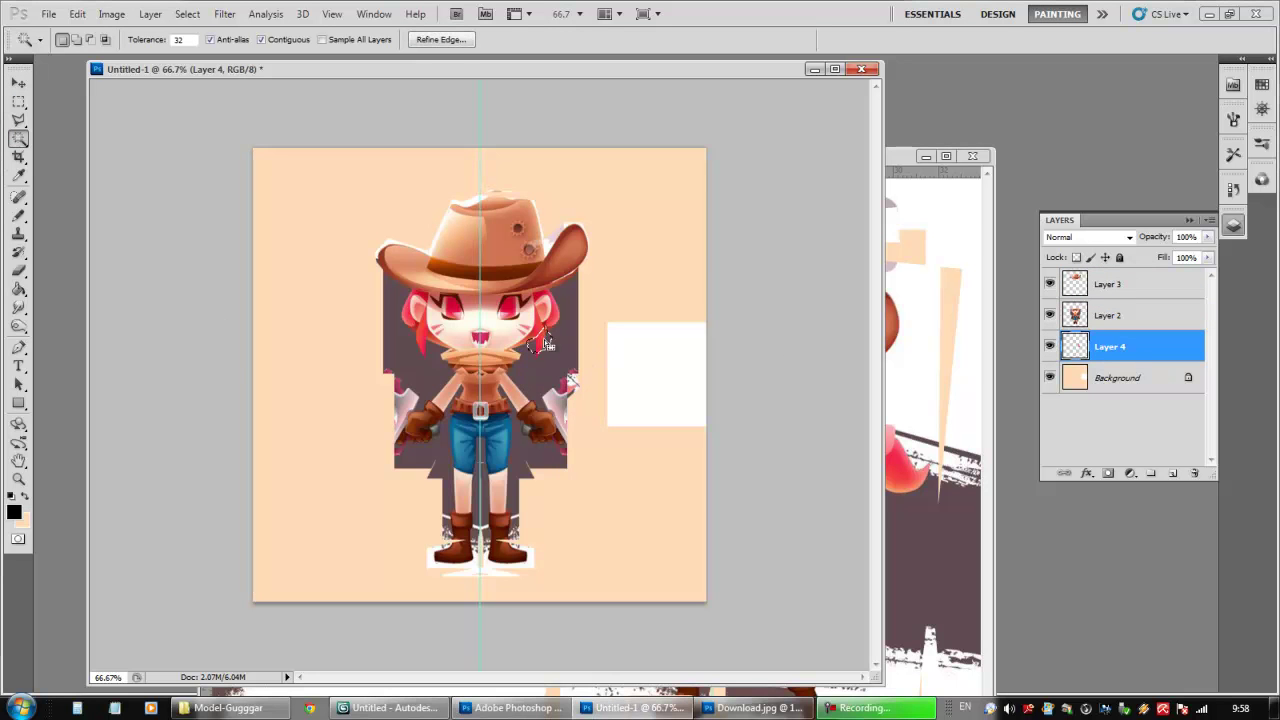
pyautogui.click(1119, 322)
pyautogui.click(540, 345)
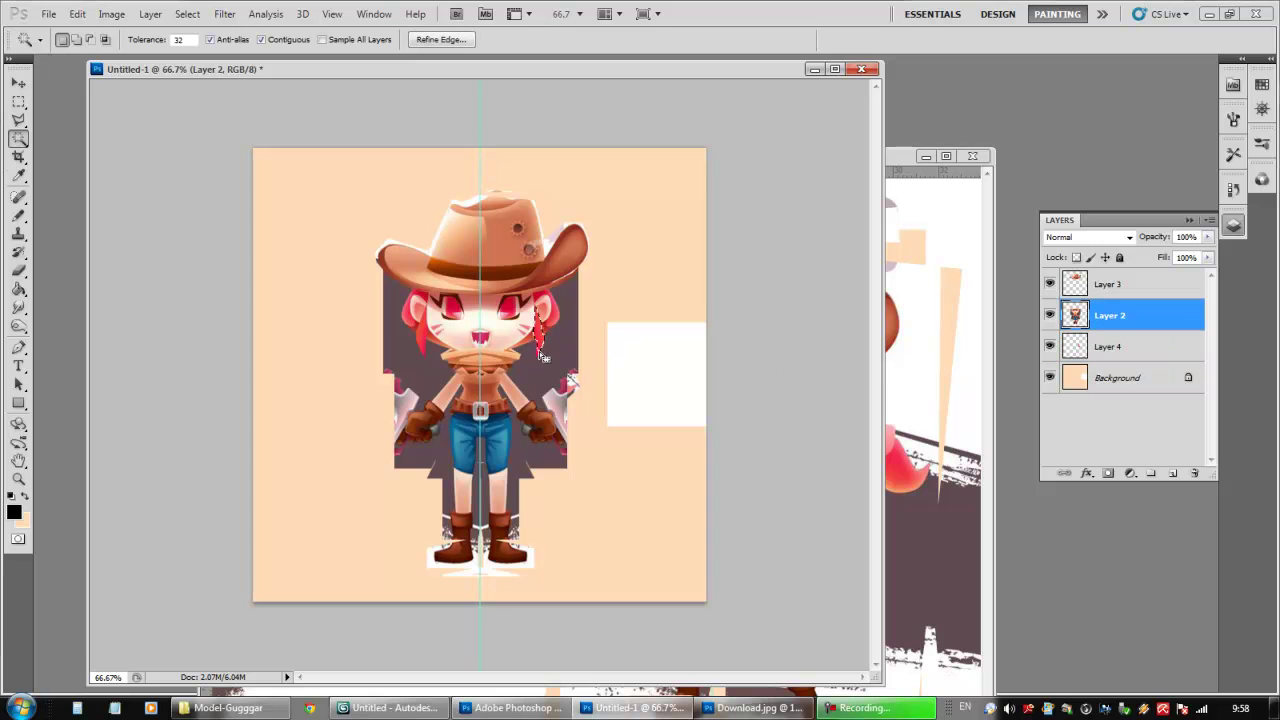
# - Move Layer 4 back above Layer 2, directly beneath Layer 3, keeping the hair lock selected
pyautogui.click(1131, 287)
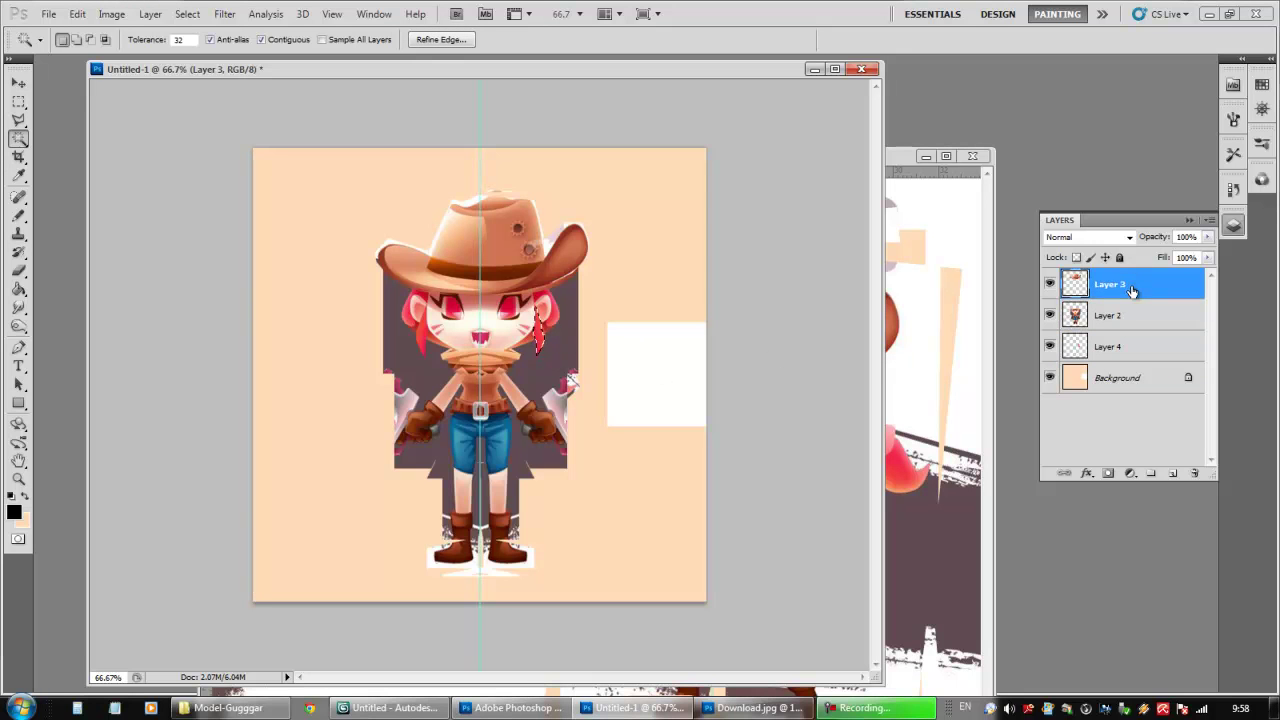
pyautogui.moveTo(1118, 322); pyautogui.dragTo(1108, 352)
pyautogui.click(1108, 350)
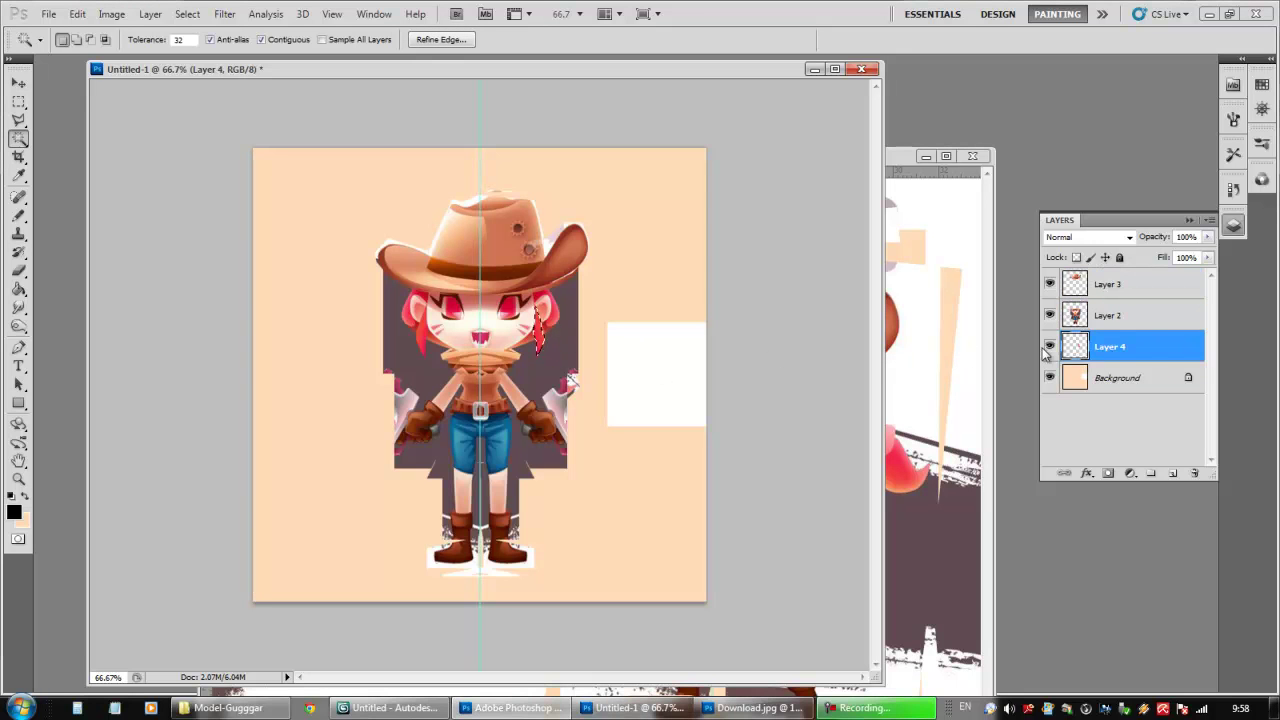
pyautogui.moveTo(1094, 348); pyautogui.dragTo(1095, 320)
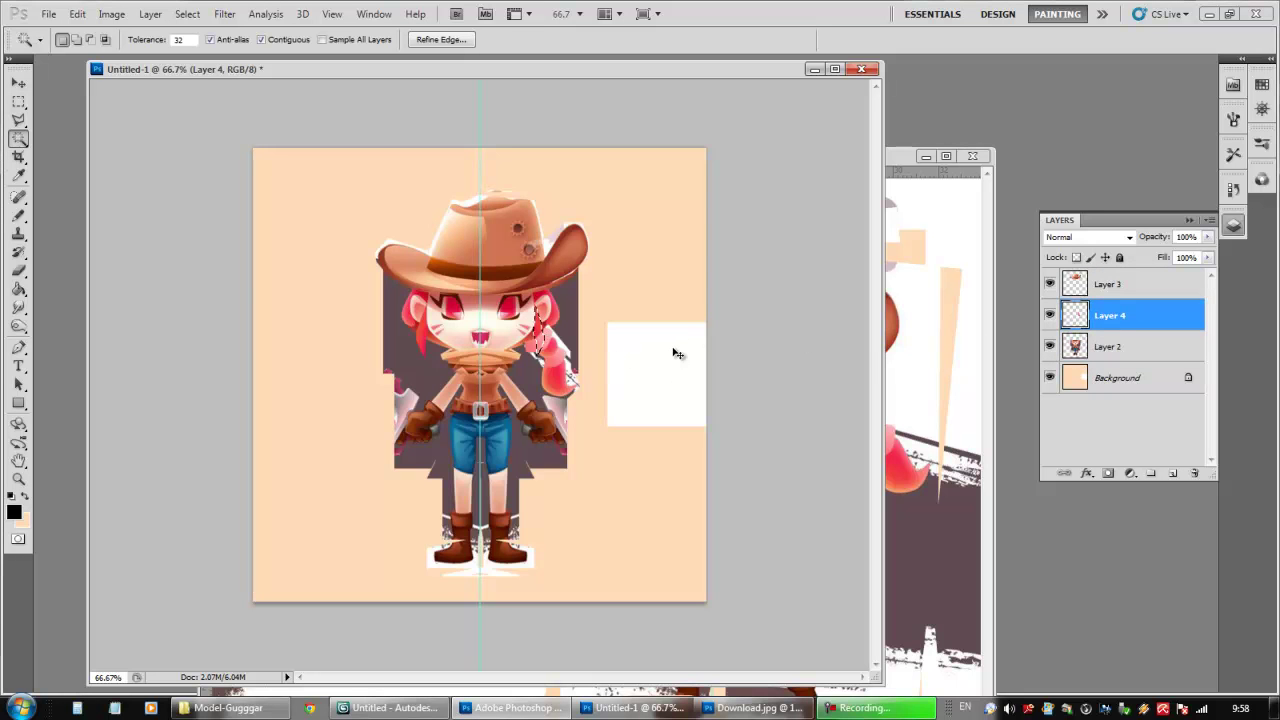
# - Clear the selection around the red hair lock in Untitled-1
pyautogui.hotkey('ctrl', 'd')
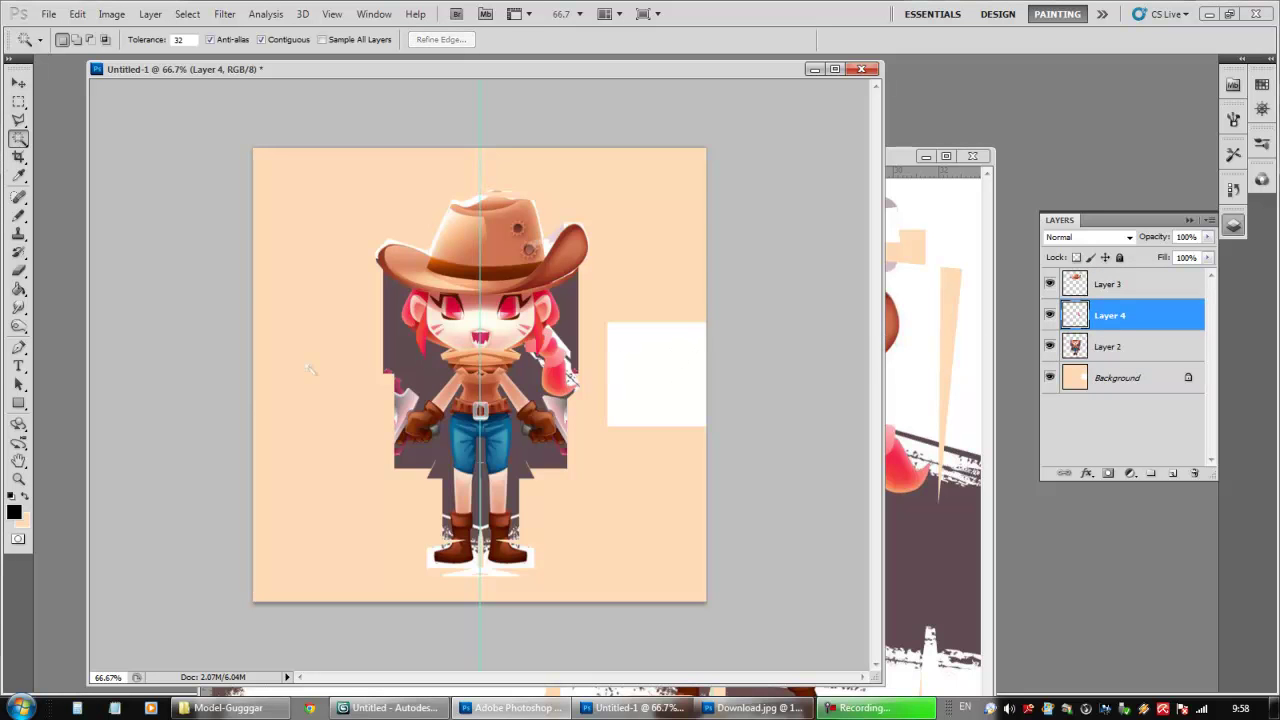
pyautogui.click(18, 478)
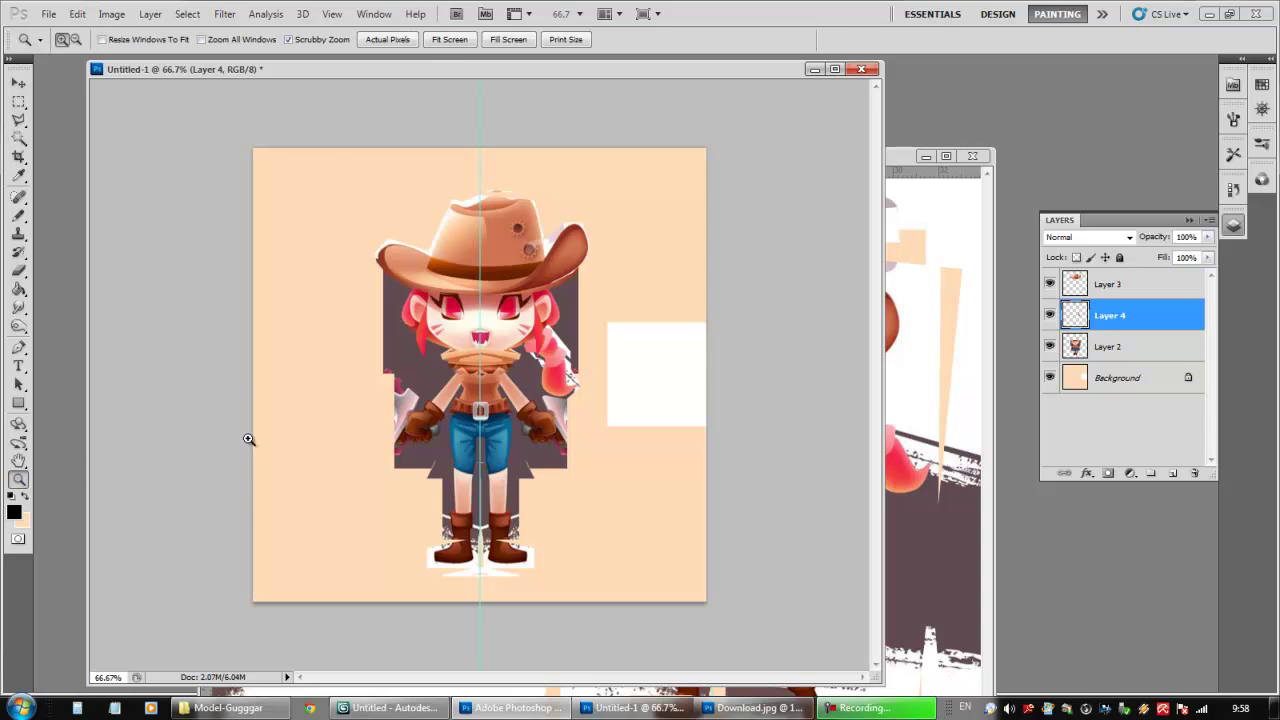
pyautogui.click(530, 356)
pyautogui.click(18, 120)
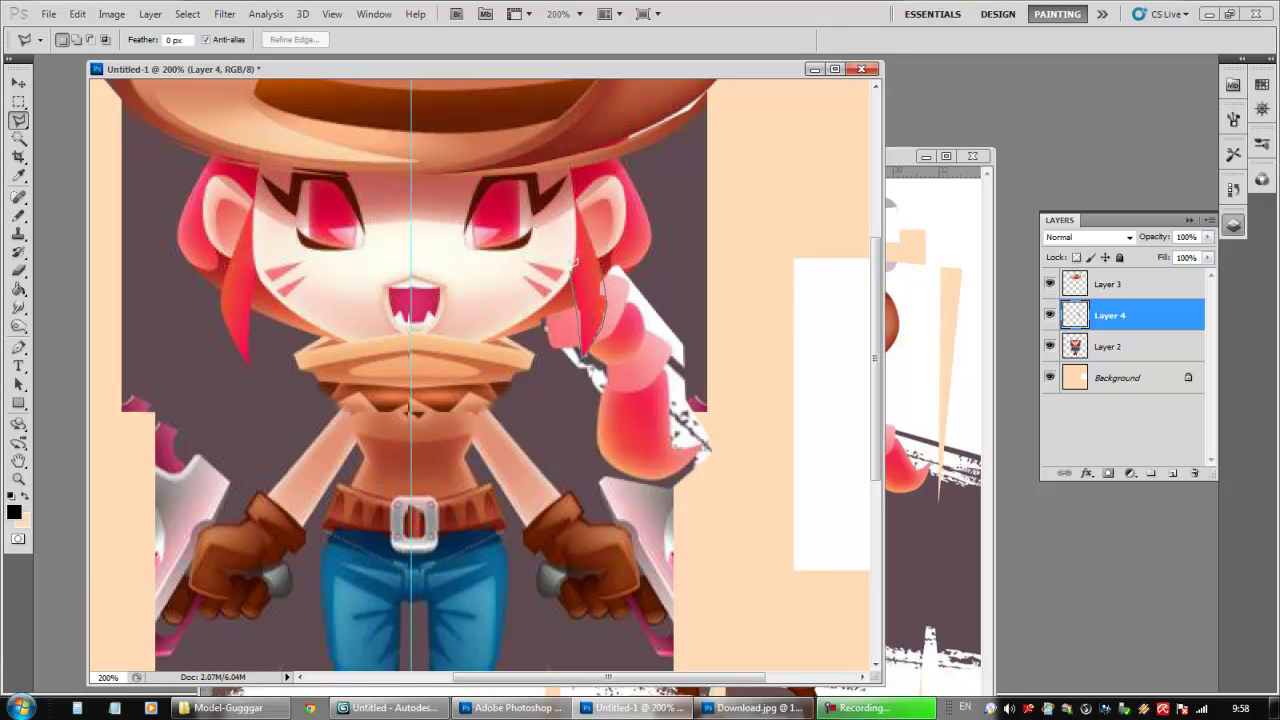
pyautogui.click(588, 250)
pyautogui.hotkey('ctrl', 'd')
pyautogui.click(18, 478)
pyautogui.keyDown('alt'); pyautogui.click(514, 366); pyautogui.keyUp('alt')
pyautogui.keyDown('alt'); pyautogui.click(462, 337); pyautogui.keyUp('alt')
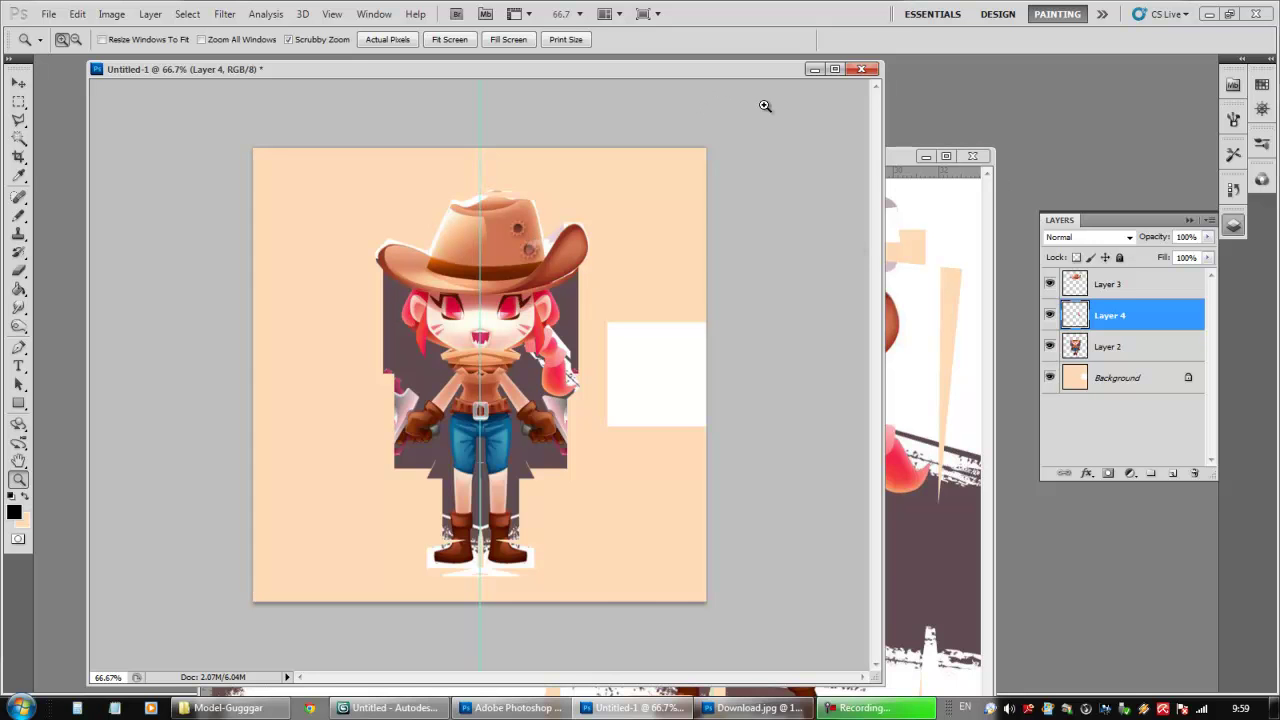
# - Move the Download.jpg window higher in the workspace and return to Untitled-1
pyautogui.click(900, 165)
pyautogui.moveTo(840, 153); pyautogui.dragTo(865, 110)
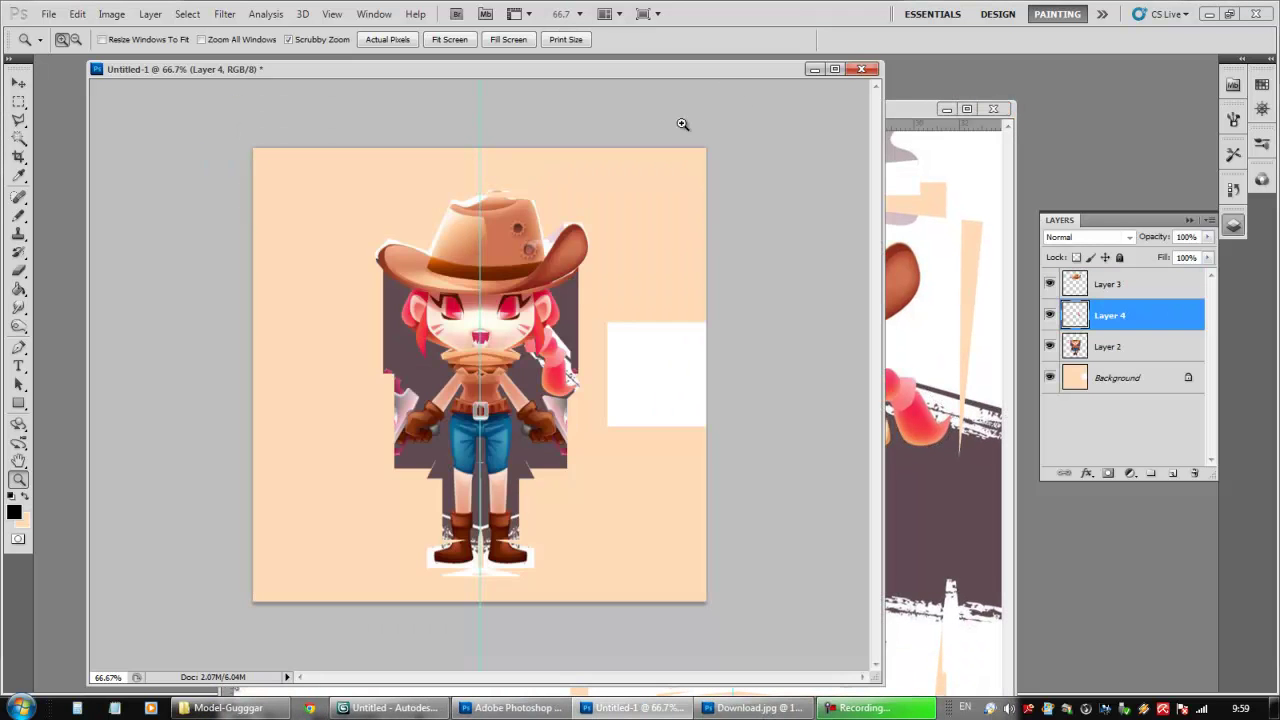
pyautogui.click(685, 85)
pyautogui.moveTo(916, 112); pyautogui.dragTo(916, 100)
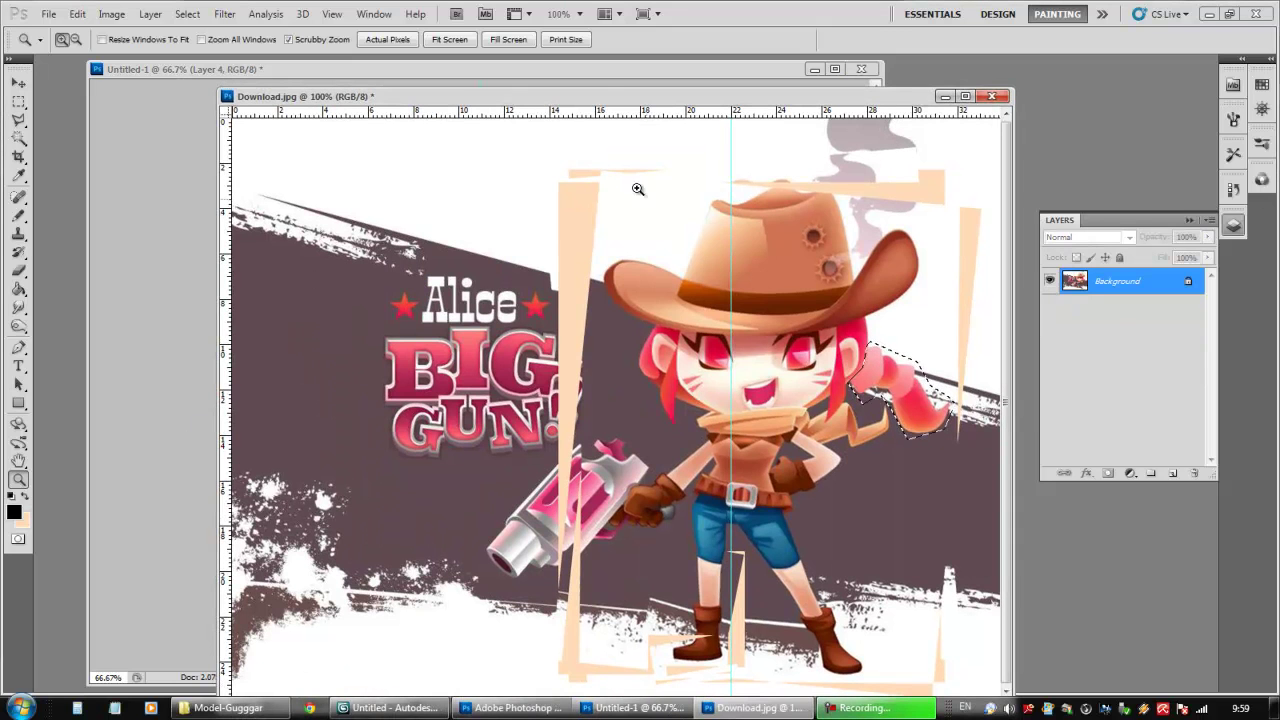
pyautogui.click(604, 82)
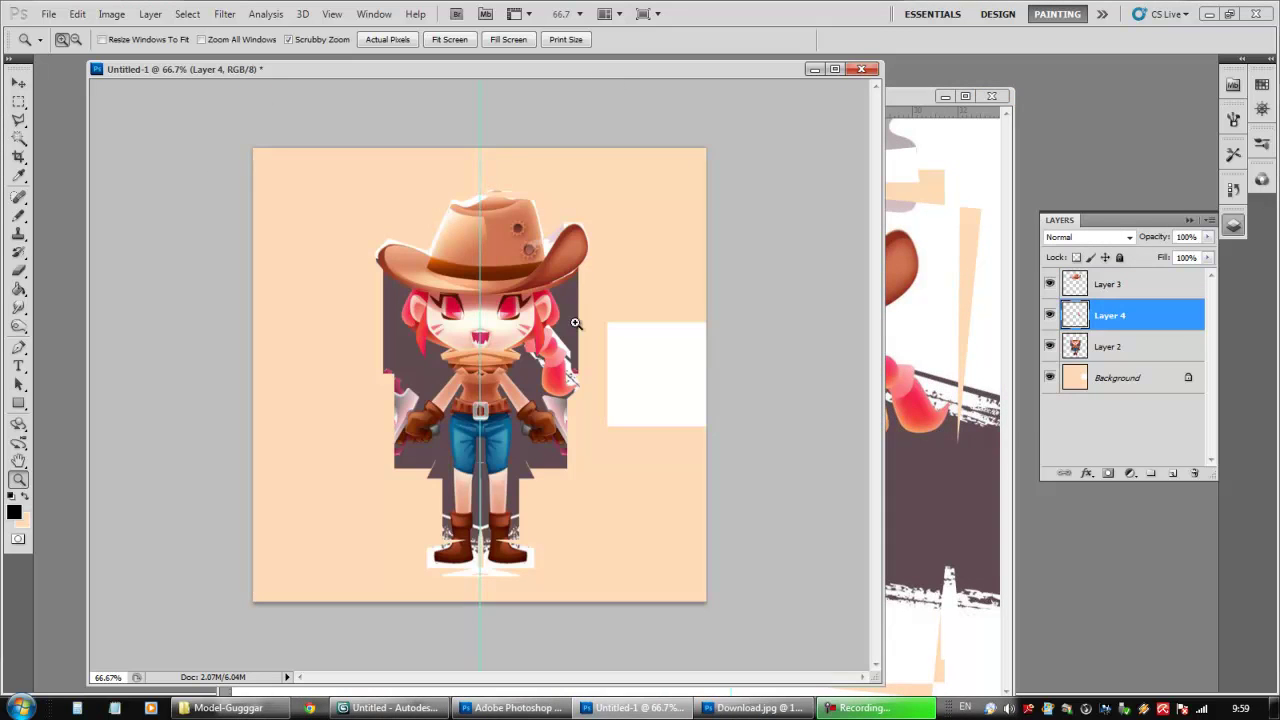
# - Outline the whole character, including hat and braid, in Download.jpg with the Polygonal Lasso and copy it
pyautogui.click(901, 103)
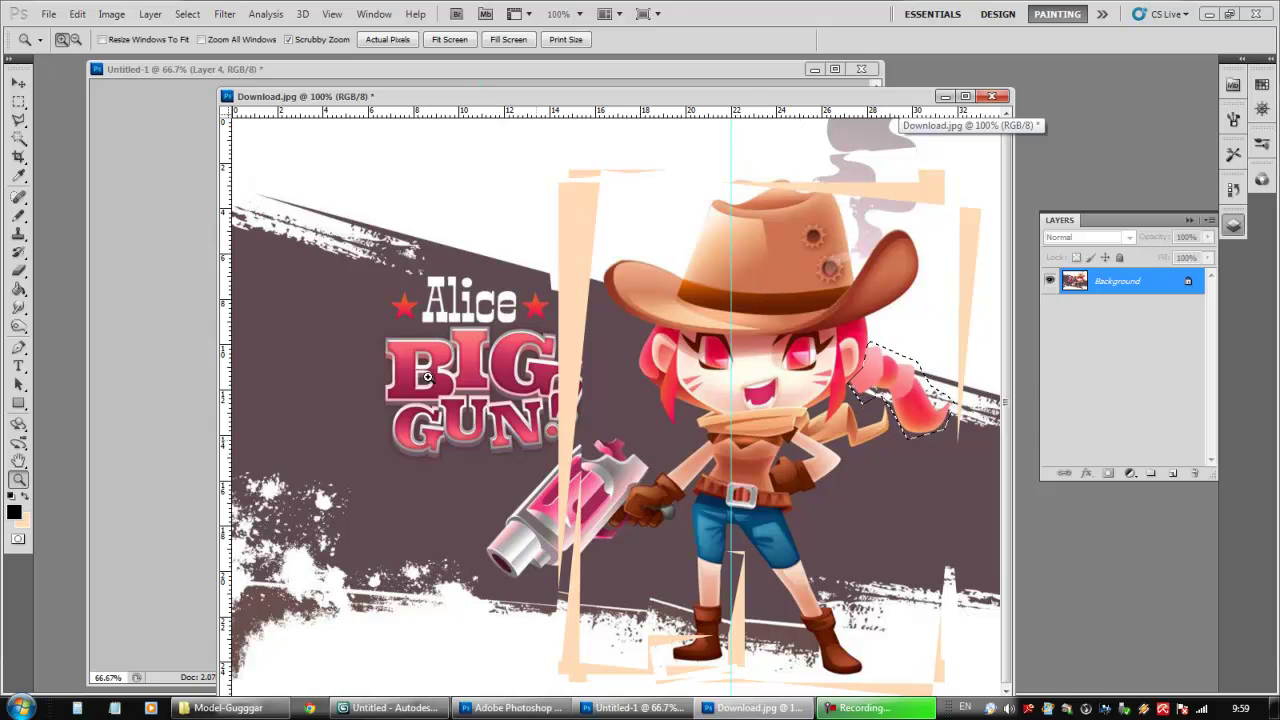
pyautogui.press('l')
pyautogui.moveTo(690, 187)
pyautogui.mouseDown()
pyautogui.moveTo(593, 260)
pyautogui.moveTo(606, 405)
pyautogui.moveTo(616, 392)
pyautogui.moveTo(655, 442)
pyautogui.moveTo(602, 500)
pyautogui.moveTo(612, 563)
pyautogui.moveTo(680, 555)
pyautogui.moveTo(676, 622)
pyautogui.moveTo(650, 638)
pyautogui.moveTo(658, 655)
pyautogui.moveTo(808, 670)
pyautogui.moveTo(790, 648)
pyautogui.moveTo(834, 676)
pyautogui.moveTo(884, 681)
pyautogui.moveTo(915, 549)
pyautogui.moveTo(885, 470)
pyautogui.moveTo(876, 604)
pyautogui.moveTo(817, 523)
pyautogui.moveTo(821, 498)
pyautogui.moveTo(869, 452)
pyautogui.moveTo(945, 449)
pyautogui.moveTo(971, 404)
pyautogui.moveTo(964, 382)
pyautogui.moveTo(889, 333)
pyautogui.moveTo(892, 312)
pyautogui.moveTo(937, 291)
pyautogui.moveTo(930, 214)
pyautogui.moveTo(862, 198)
pyautogui.moveTo(815, 159)
pyautogui.moveTo(717, 188)
pyautogui.mouseUp()
pyautogui.hotkey('ctrl', 'c')
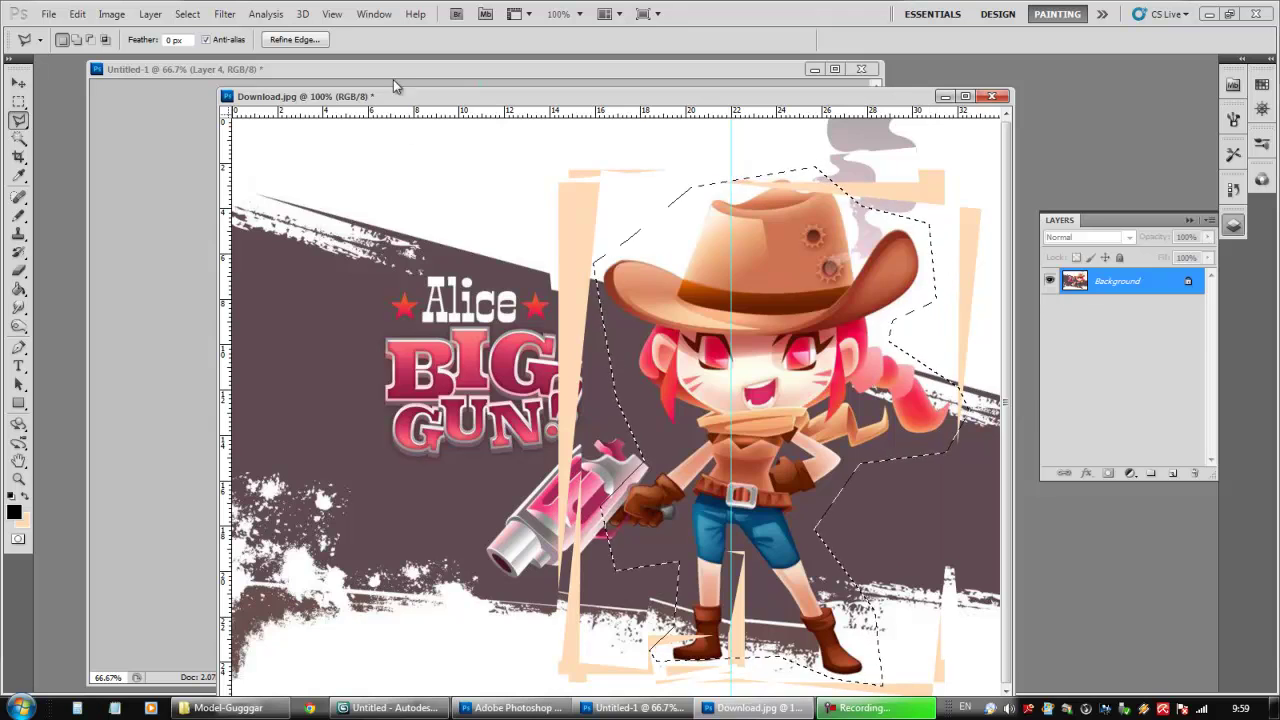
# - Paste the character into Untitled-1, scale it to about 42.6% and place it beside the large figure's legs, below the white rectangle
pyautogui.hotkey('ctrl', 'Tab')
pyautogui.hotkey('ctrl', 'v')
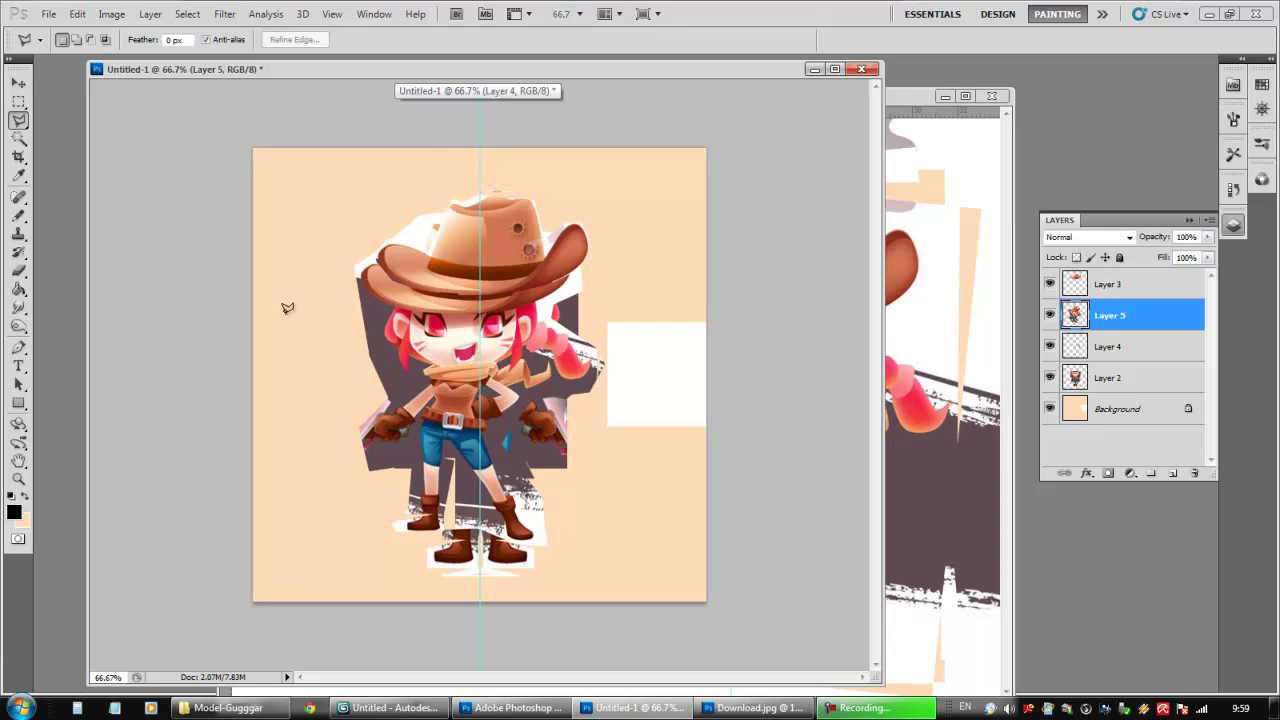
pyautogui.hotkey('ctrl', 't')
pyautogui.moveTo(604, 203); pyautogui.dragTo(472, 381)
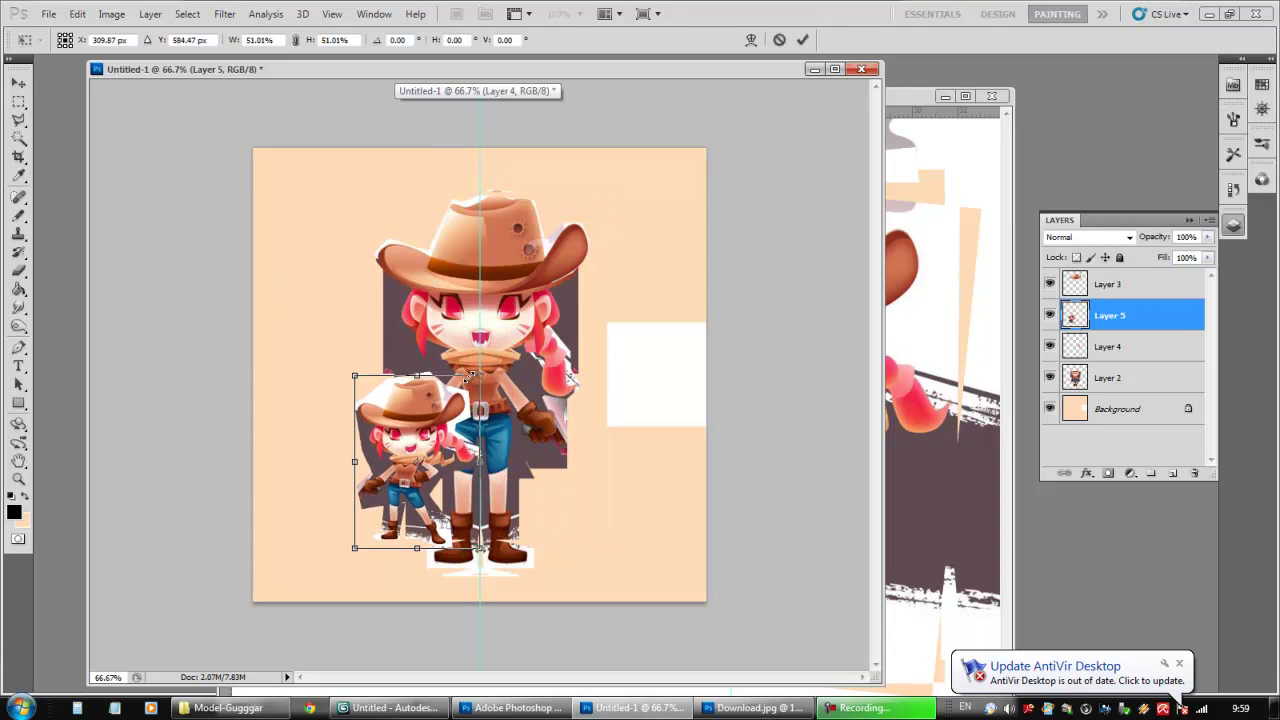
pyautogui.moveTo(445, 448); pyautogui.dragTo(653, 483)
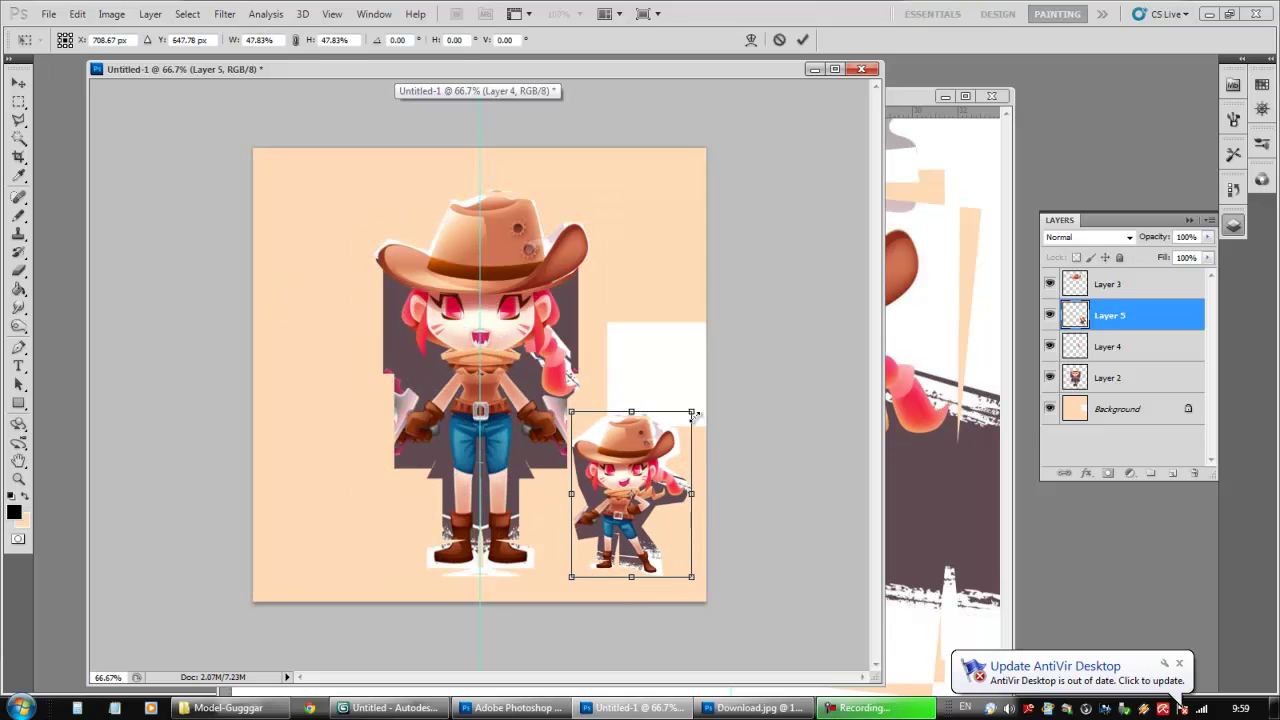
pyautogui.moveTo(691, 411); pyautogui.dragTo(680, 431)
pyautogui.moveTo(636, 477); pyautogui.dragTo(643, 477)
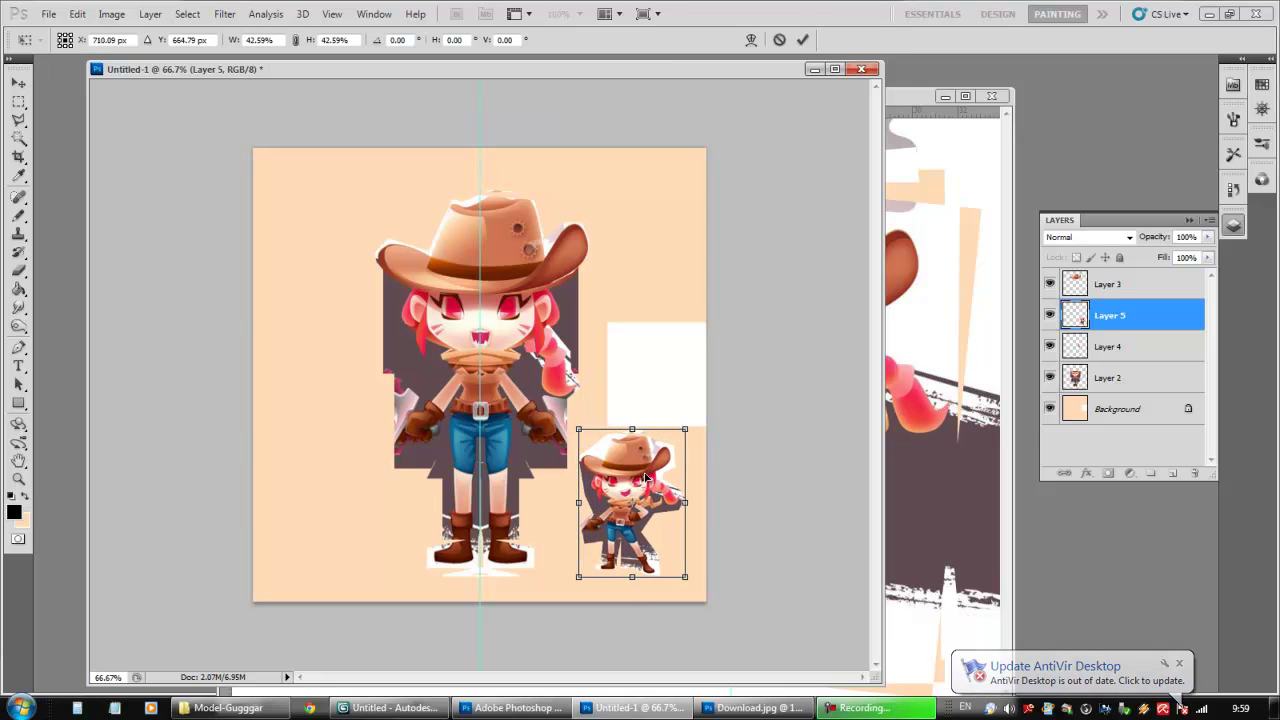
pyautogui.press('Return')
# - Close Download.jpg without saving its changes
pyautogui.press('l')
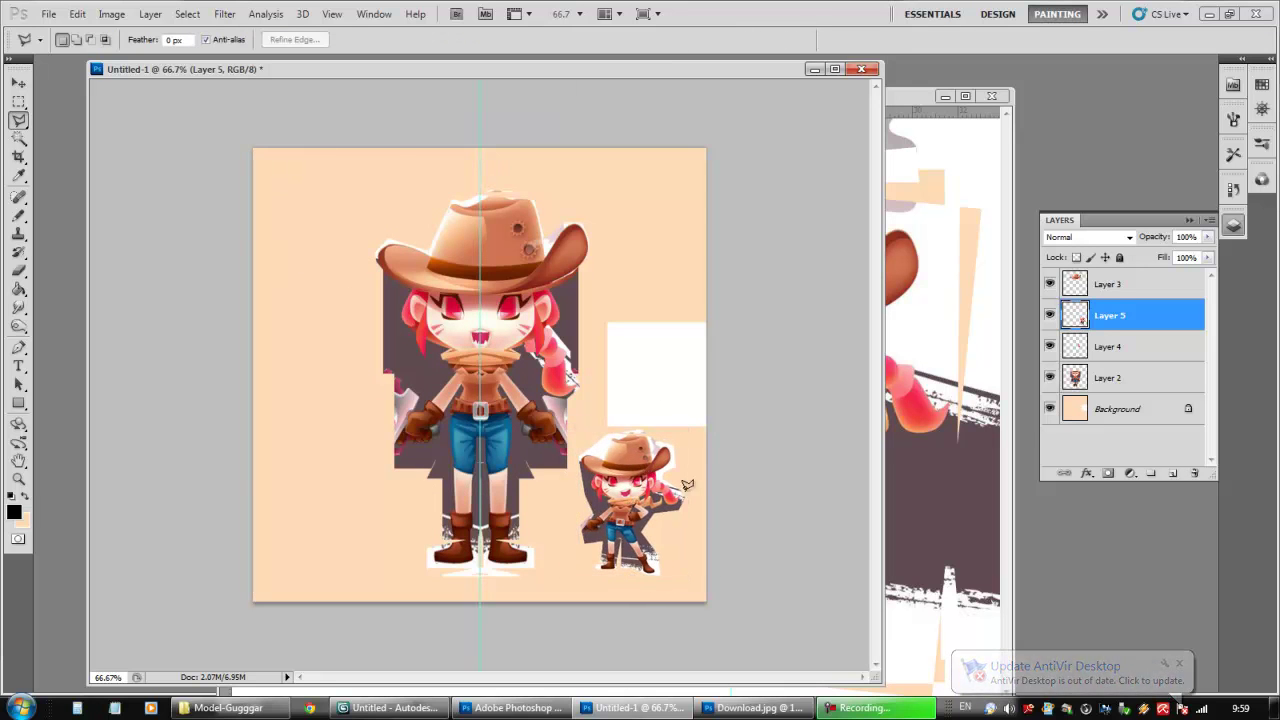
pyautogui.click(988, 114)
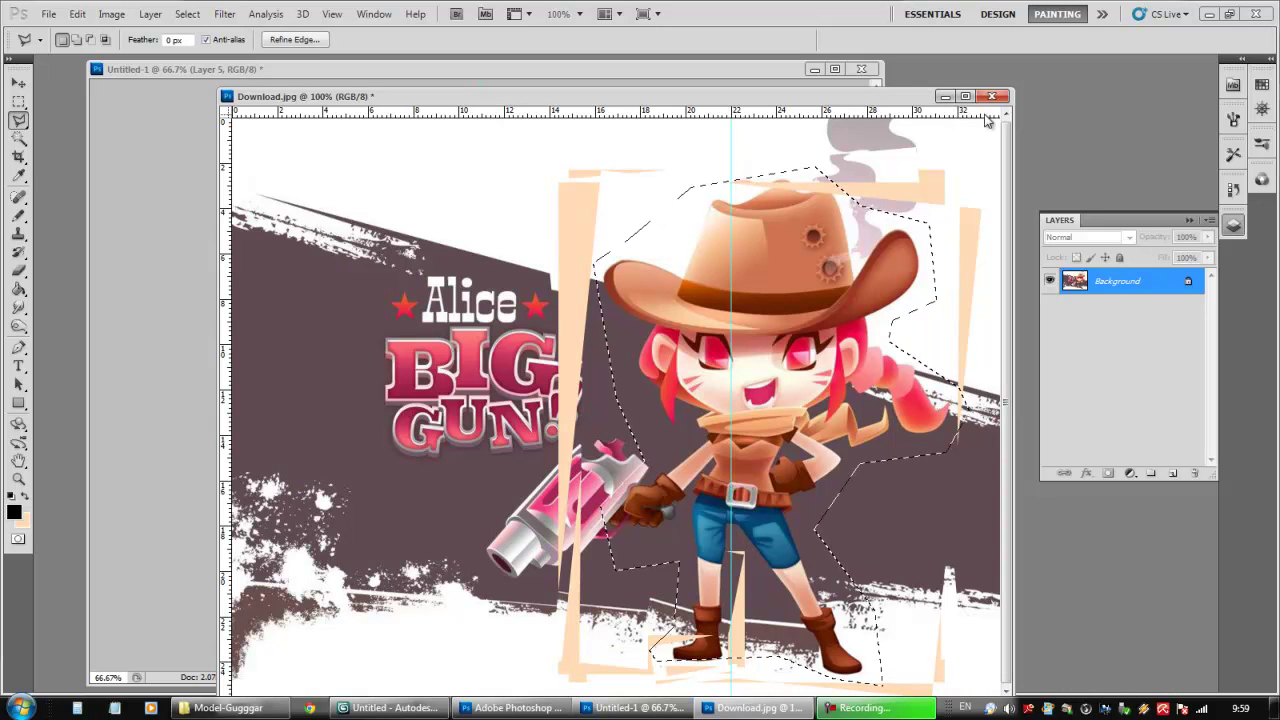
pyautogui.click(991, 96)
pyautogui.click(646, 271)
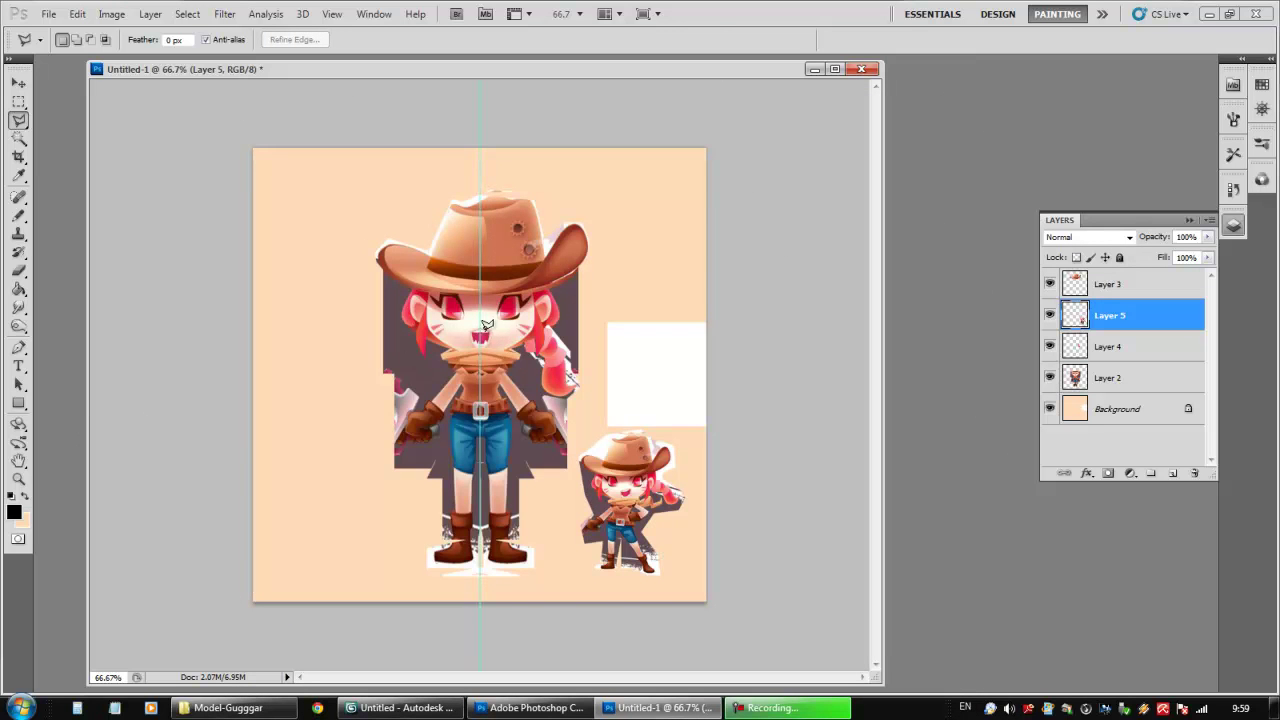
# - Merge all visible layers of Untitled-1 into the Background
pyautogui.click(20, 478)
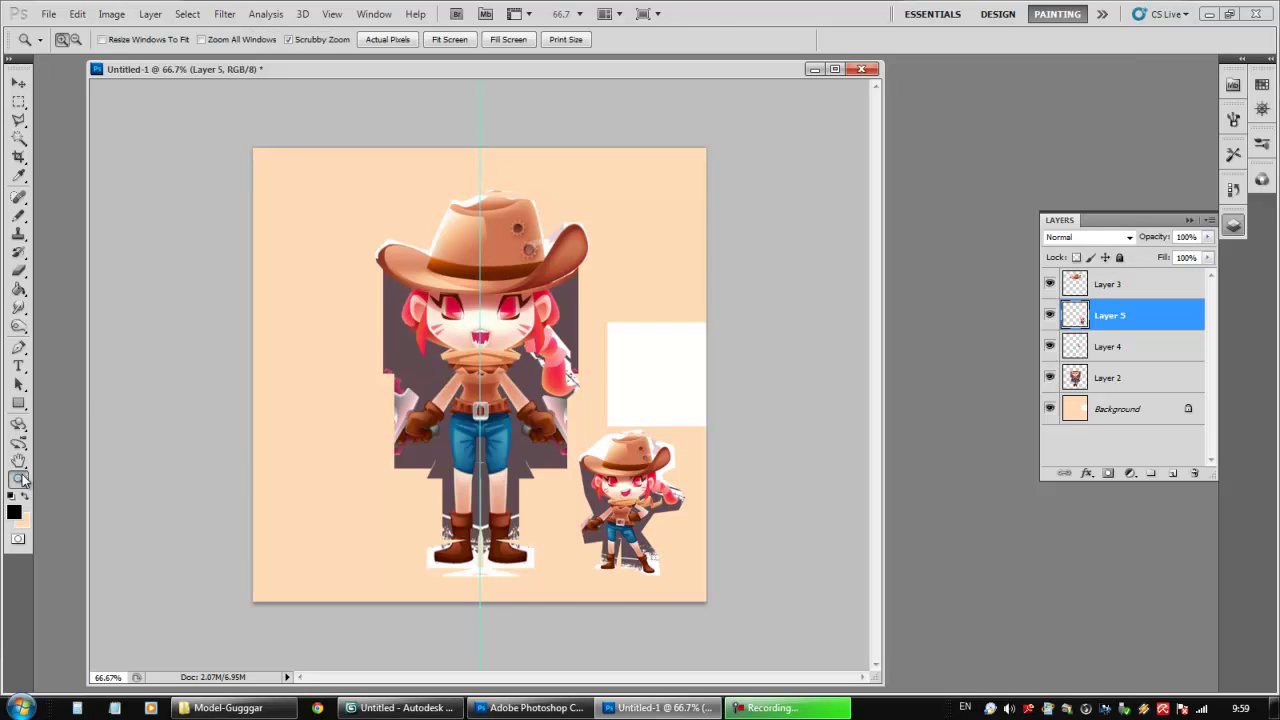
pyautogui.moveTo(526, 389); pyautogui.dragTo(762, 663)
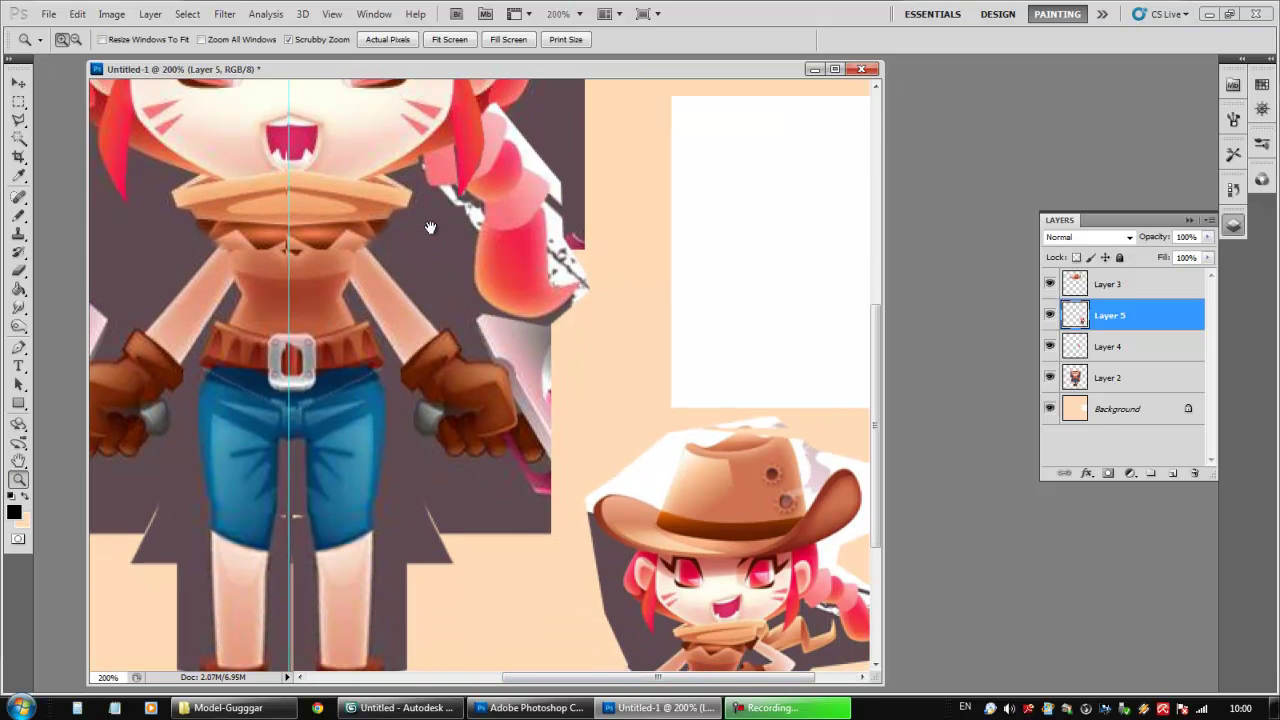
pyautogui.moveTo(430, 227); pyautogui.dragTo(530, 387)
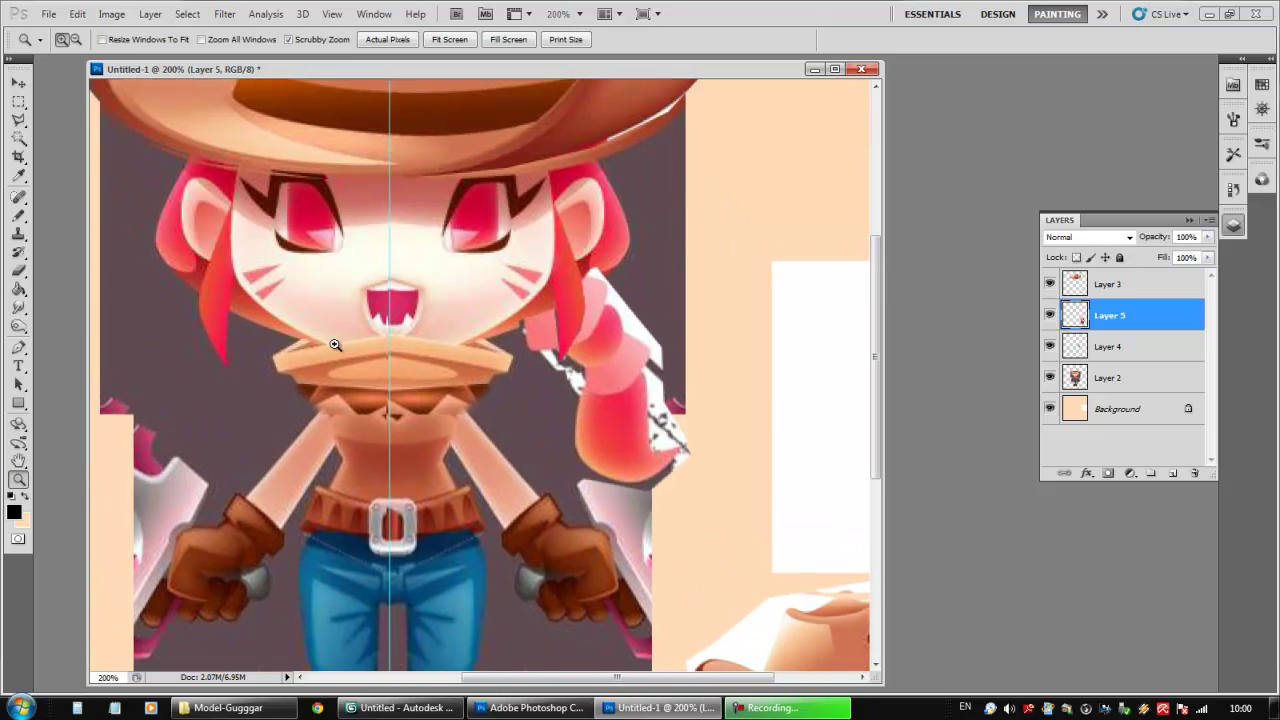
pyautogui.keyDown('alt'); pyautogui.click(363, 303); pyautogui.keyUp('alt')
pyautogui.keyDown('alt'); pyautogui.click(574, 457); pyautogui.keyUp('alt')
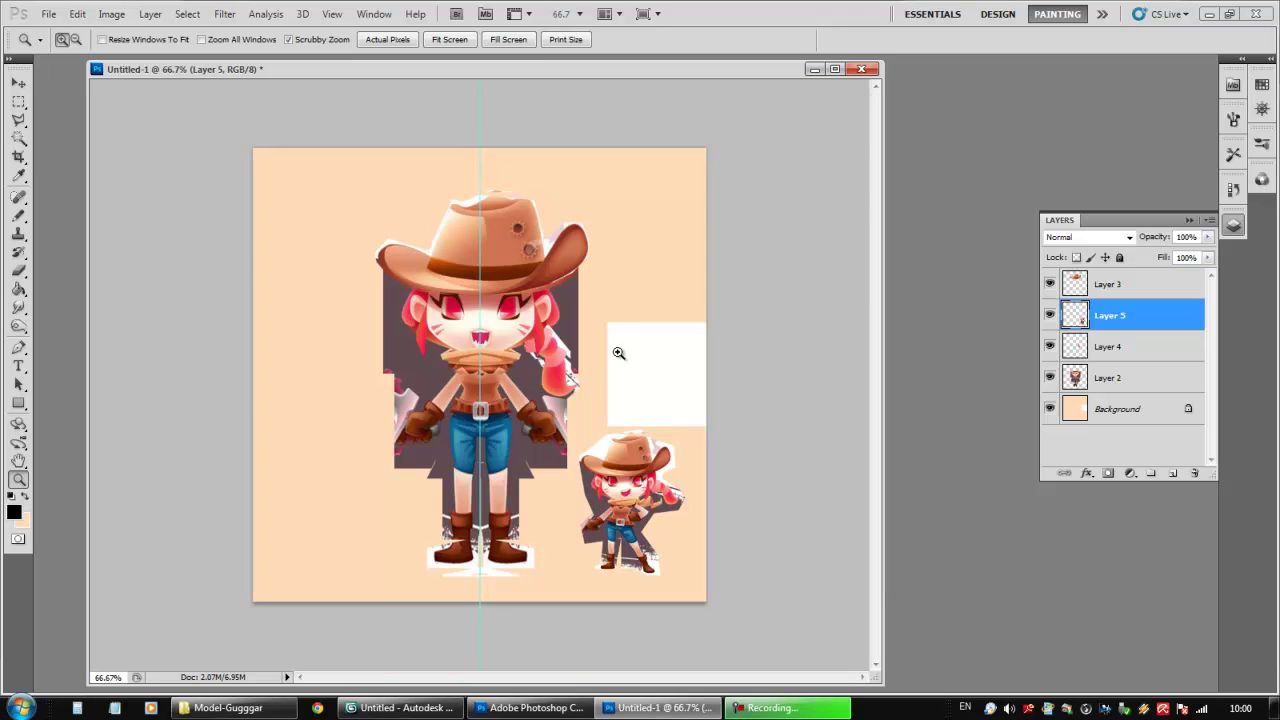
pyautogui.click(1088, 288)
pyautogui.hotkey('ctrl', 'shift', 'e')
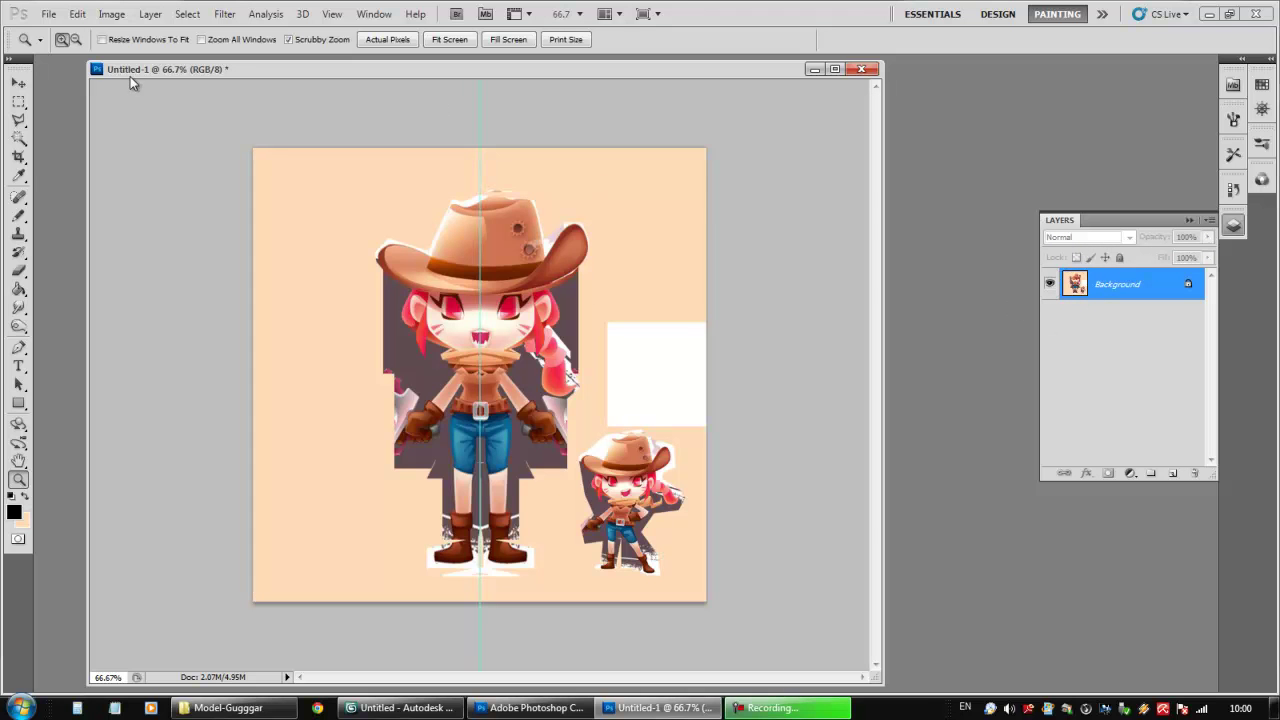
# - Check the pixel dimensions and resolution of Untitled-1 in Image Size, keeping the values as they are
pyautogui.moveTo(145, 72); pyautogui.dragTo(188, 94)
pyautogui.rightClick(188, 94)
pyautogui.click(263, 130)
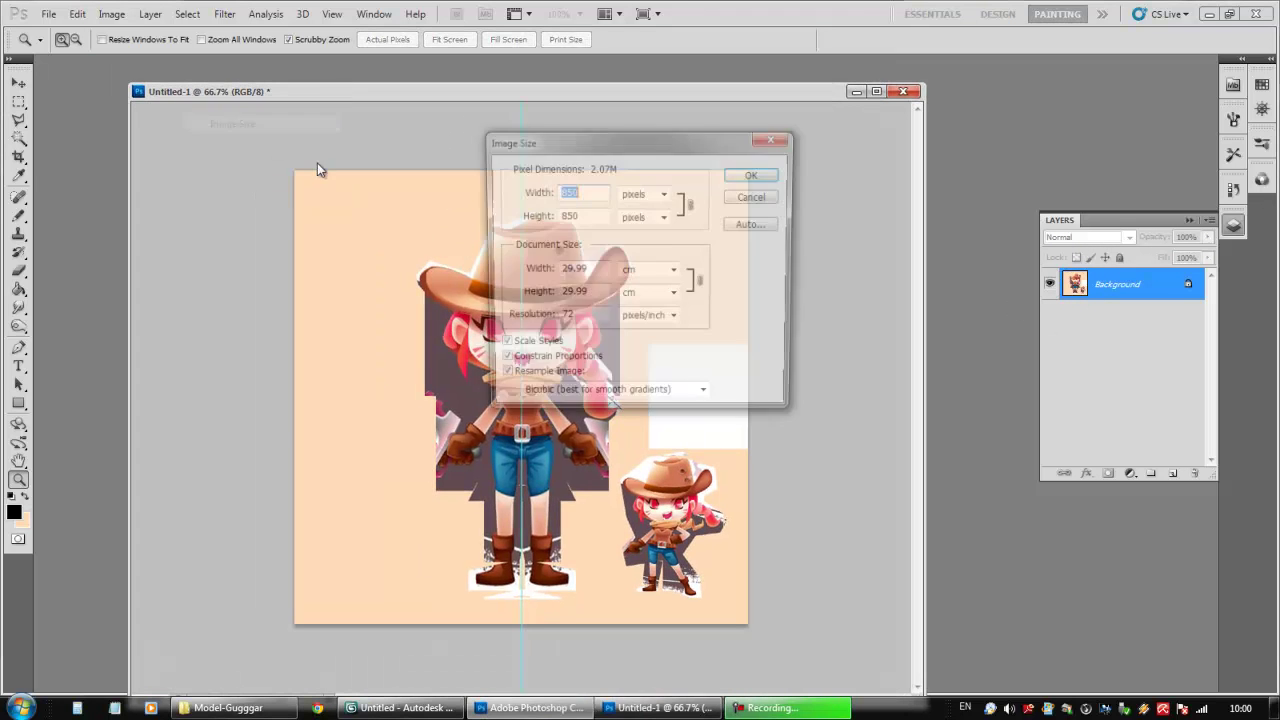
pyautogui.doubleClick(566, 215)
pyautogui.hotkey('shift', 'Tab')
pyautogui.doubleClick(579, 218)
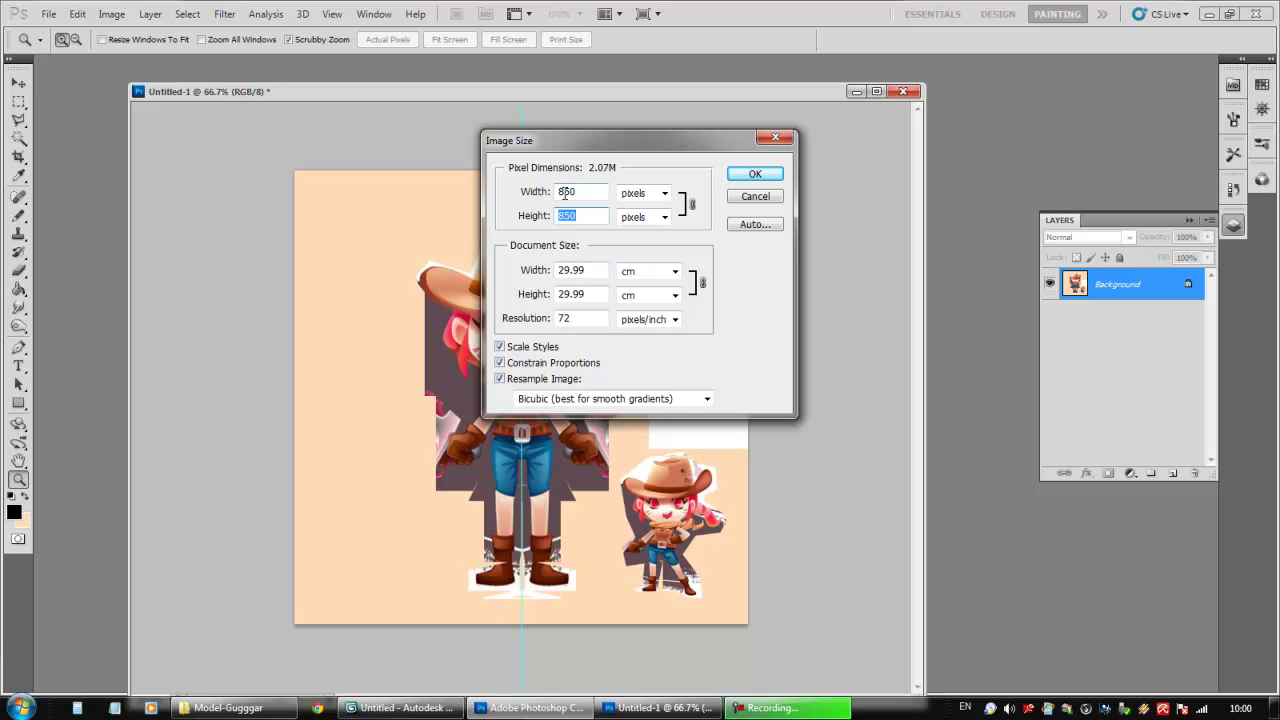
pyautogui.doubleClick(563, 320)
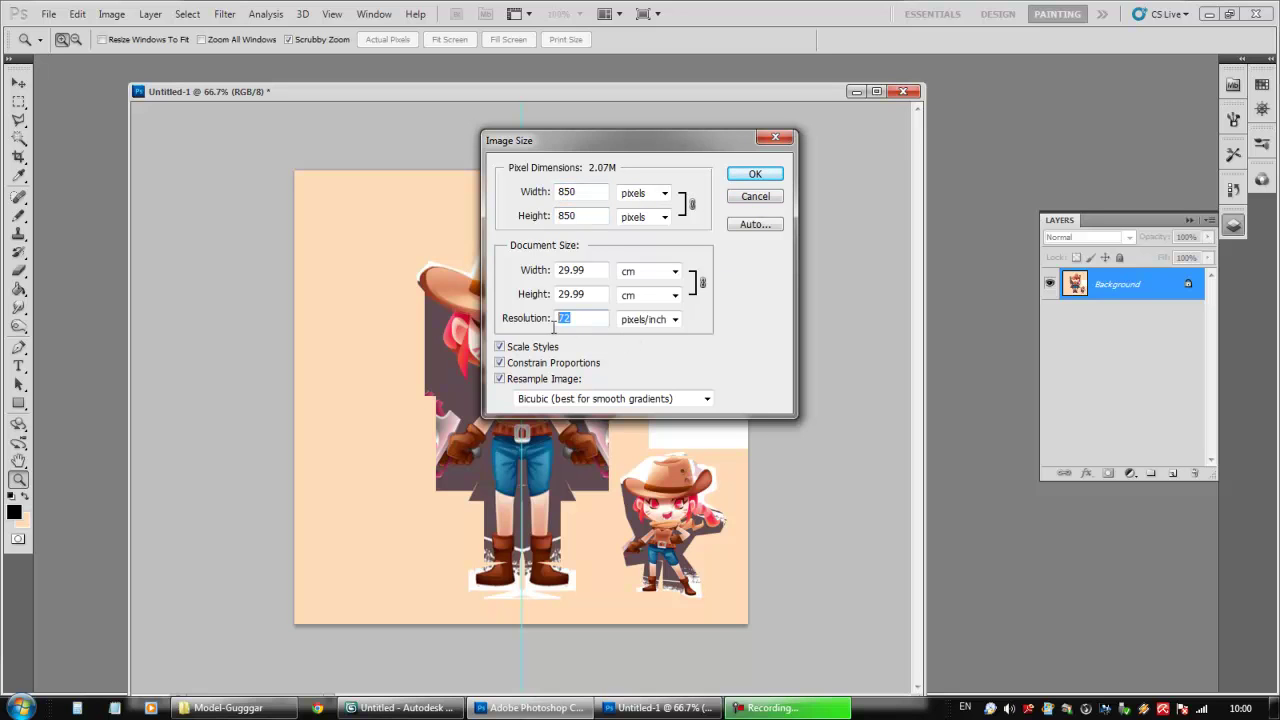
pyautogui.click(599, 193)
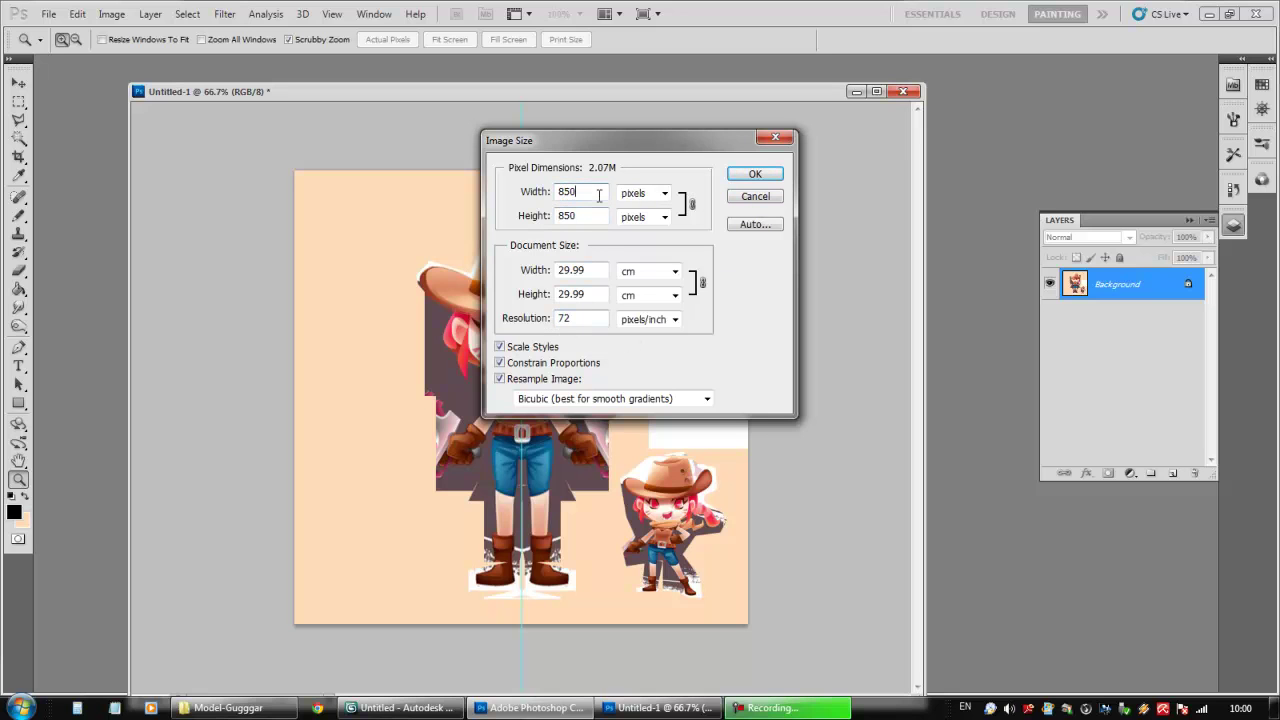
pyautogui.click(755, 176)
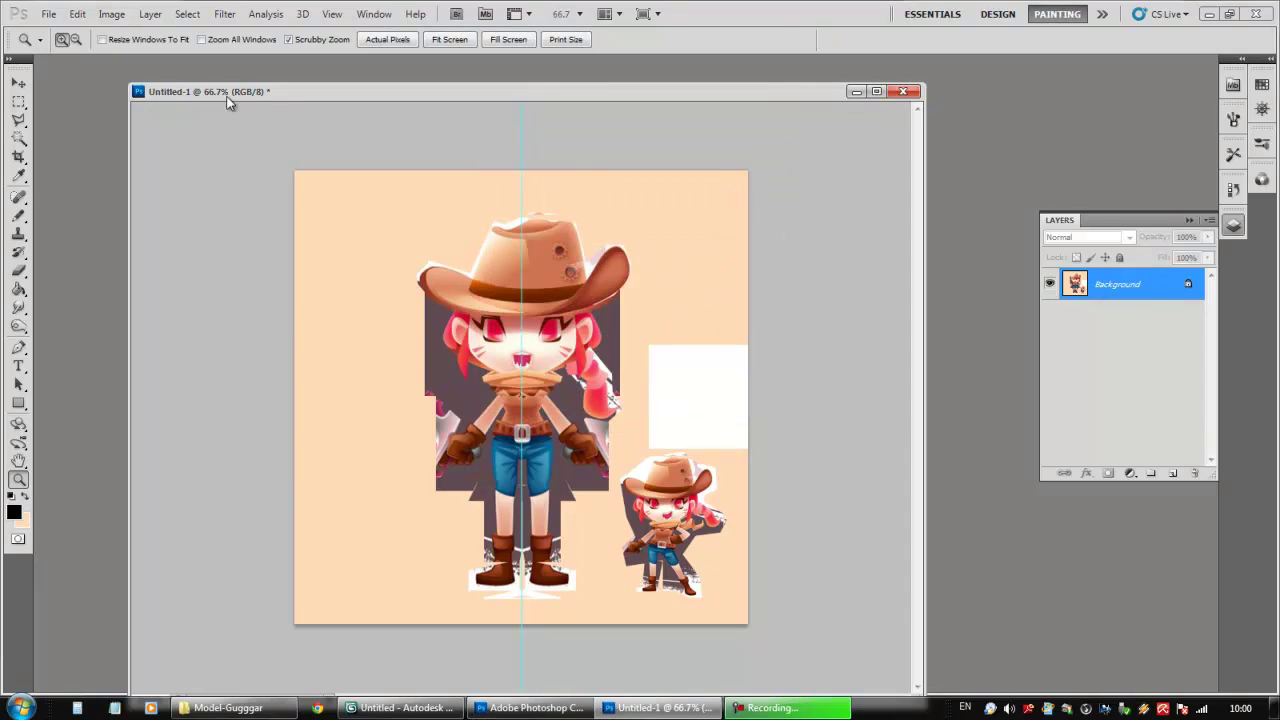
# - Start saving Untitled-1 and choose the Model-Gugggar folder as its location
pyautogui.click(48, 14)
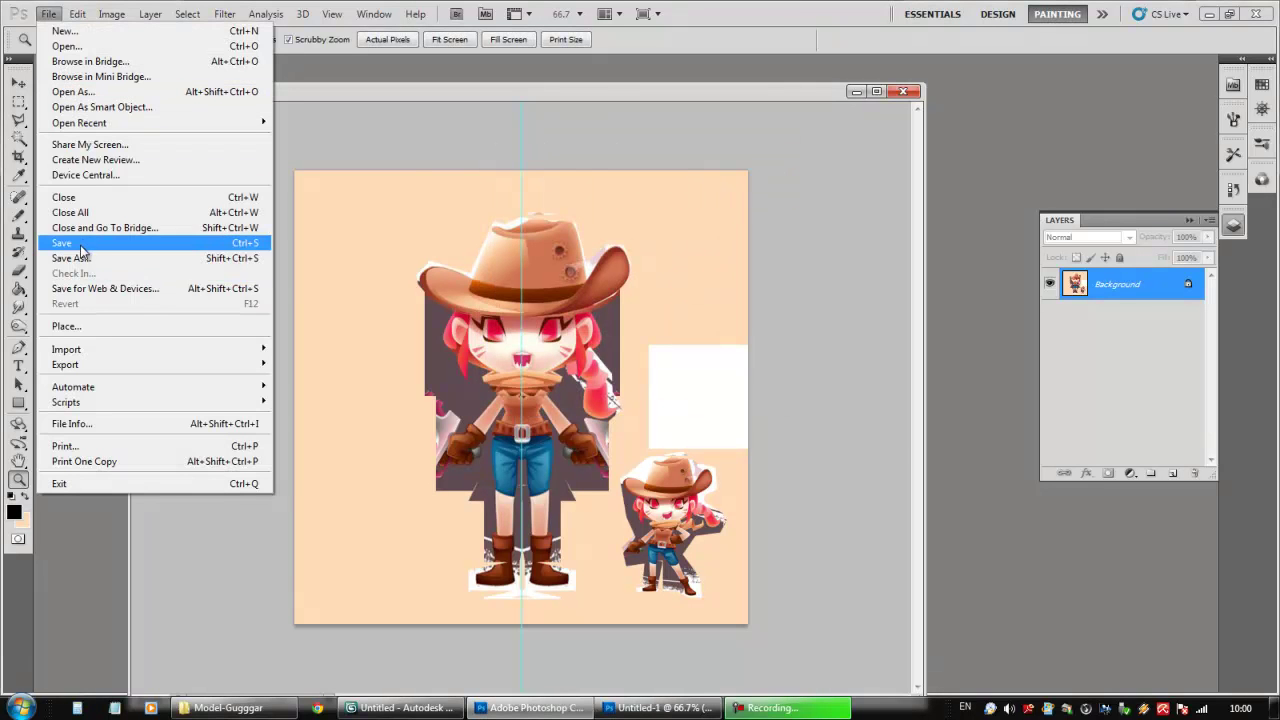
pyautogui.click(81, 246)
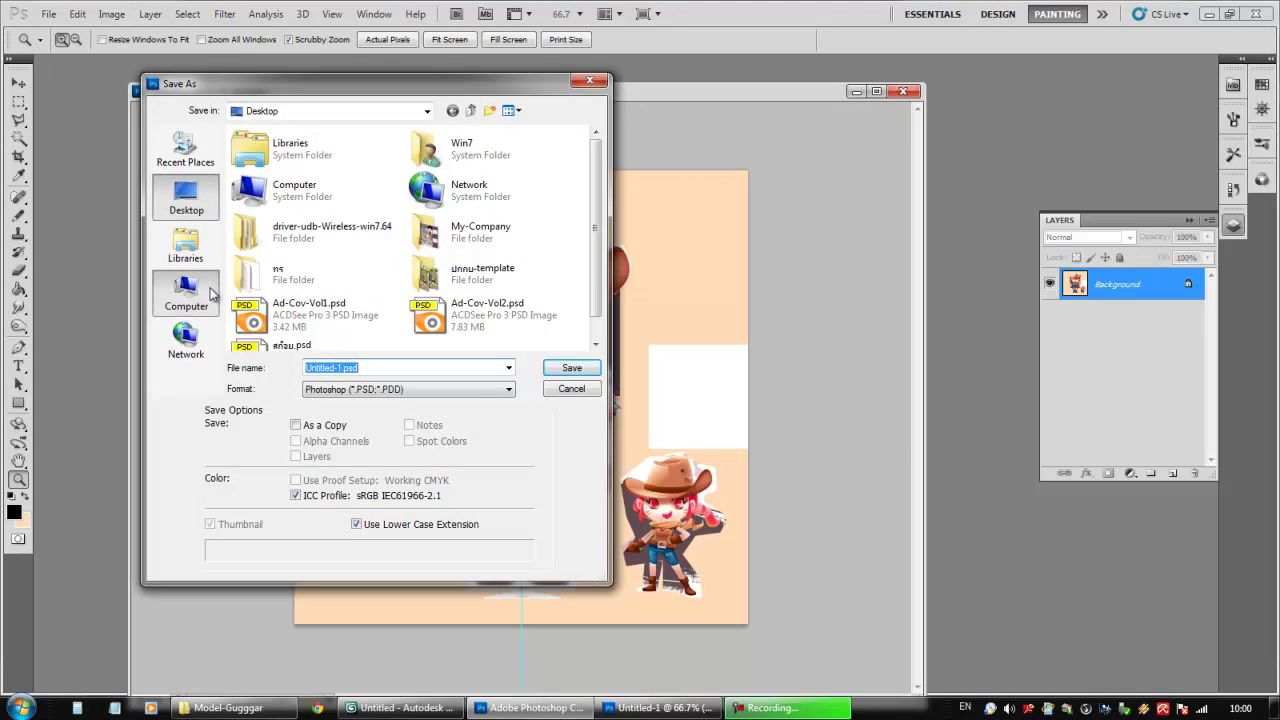
pyautogui.click(200, 294)
pyautogui.doubleClick(470, 160)
pyautogui.doubleClick(274, 198)
pyautogui.doubleClick(368, 366)
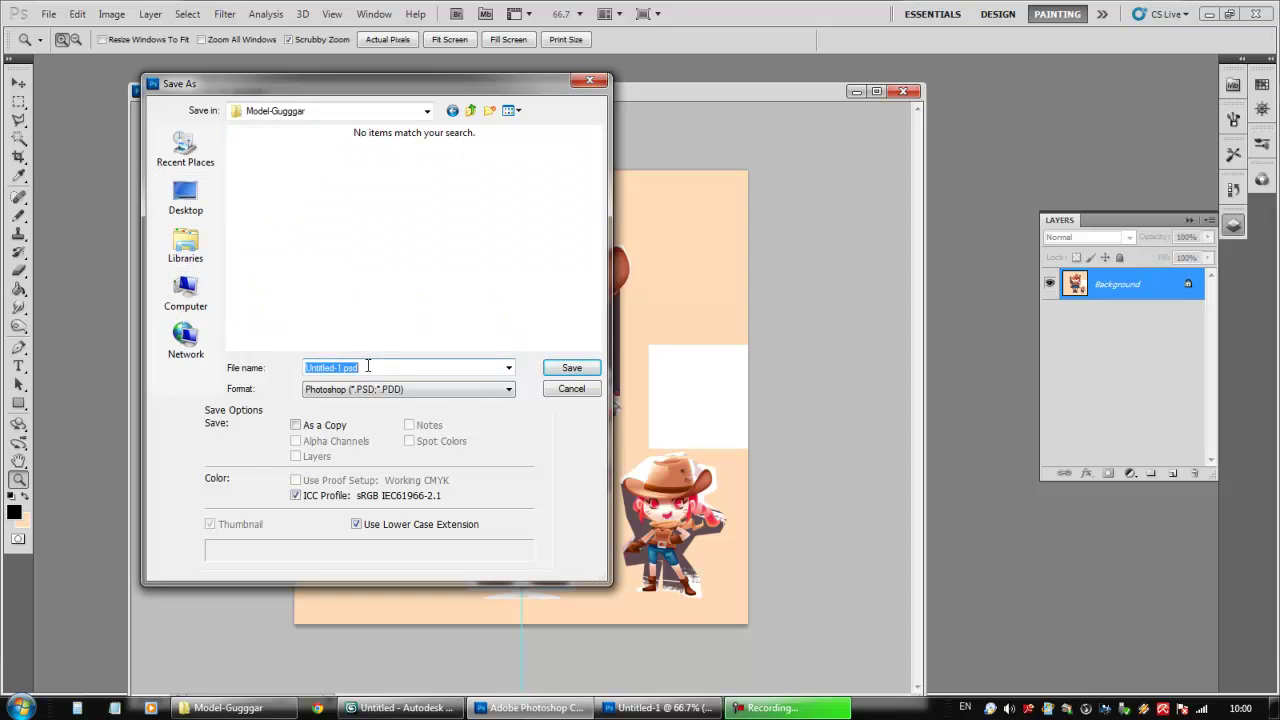
pyautogui.click(402, 390)
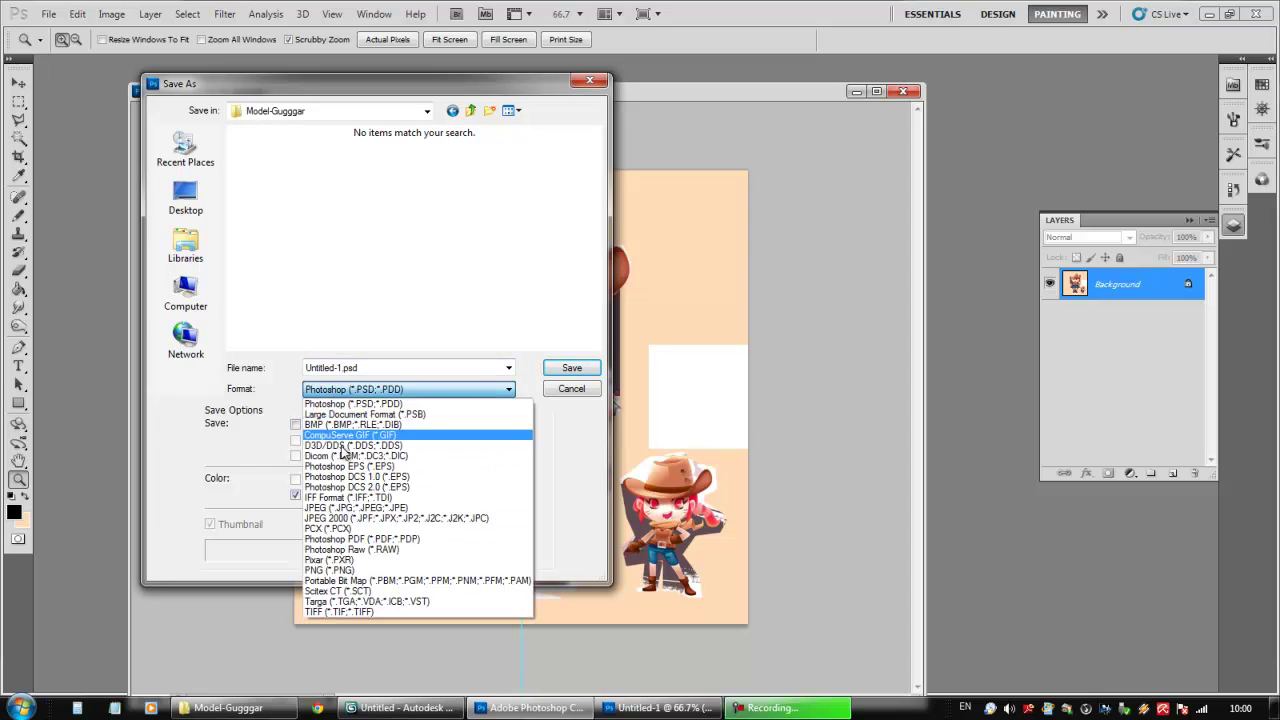
pyautogui.click(345, 425)
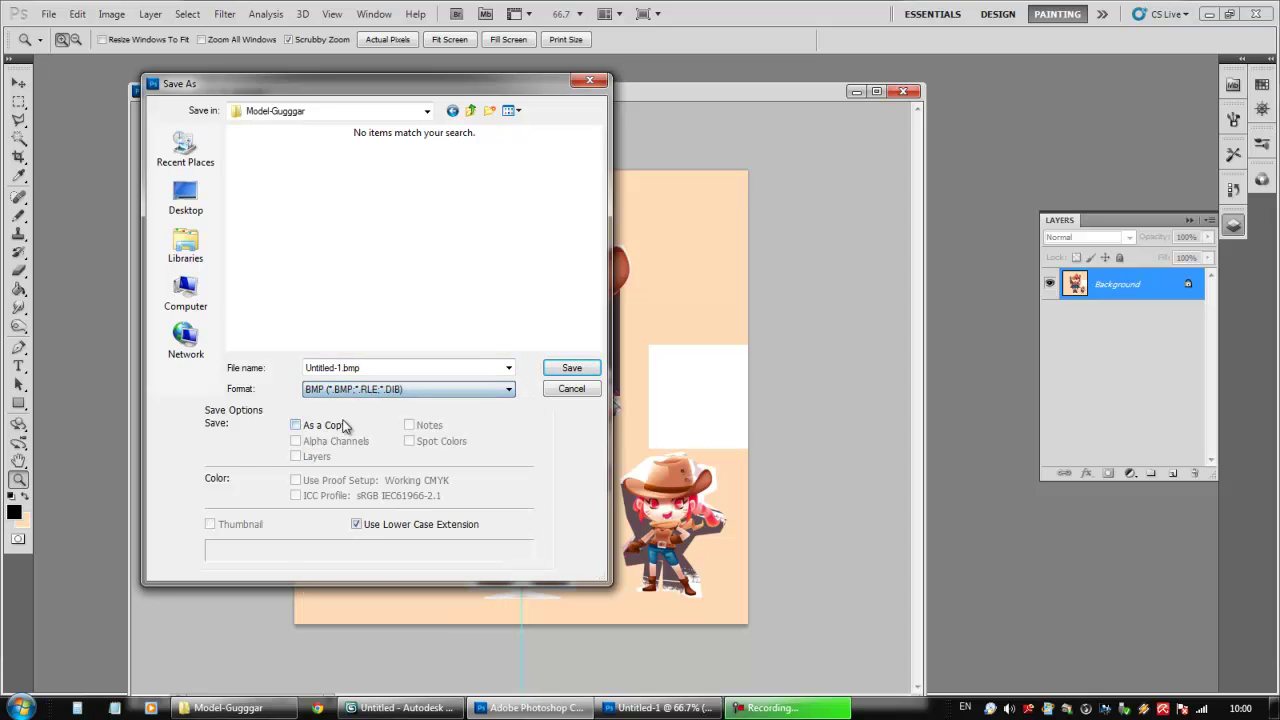
pyautogui.click(312, 391)
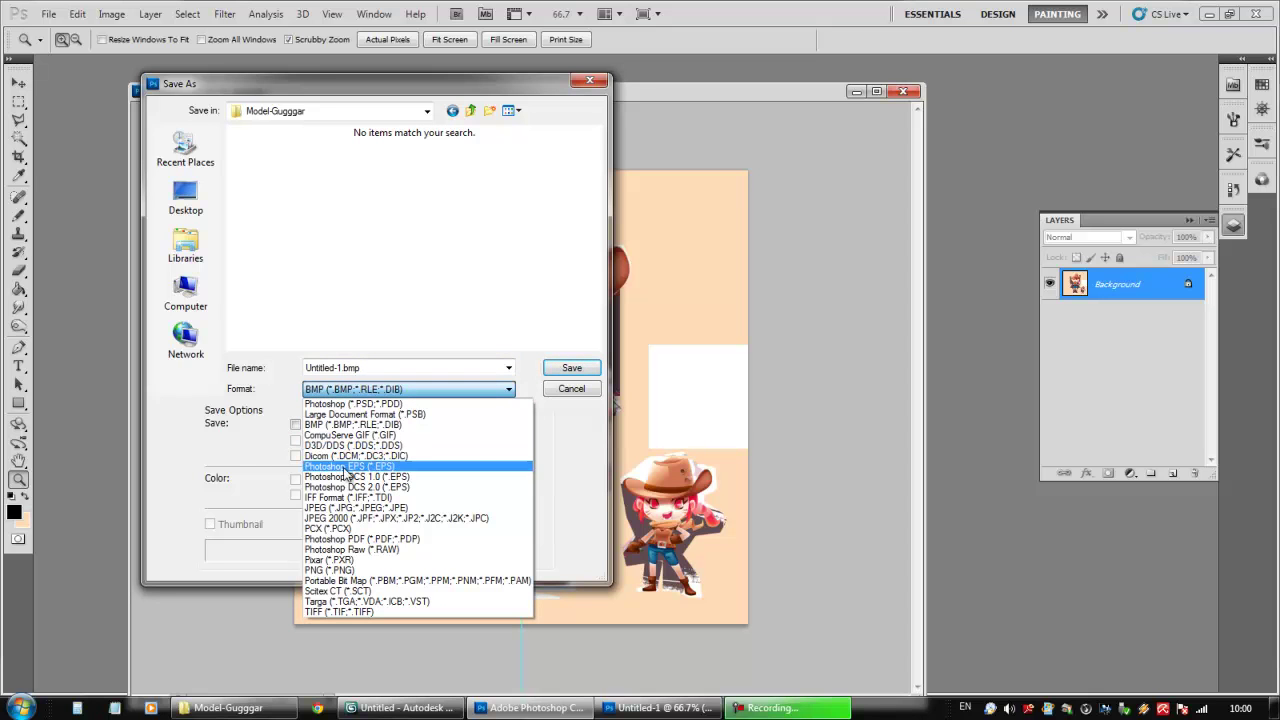
pyautogui.click(339, 508)
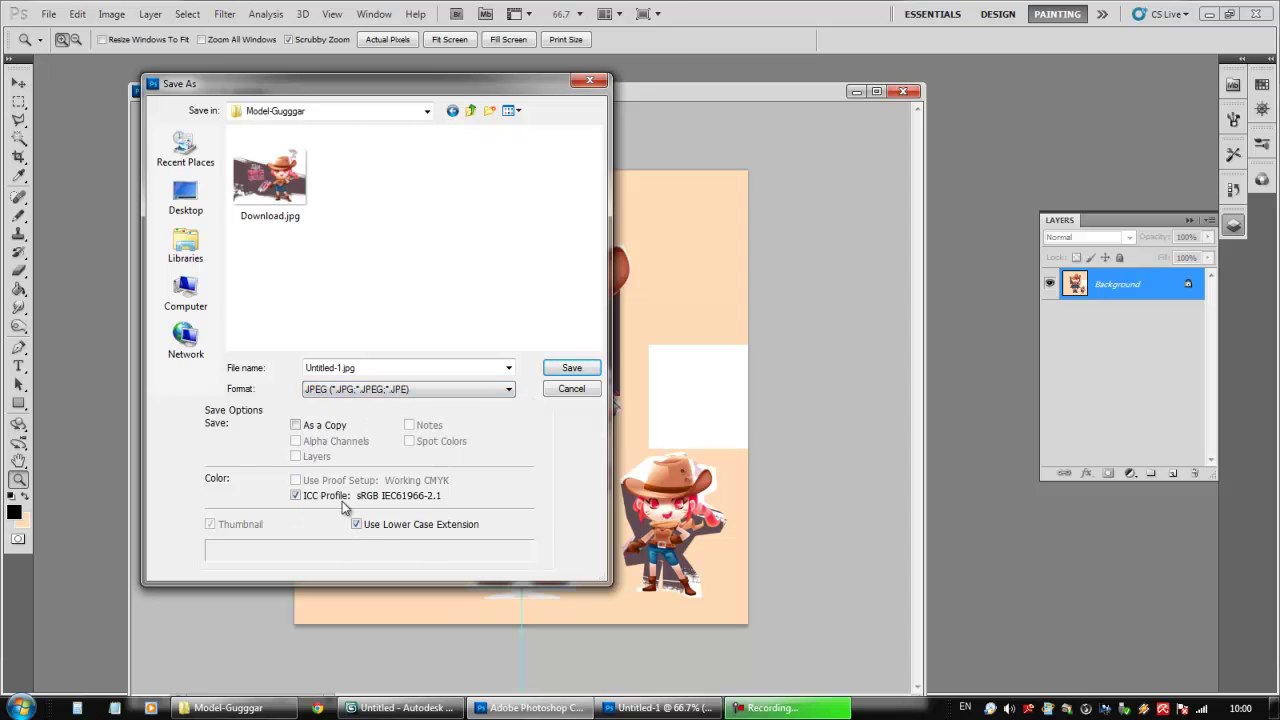
pyautogui.click(362, 390)
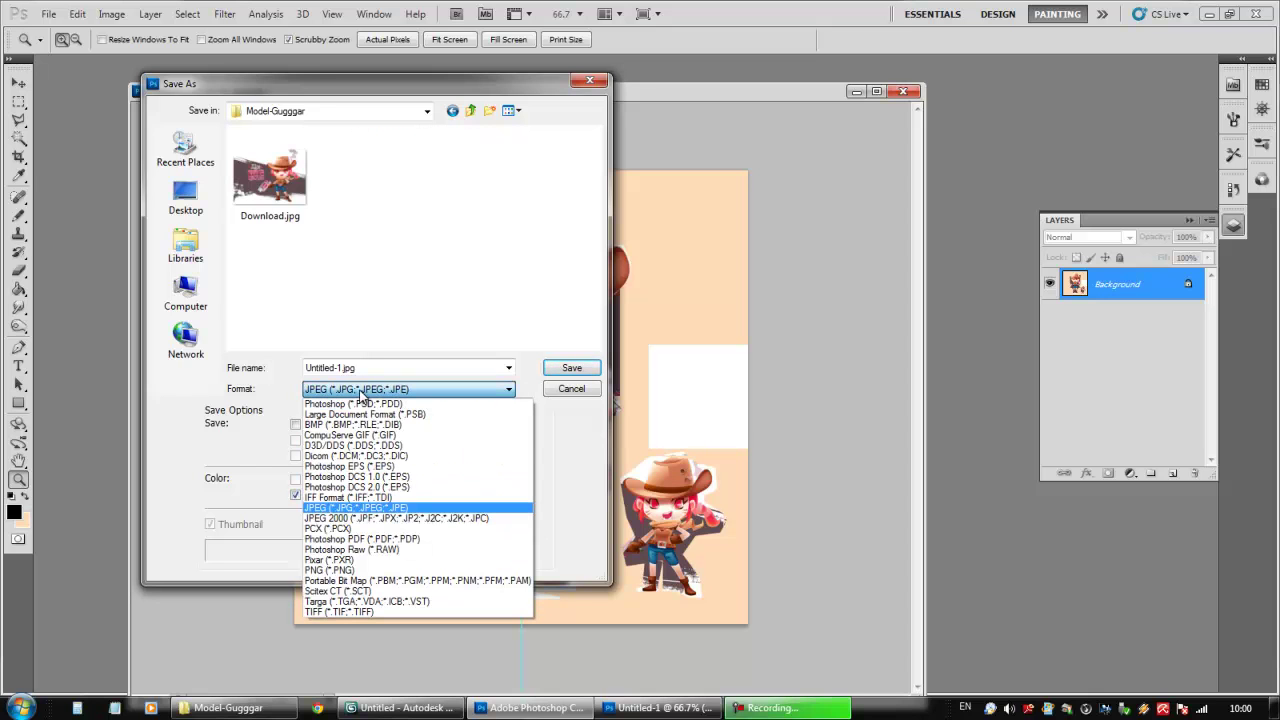
pyautogui.click(345, 404)
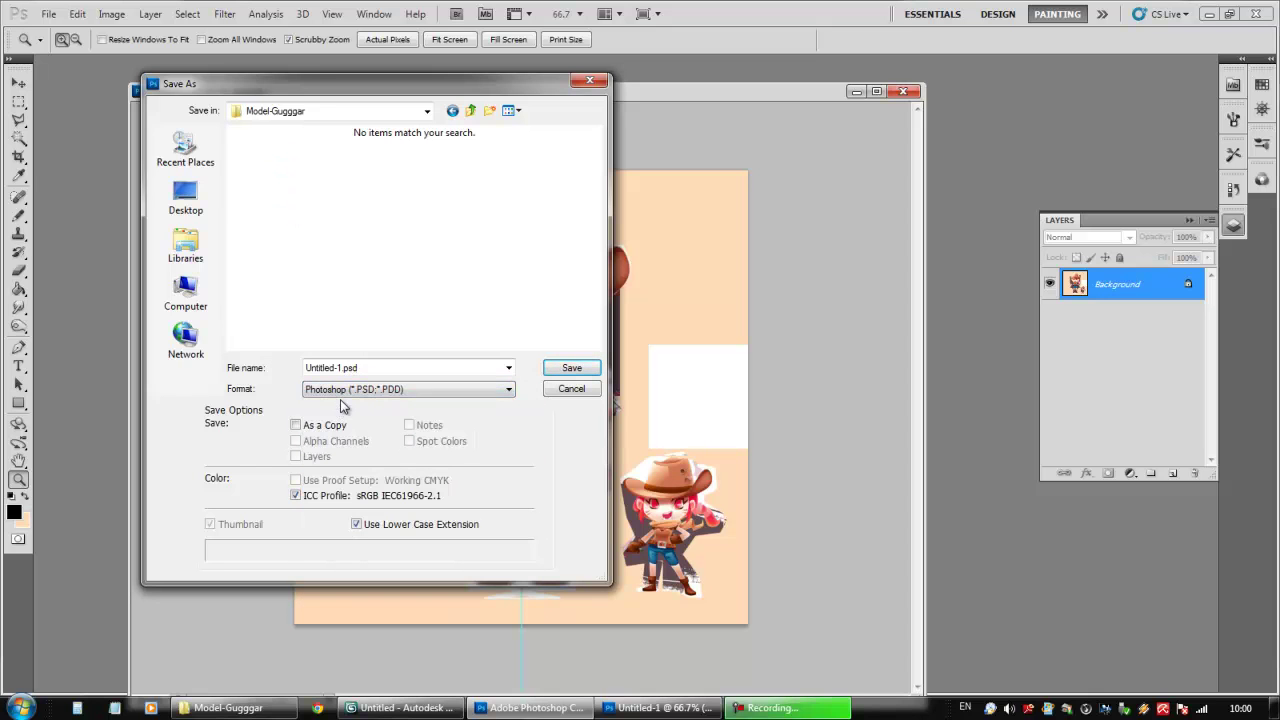
# - Save the image in JPEG format as Ref-Front.jpg in the Model-Gugggar folder, with maximum quality 12 and Baseline ("Standard") format
pyautogui.click(345, 397)
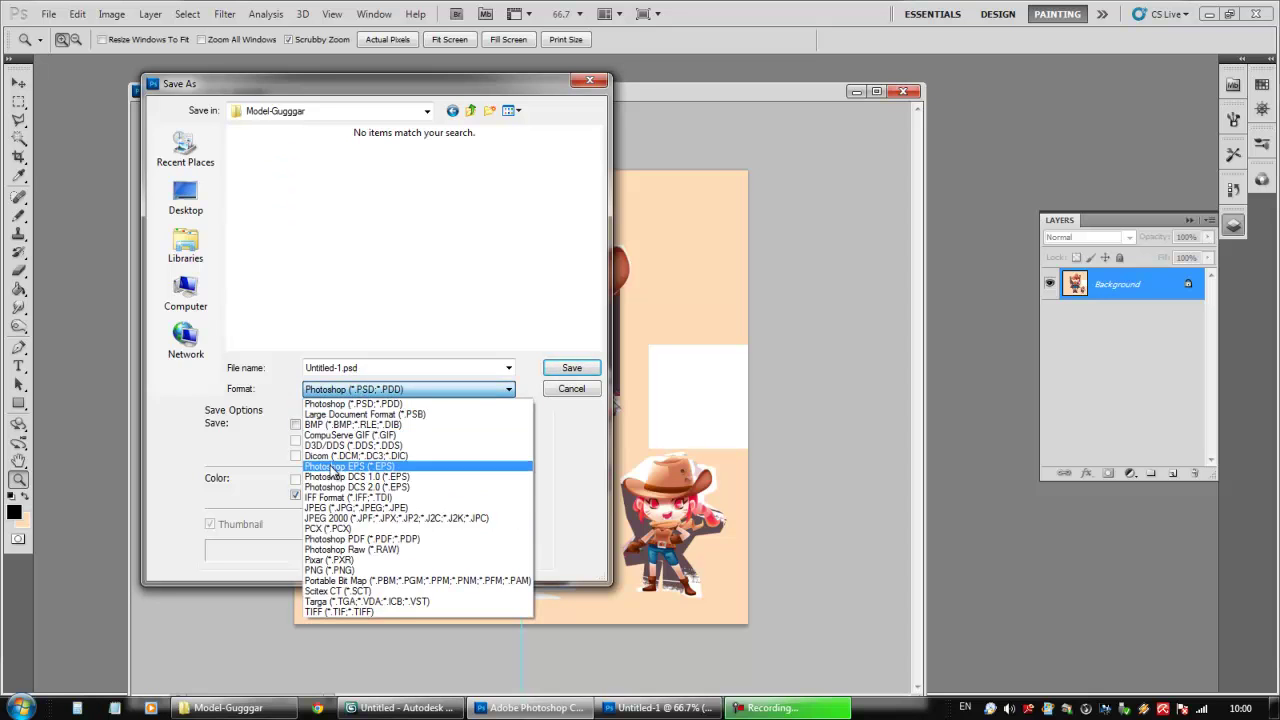
pyautogui.click(345, 506)
pyautogui.click(377, 258)
pyautogui.doubleClick(340, 368)
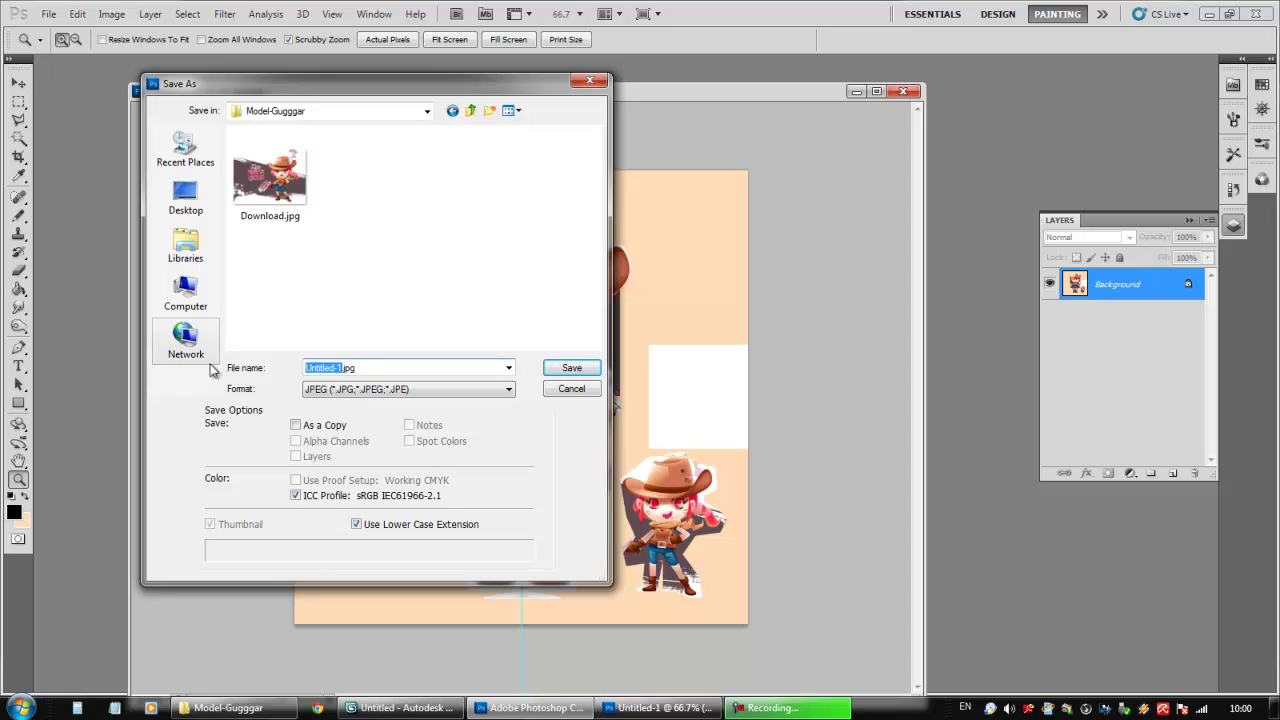
pyautogui.write('Re')
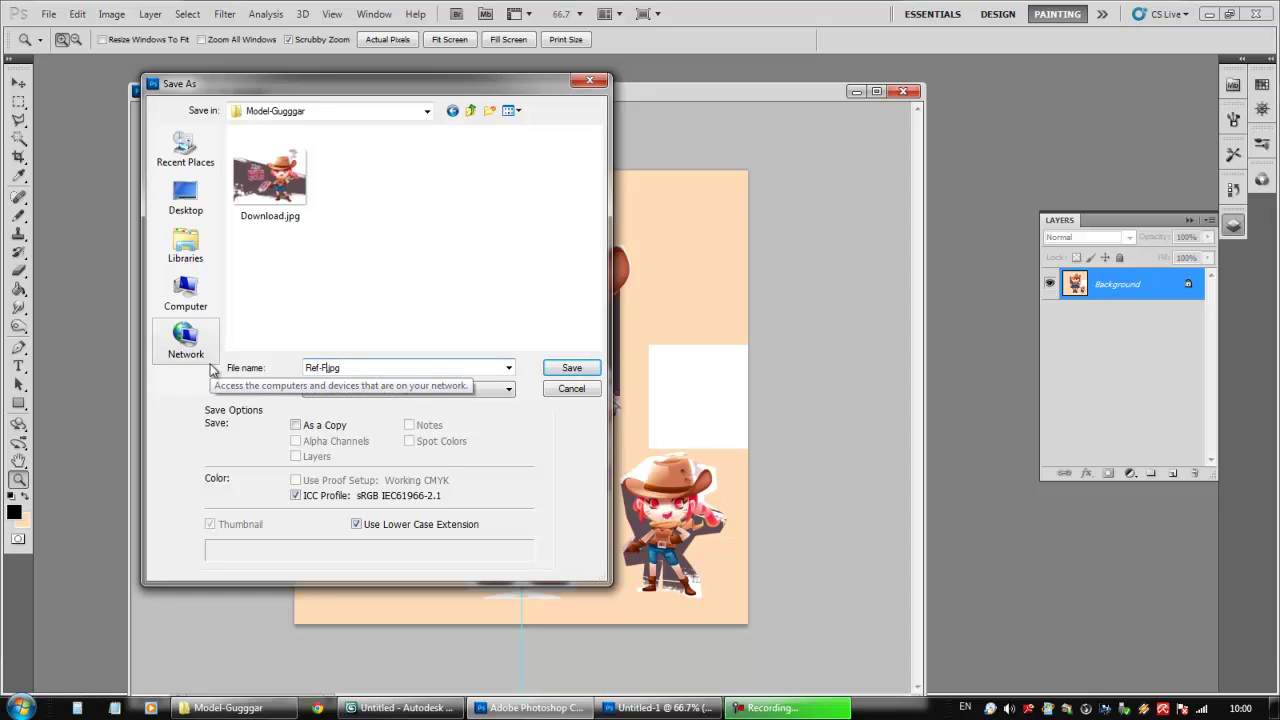
pyautogui.write('f-Front')
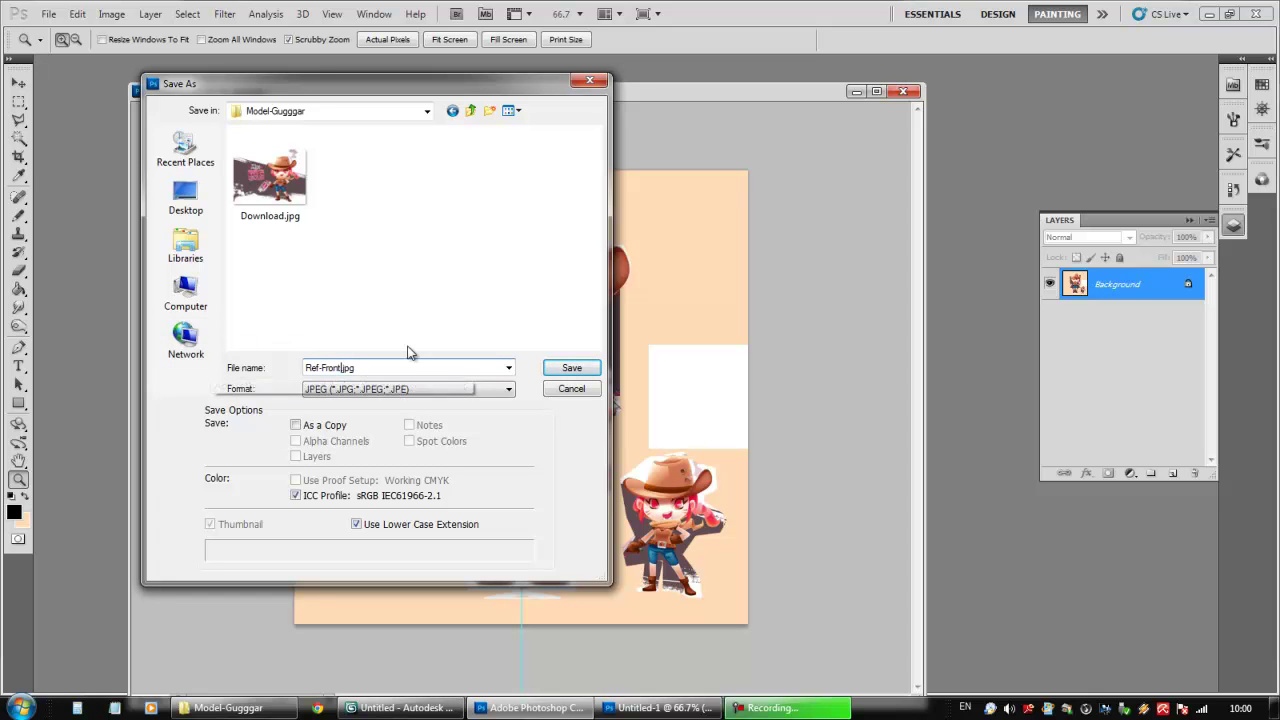
pyautogui.click(576, 374)
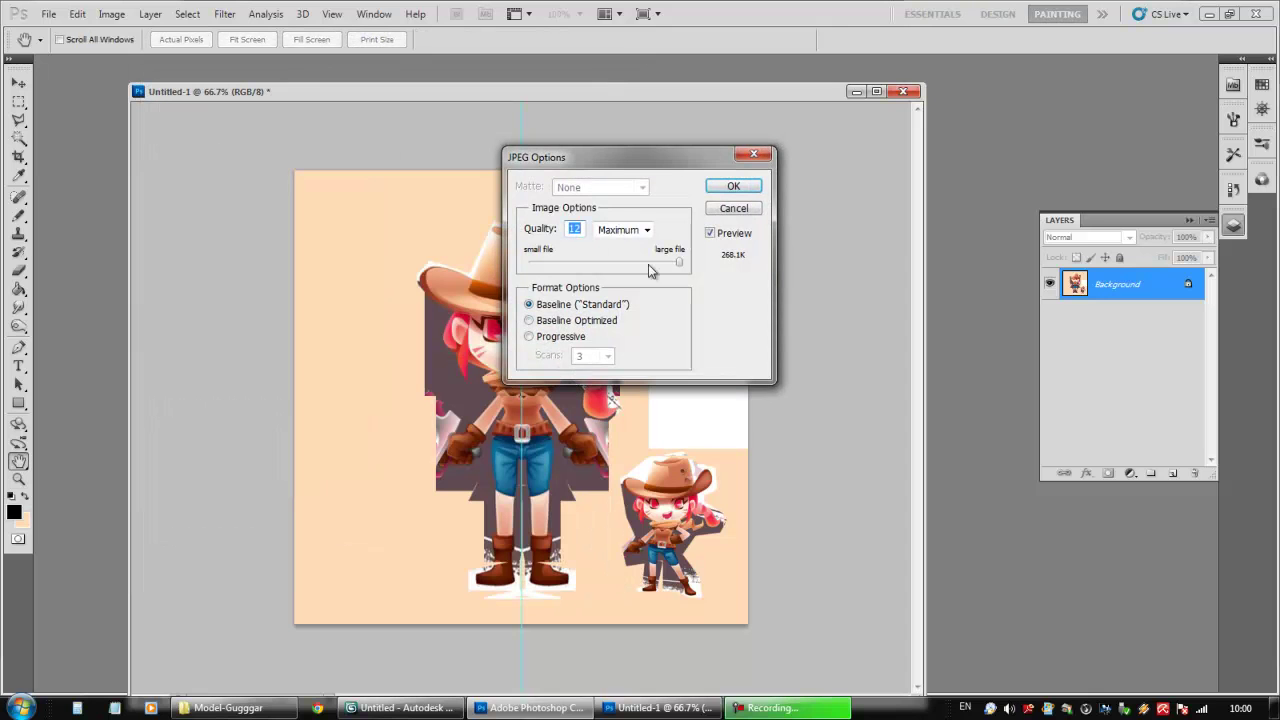
pyautogui.click(714, 190)
pyautogui.press('z')
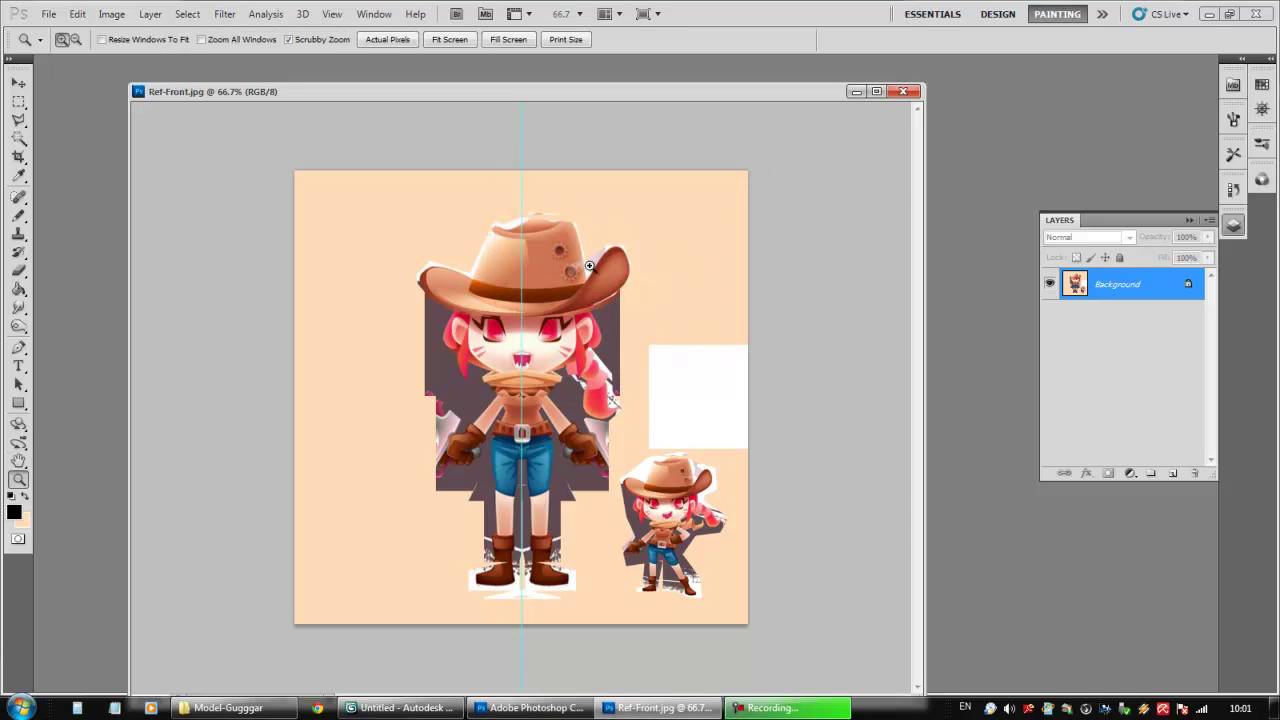
# - Check Ref-Front.jpg in the Model-Gugggar folder in Windows Explorer, and return to Photoshop
pyautogui.click(228, 707)
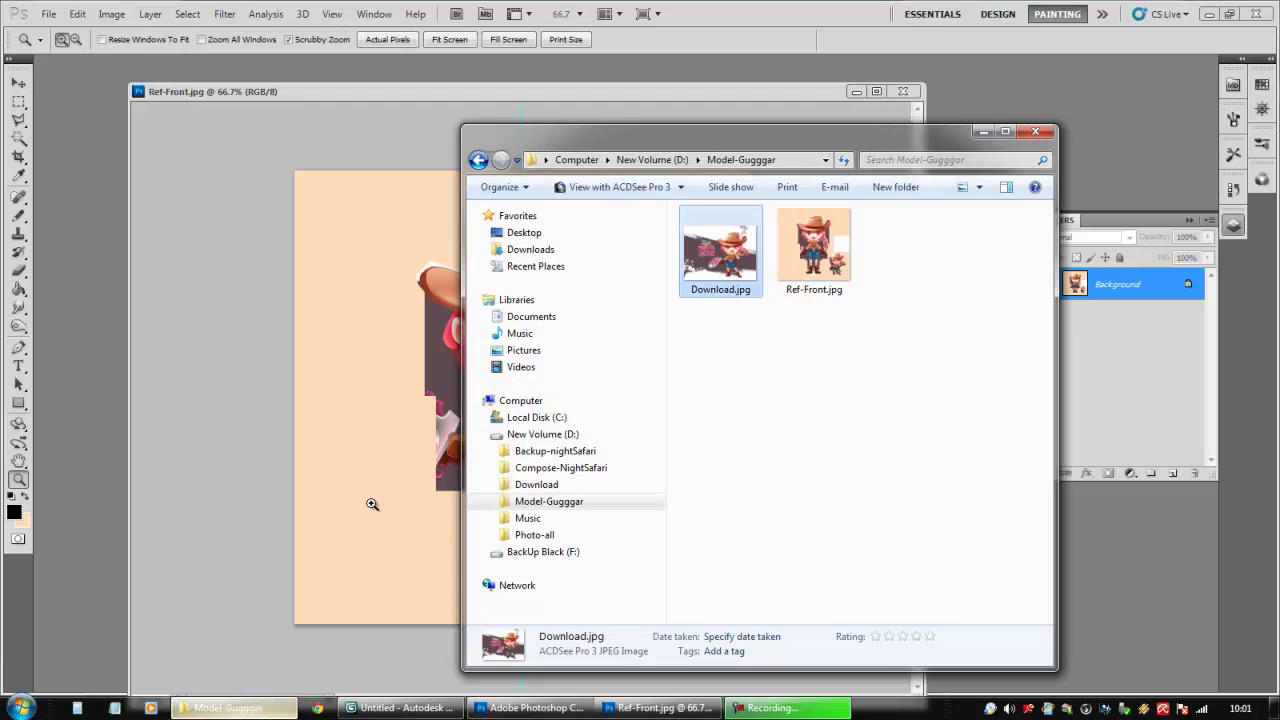
pyautogui.click(832, 265)
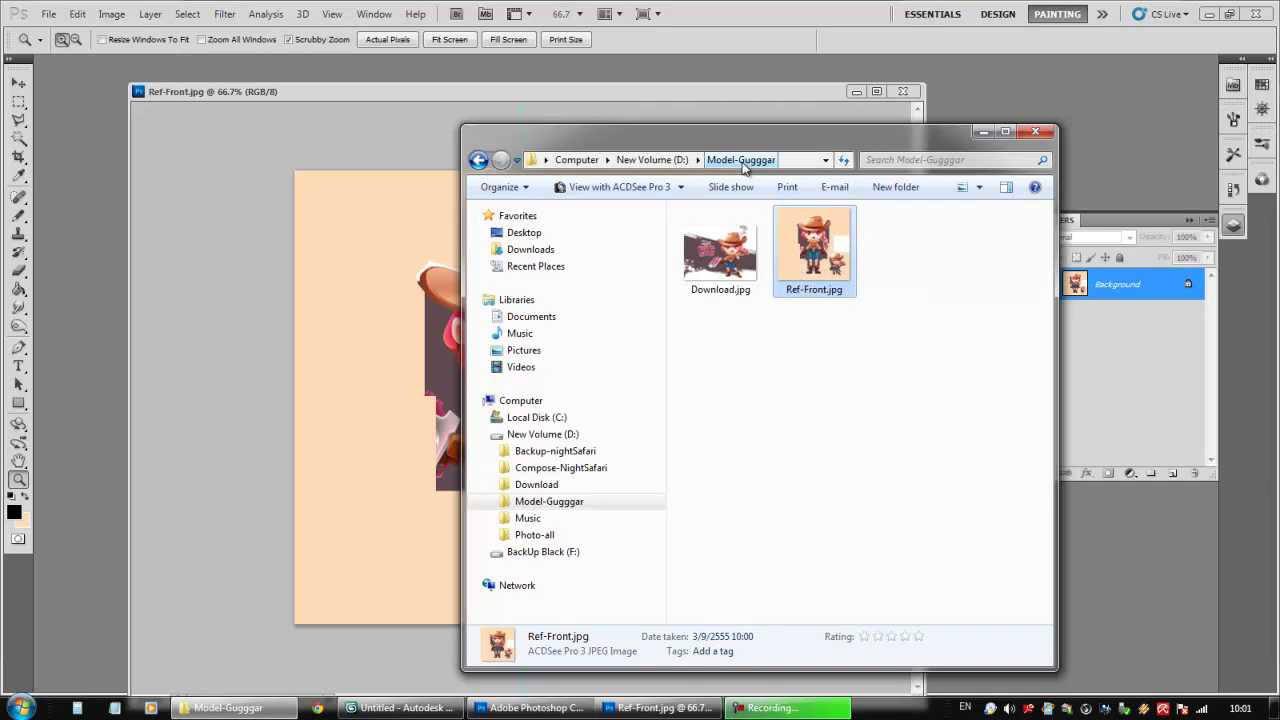
pyautogui.moveTo(797, 147); pyautogui.dragTo(696, 124)
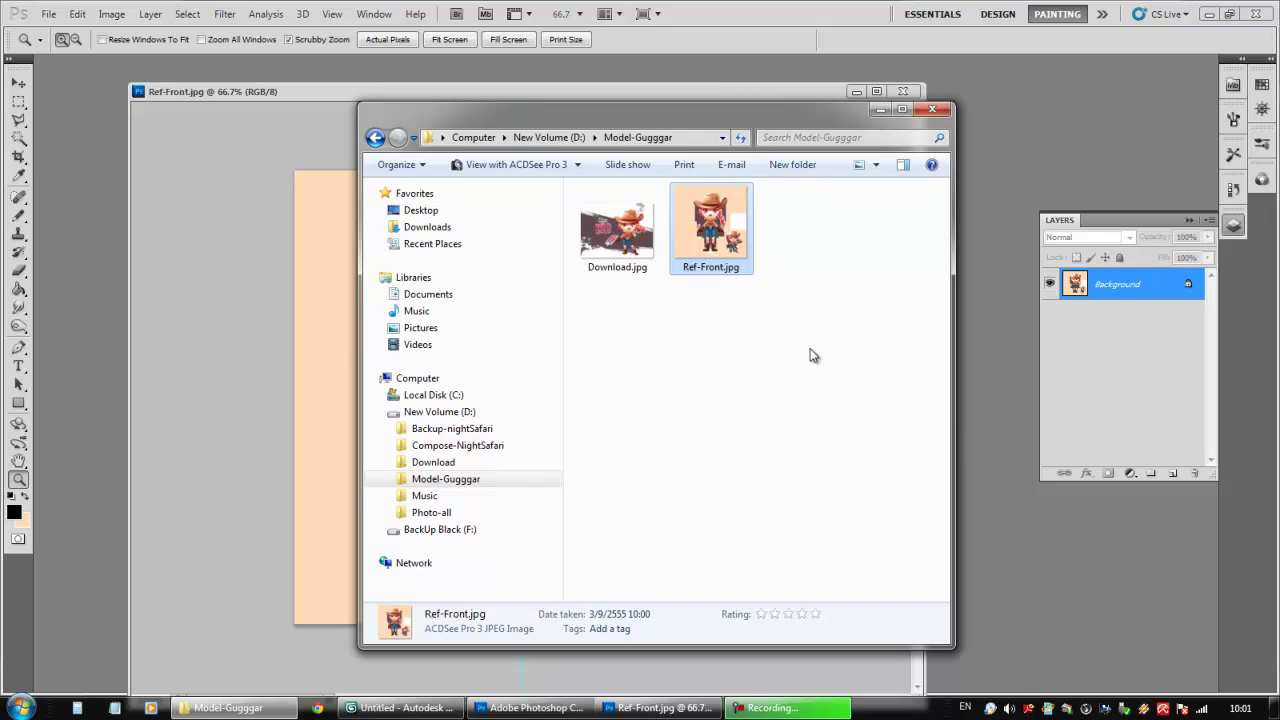
pyautogui.moveTo(786, 121); pyautogui.dragTo(751, 146)
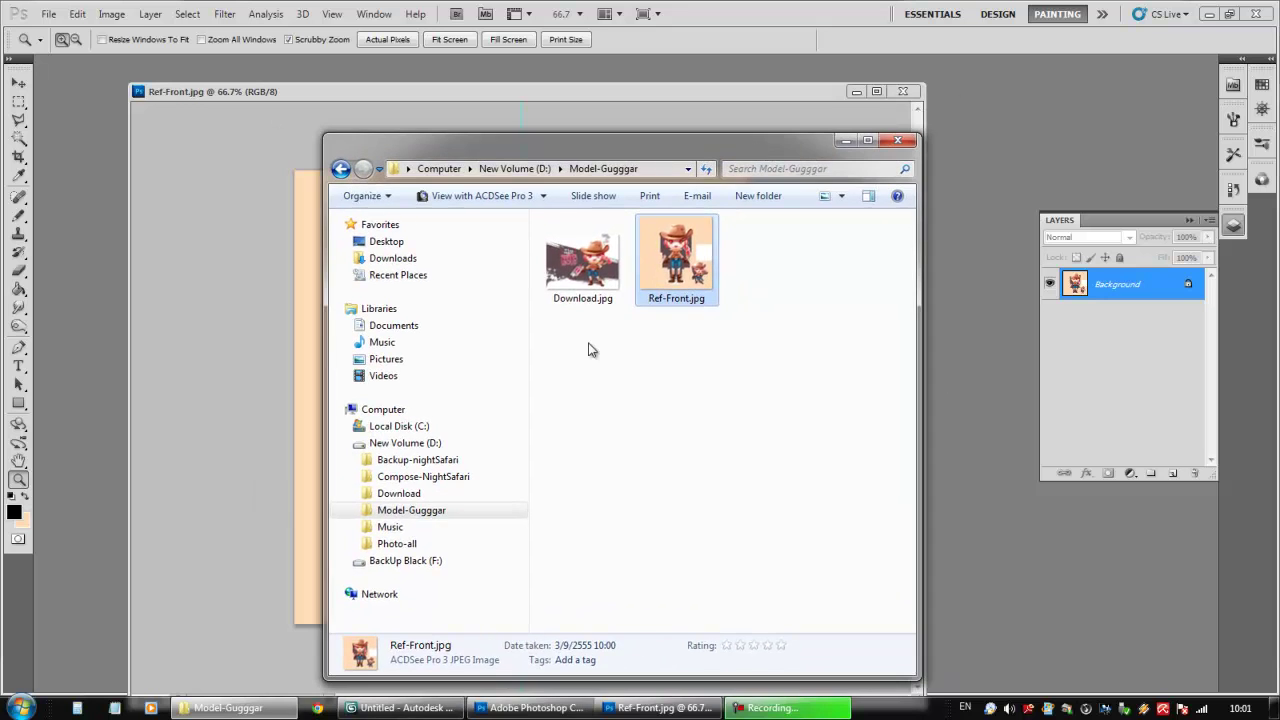
pyautogui.click(598, 104)
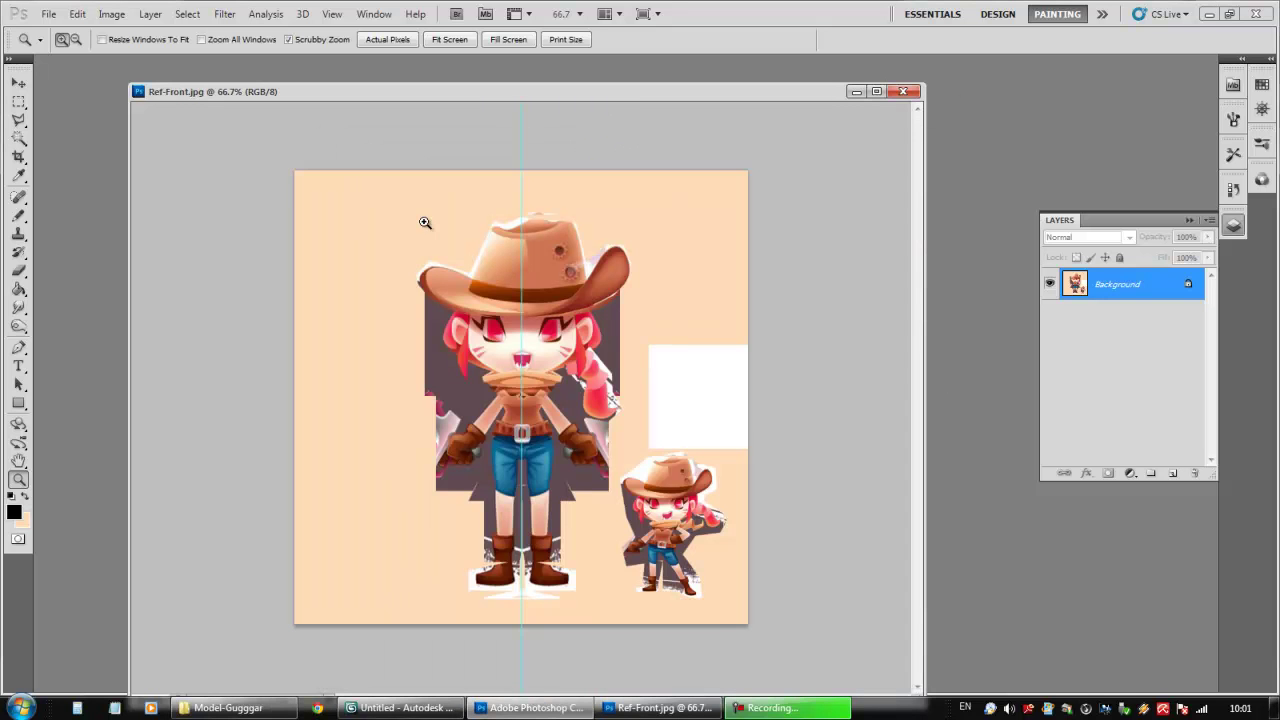
# - Check the pixel dimensions of Ref-Front.jpg in Image Size without changing them
pyautogui.moveTo(502, 91)
pyautogui.mouseDown()
pyautogui.moveTo(527, 88)
pyautogui.moveTo(518, 80)
pyautogui.mouseUp()
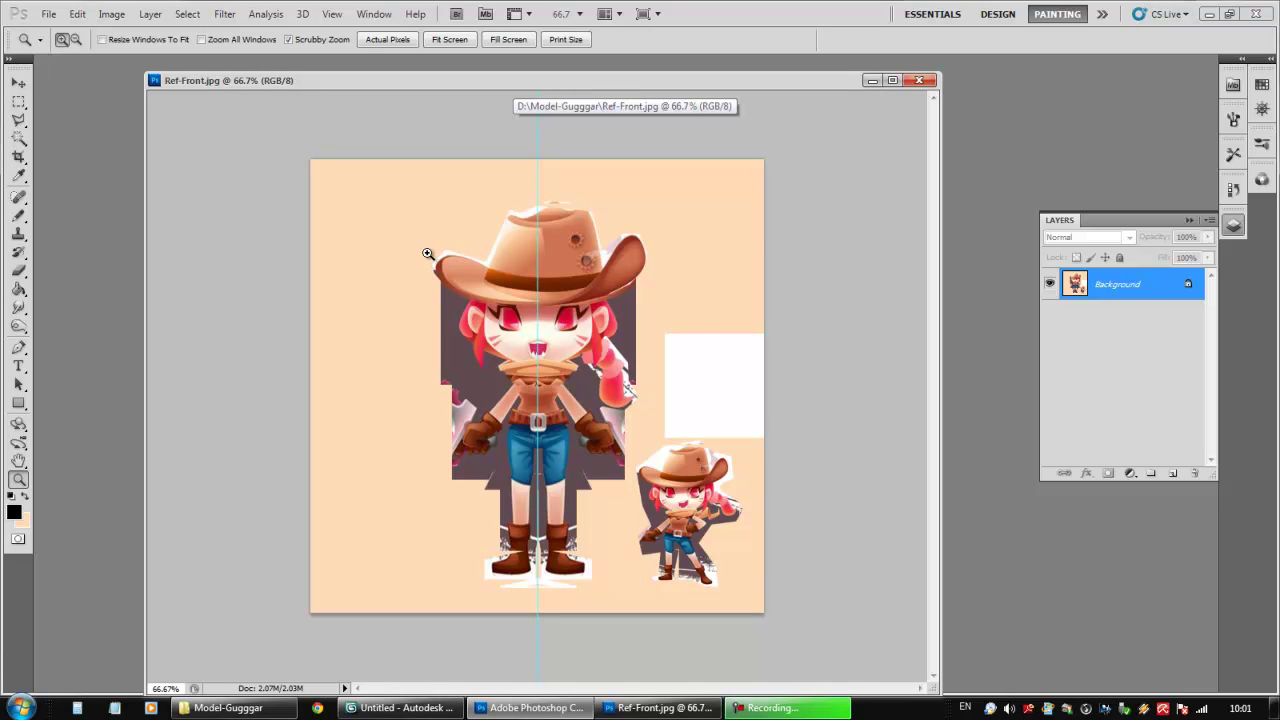
pyautogui.rightClick(442, 83)
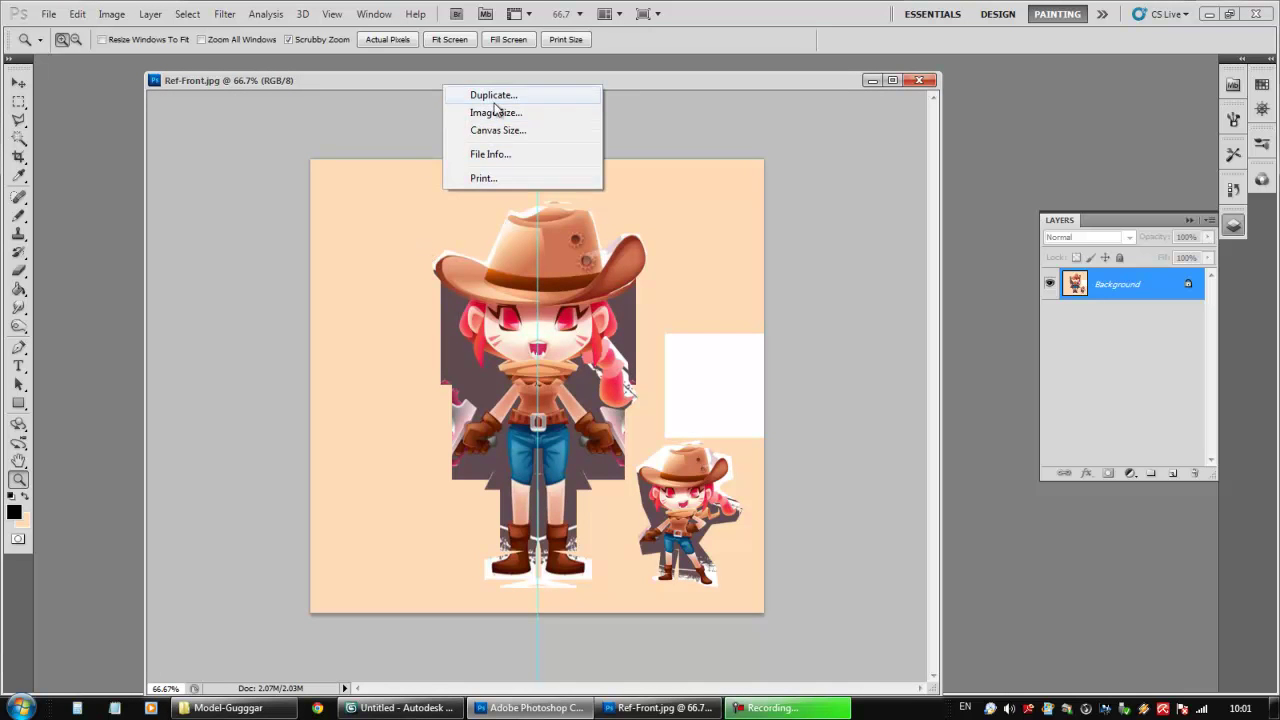
pyautogui.click(497, 113)
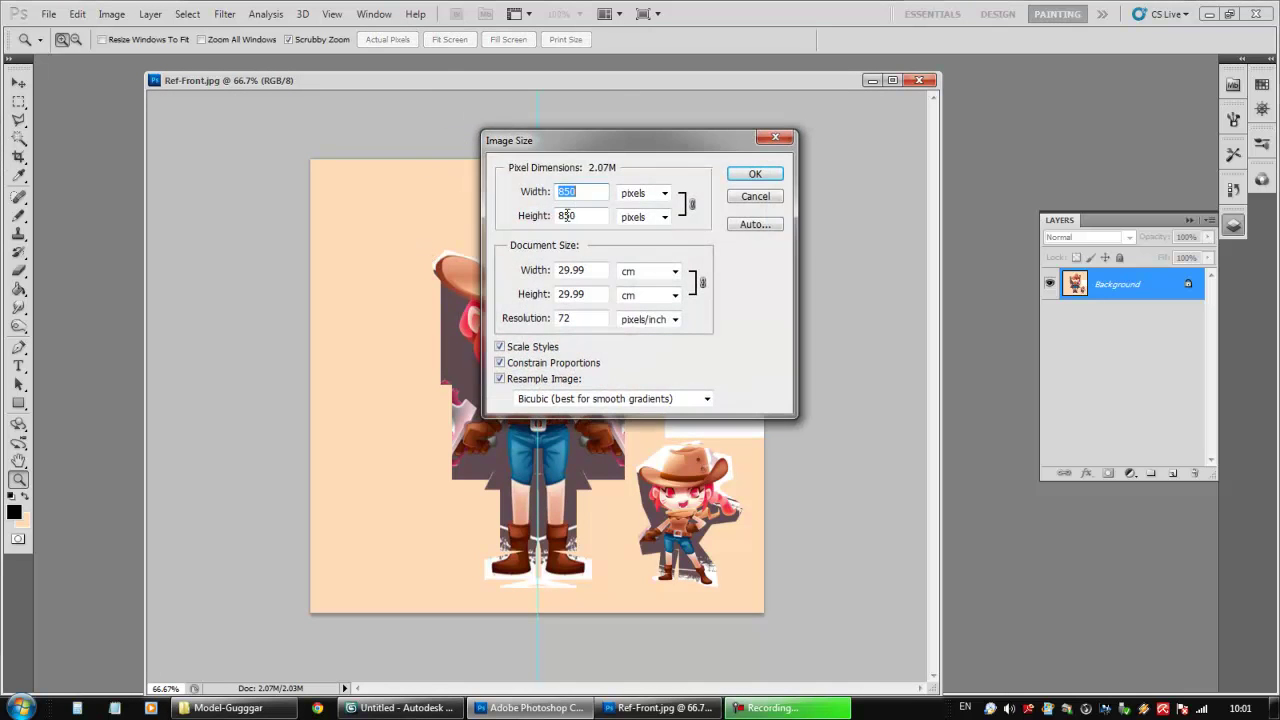
pyautogui.click(741, 197)
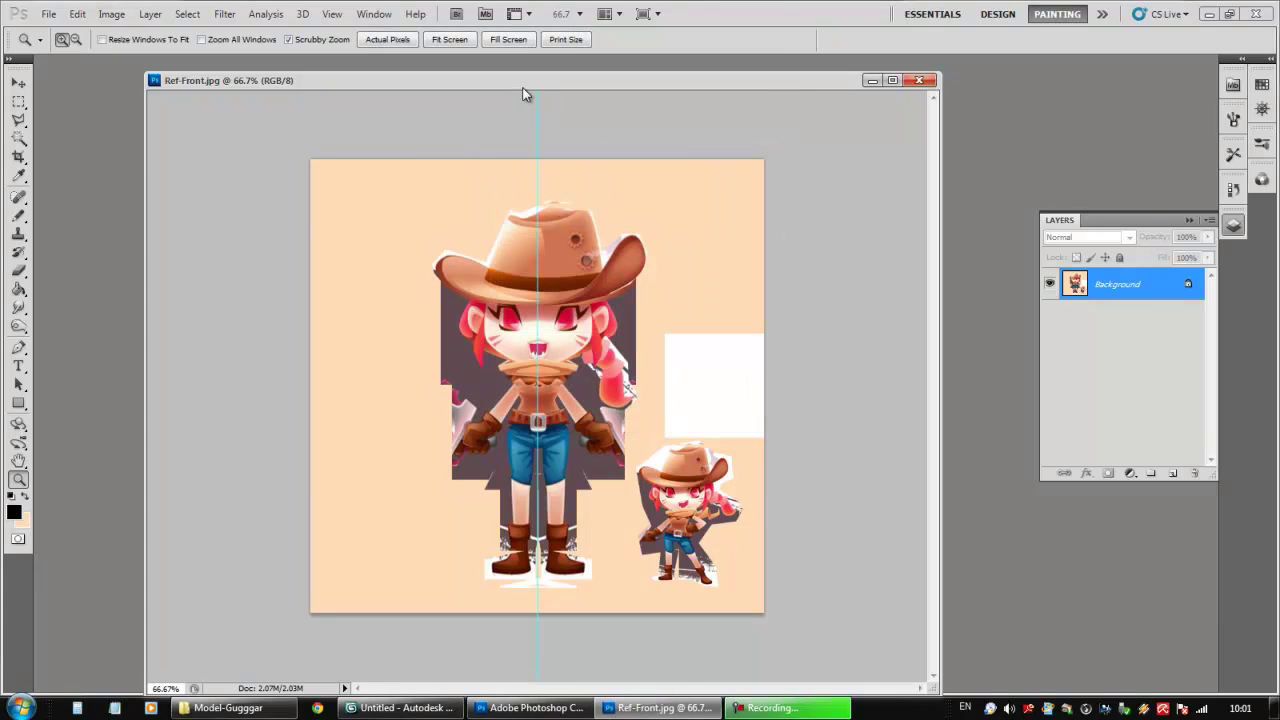
# - Try duplicating Ref-Front.jpg under the default name Ref-Front copy, and close the duplicate without saving it
pyautogui.rightClick(522, 83)
pyautogui.click(555, 89)
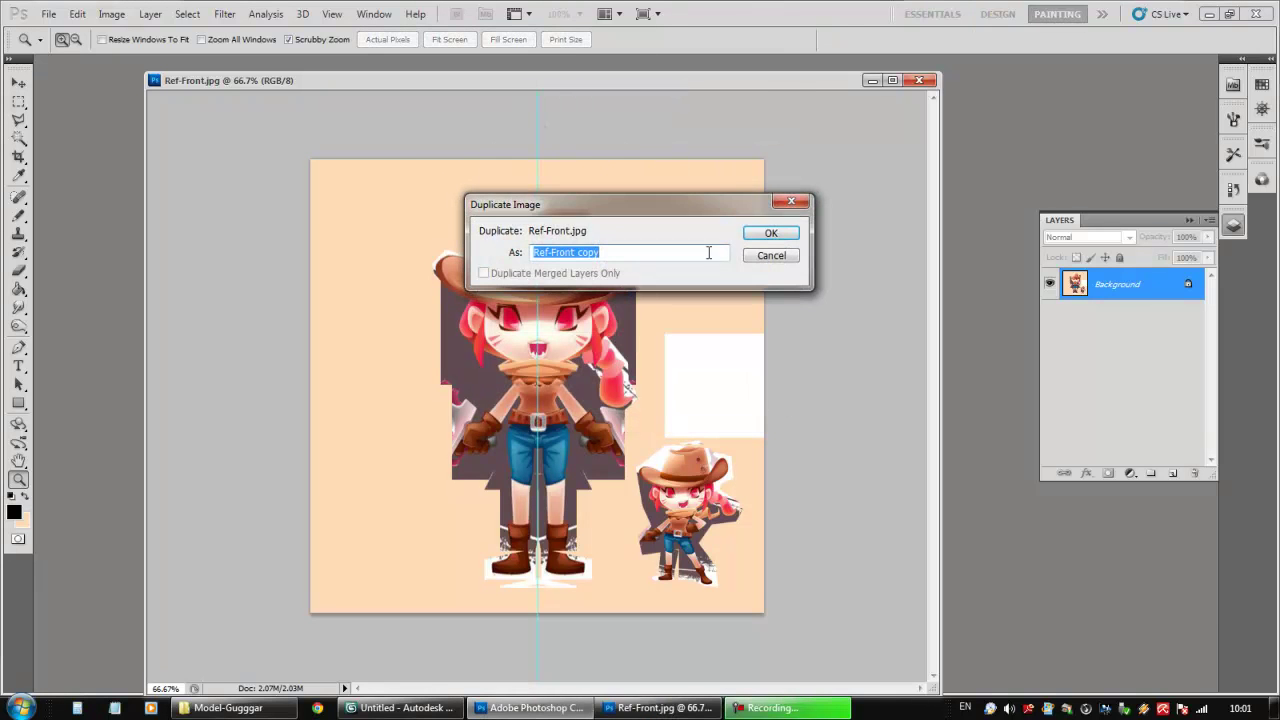
pyautogui.click(765, 233)
pyautogui.moveTo(406, 109); pyautogui.dragTo(495, 148)
pyautogui.moveTo(407, 217); pyautogui.dragTo(311, 169)
pyautogui.moveTo(467, 134); pyautogui.dragTo(425, 104)
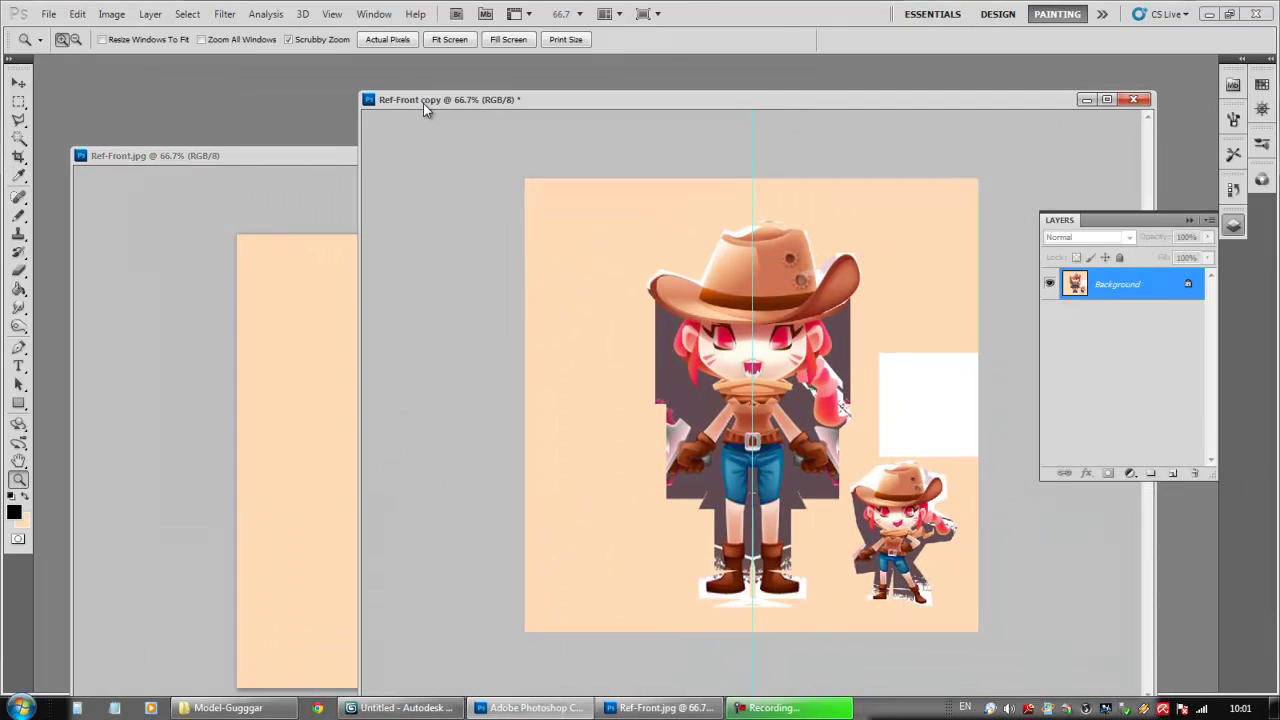
pyautogui.click(1133, 99)
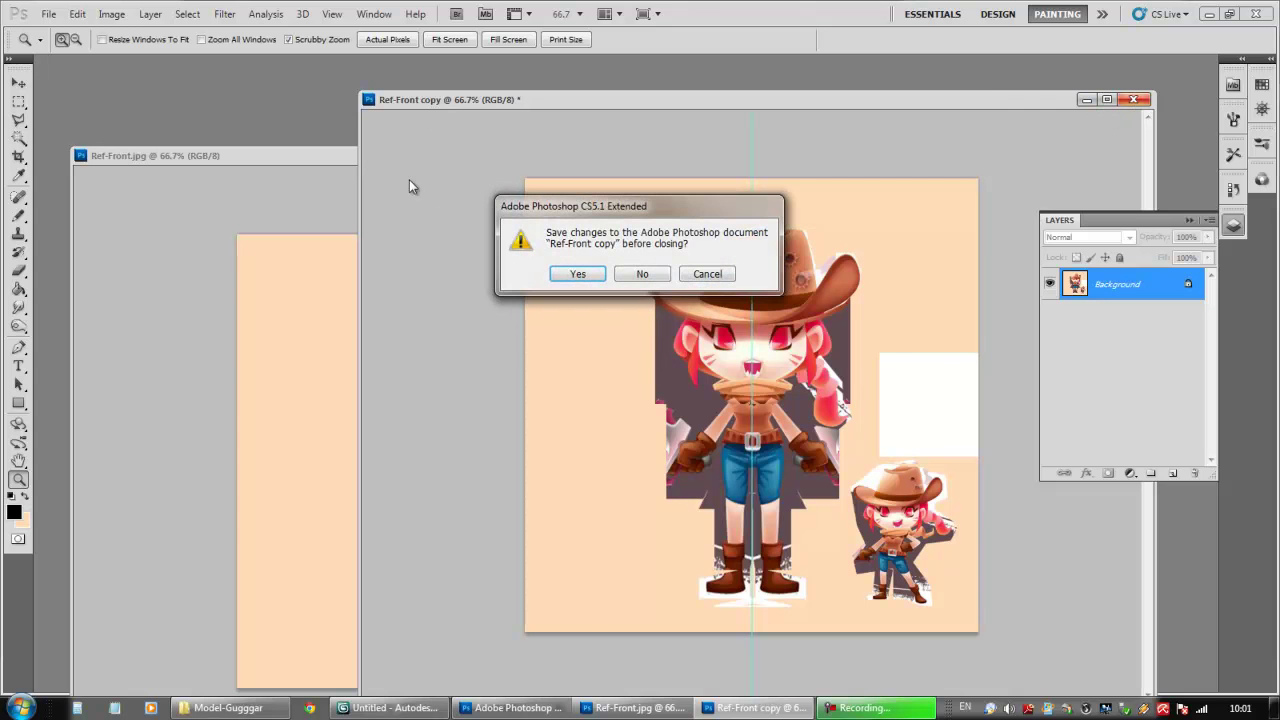
pyautogui.click(644, 274)
# - Duplicate Ref-Front.jpg as Ref-Side and arrange the two overlapping image windows at the same height
pyautogui.moveTo(456, 156); pyautogui.dragTo(443, 95)
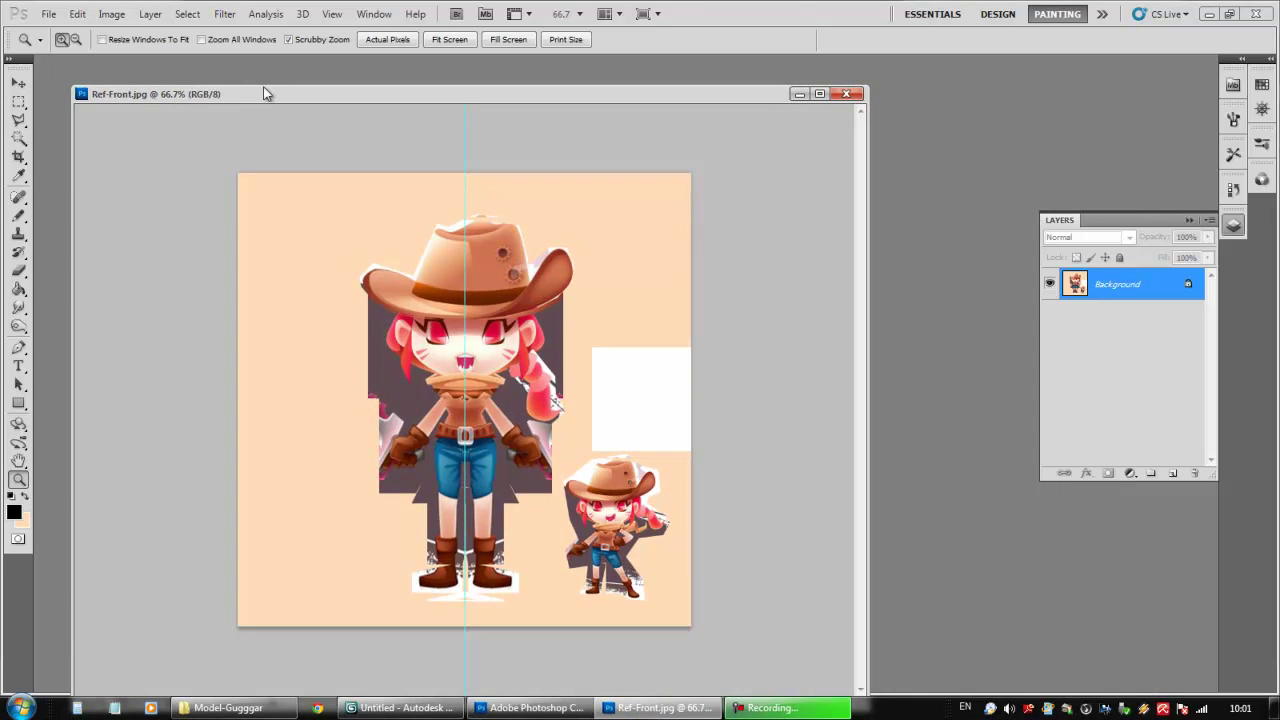
pyautogui.rightClick(320, 96)
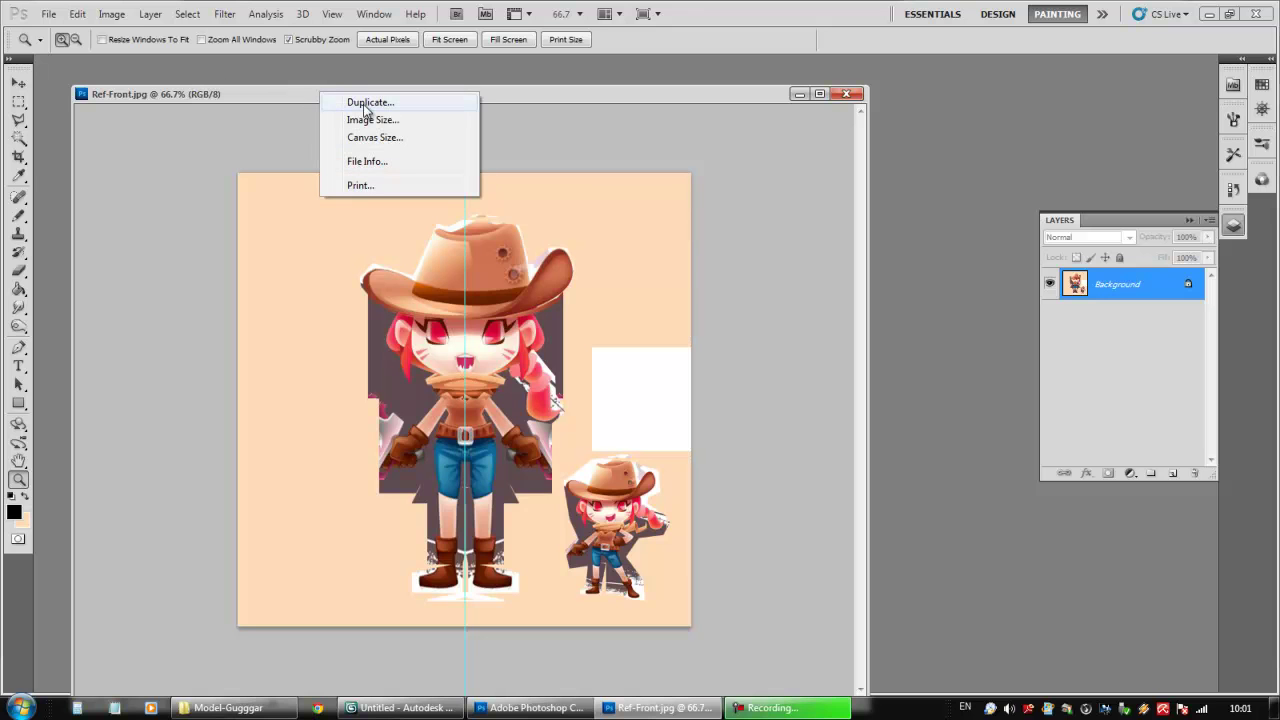
pyautogui.click(366, 104)
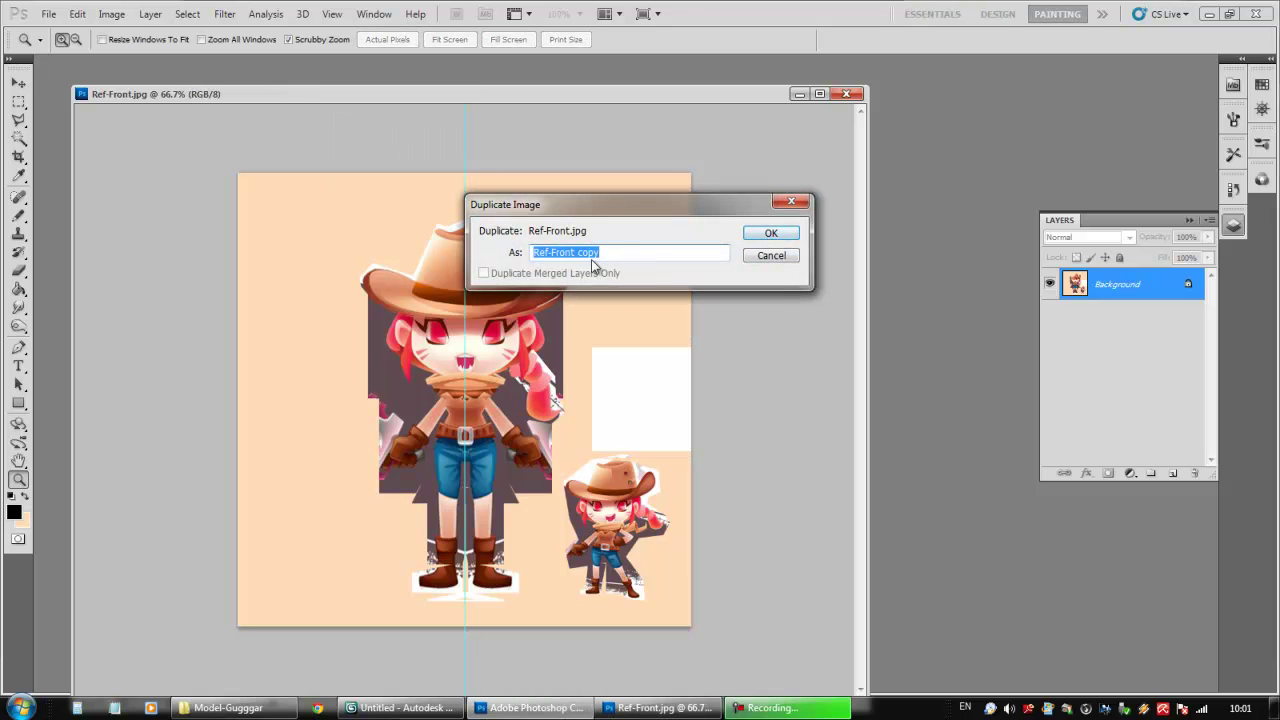
pyautogui.moveTo(550, 252); pyautogui.dragTo(664, 249)
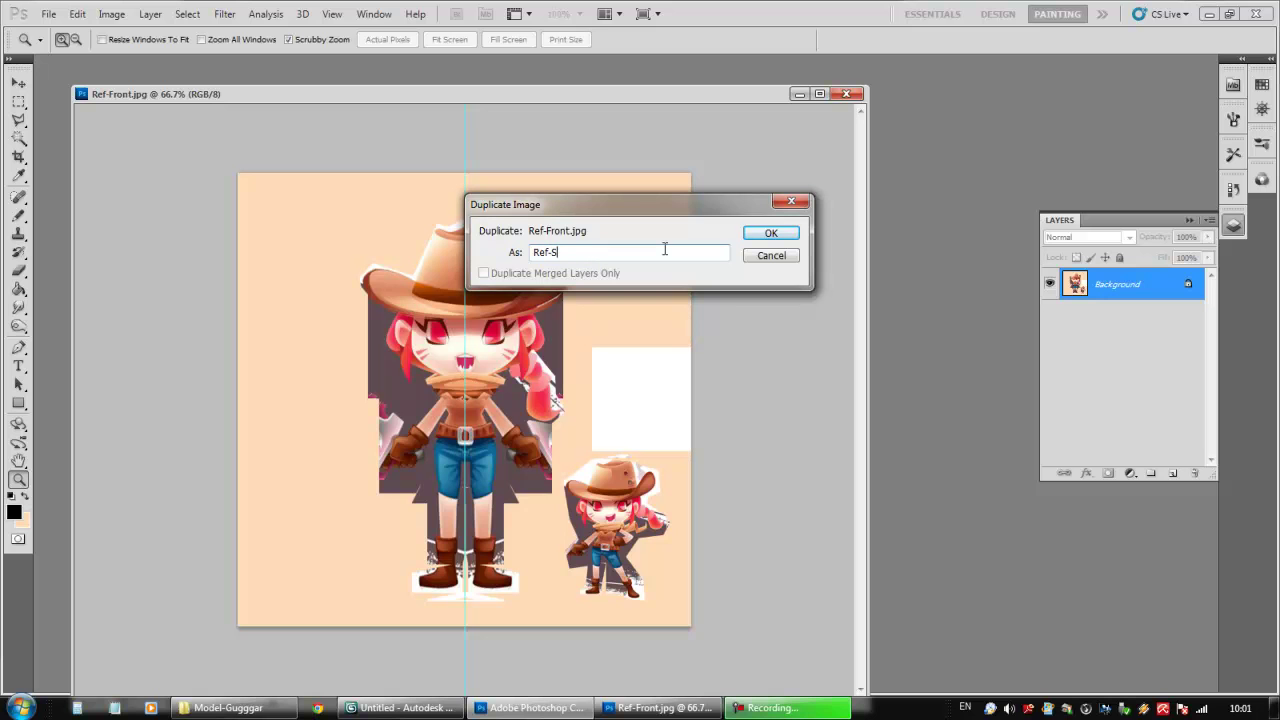
pyautogui.click(771, 234)
pyautogui.moveTo(288, 111); pyautogui.dragTo(350, 97)
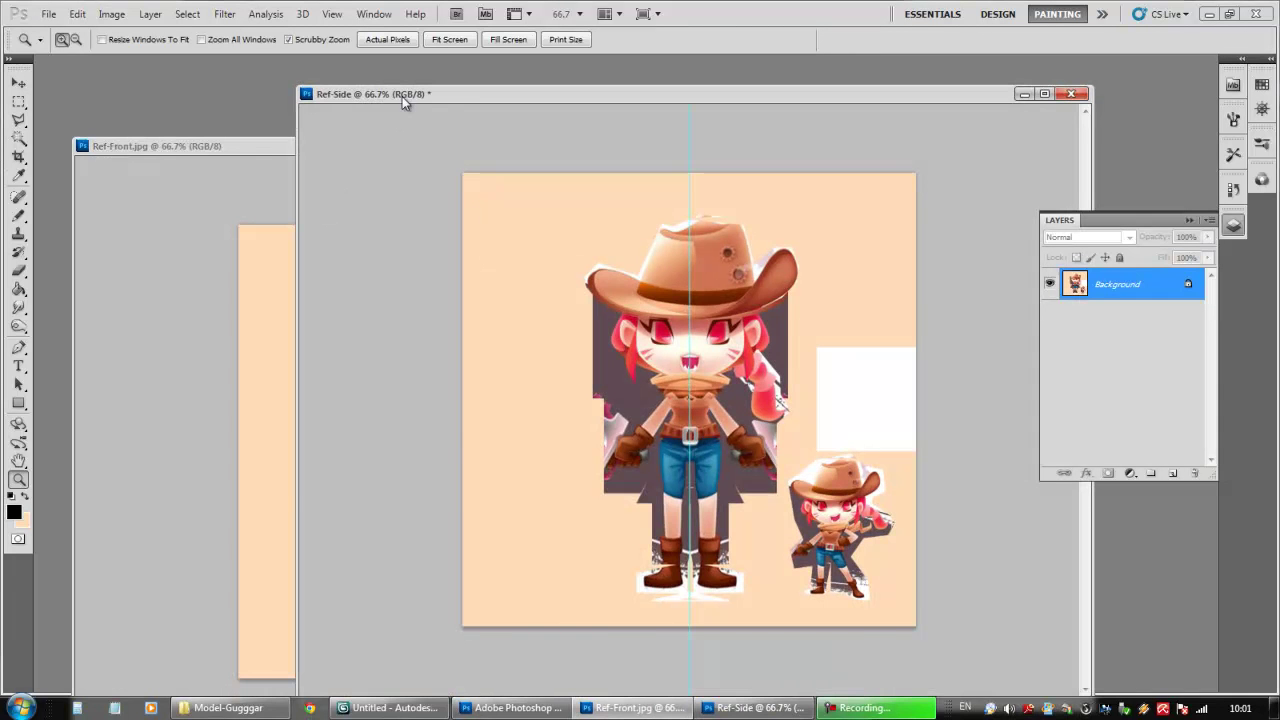
pyautogui.moveTo(268, 157); pyautogui.dragTo(229, 104)
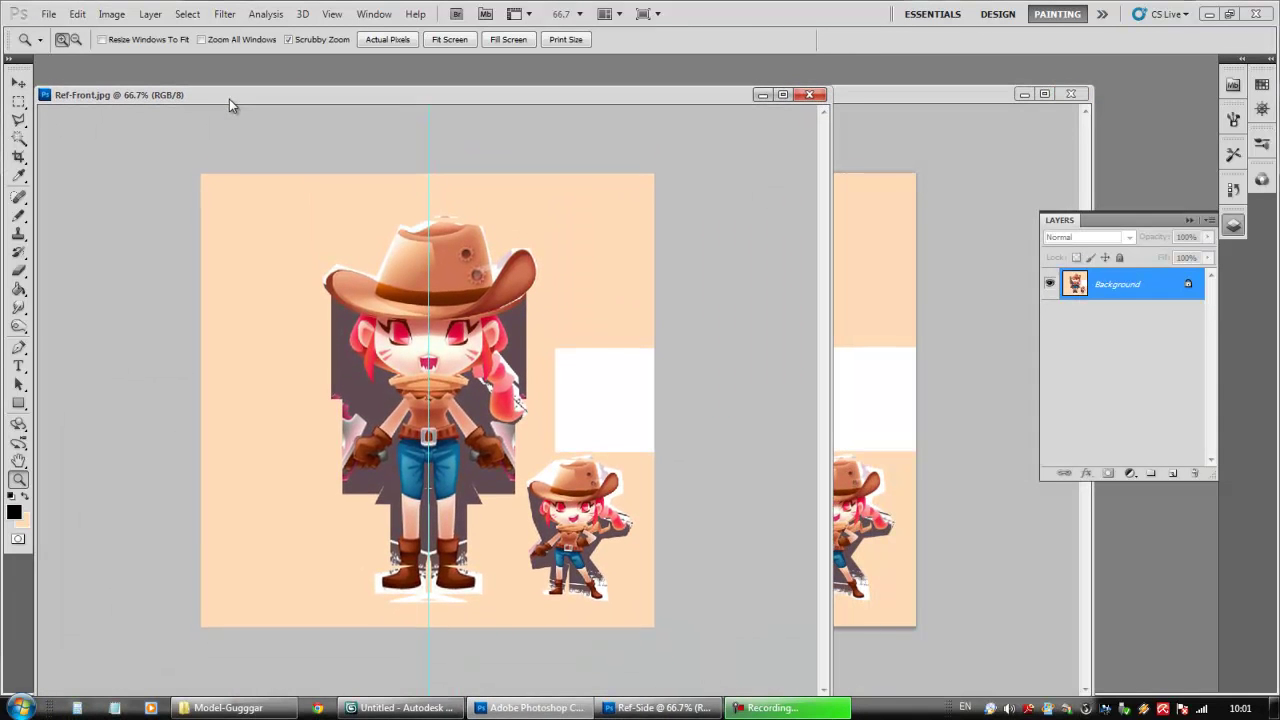
# - Show the rulers in both the Ref-Side and Ref-Front.jpg image windows
pyautogui.click(868, 96)
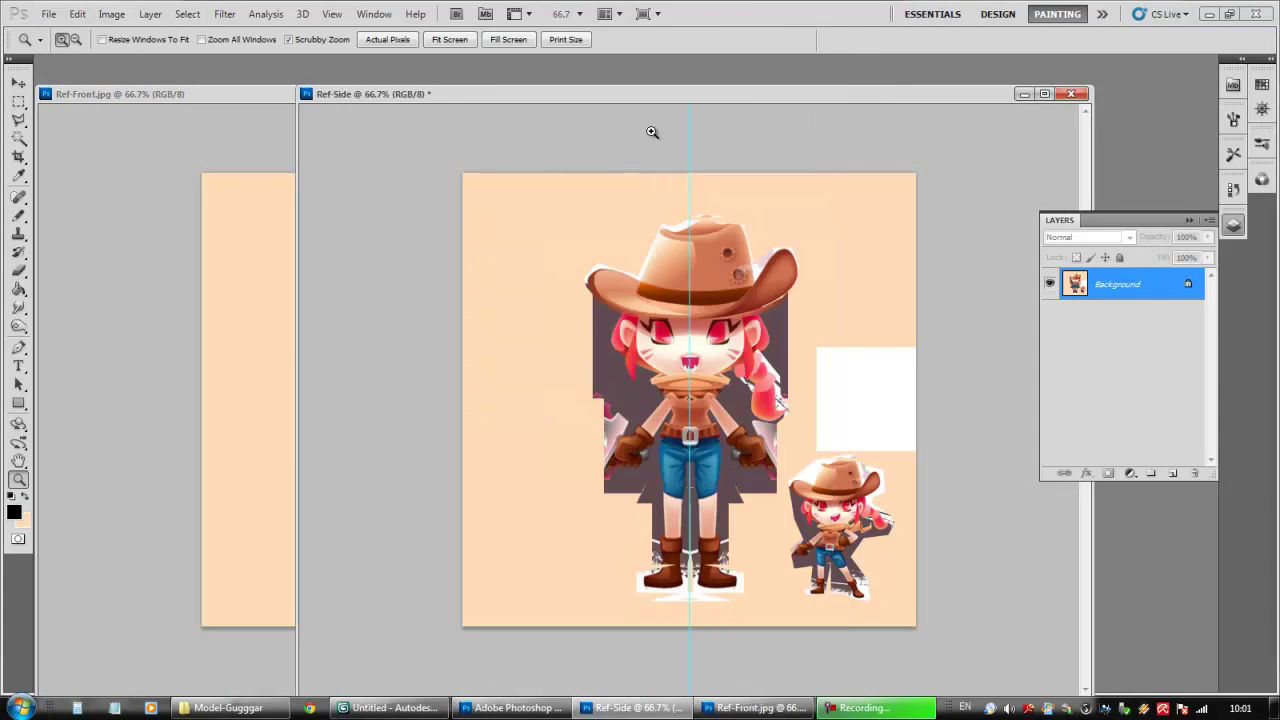
pyautogui.click(333, 14)
pyautogui.click(360, 272)
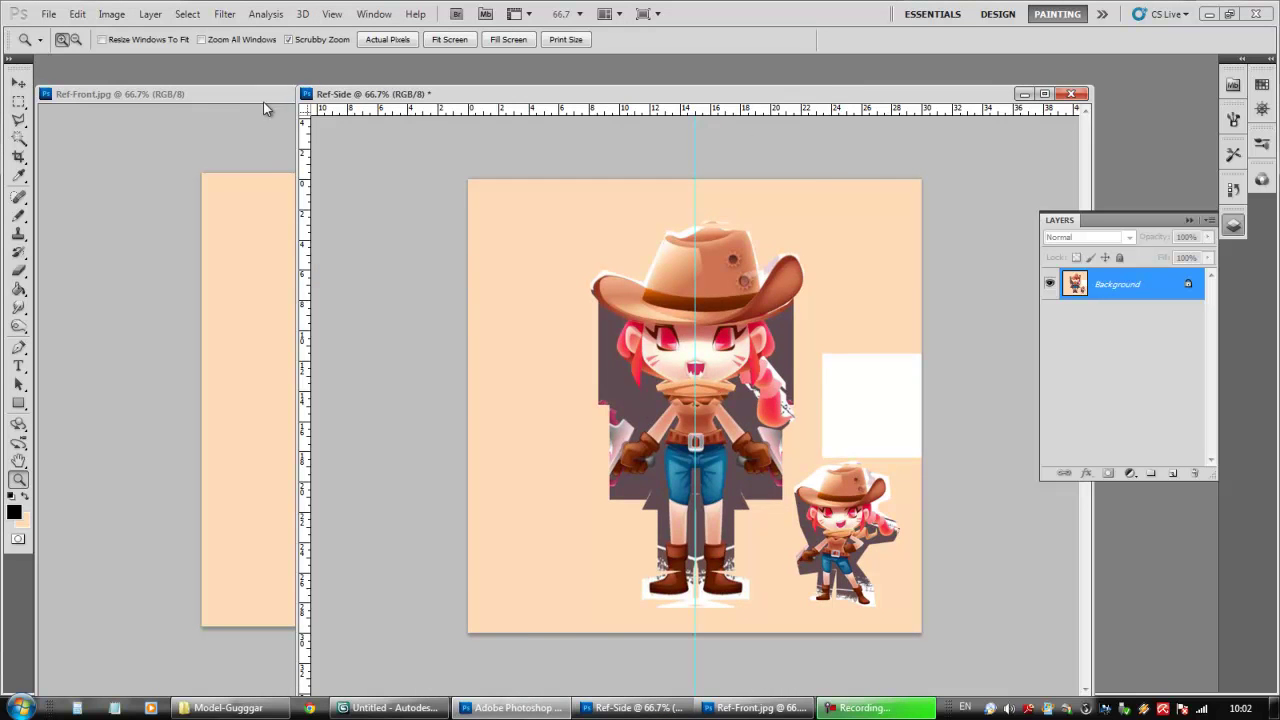
pyautogui.click(266, 106)
pyautogui.click(333, 14)
pyautogui.click(361, 273)
# - Add a horizontal guide just below the large character's eyes, level with the white rectangle's upper edge, in both Ref-Front.jpg and Ref-Side
pyautogui.click(846, 106)
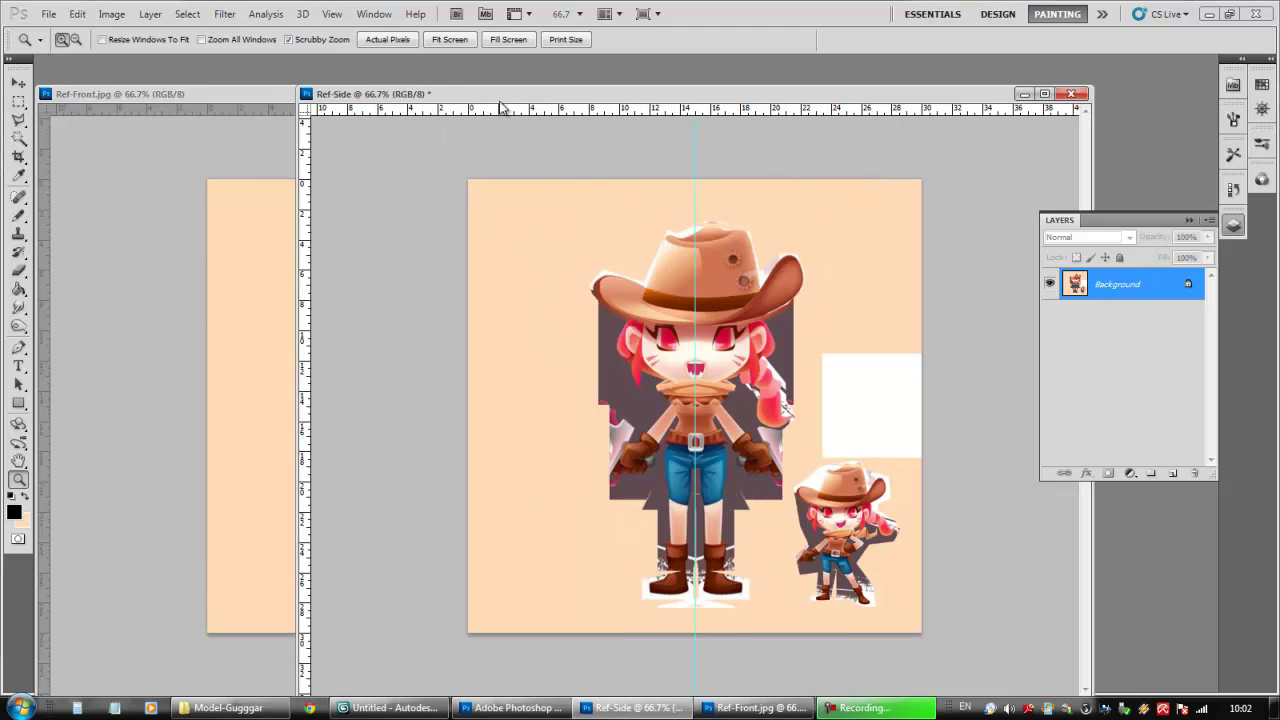
pyautogui.click(18, 82)
pyautogui.click(290, 134)
pyautogui.moveTo(350, 121); pyautogui.dragTo(378, 352)
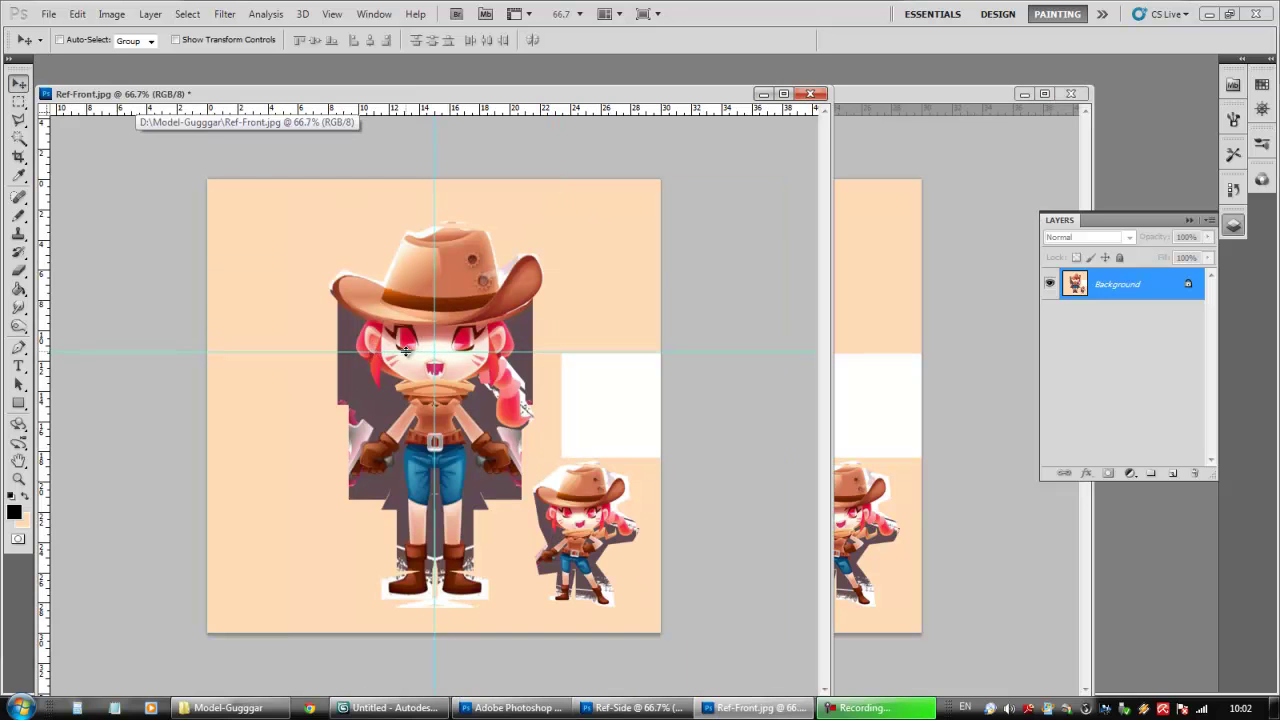
pyautogui.click(885, 126)
pyautogui.moveTo(728, 116); pyautogui.dragTo(737, 351)
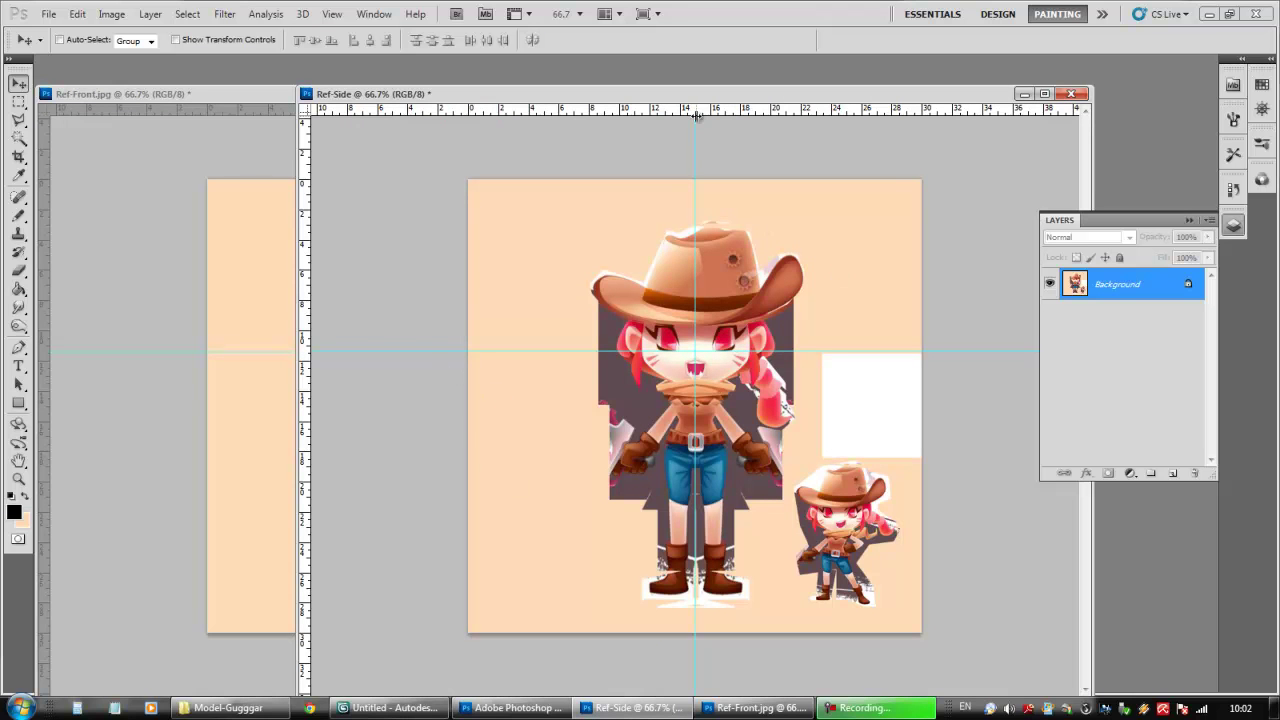
# - Switch to Chrome, close the extra AVG search tab and open Google Images
pyautogui.click(310, 709)
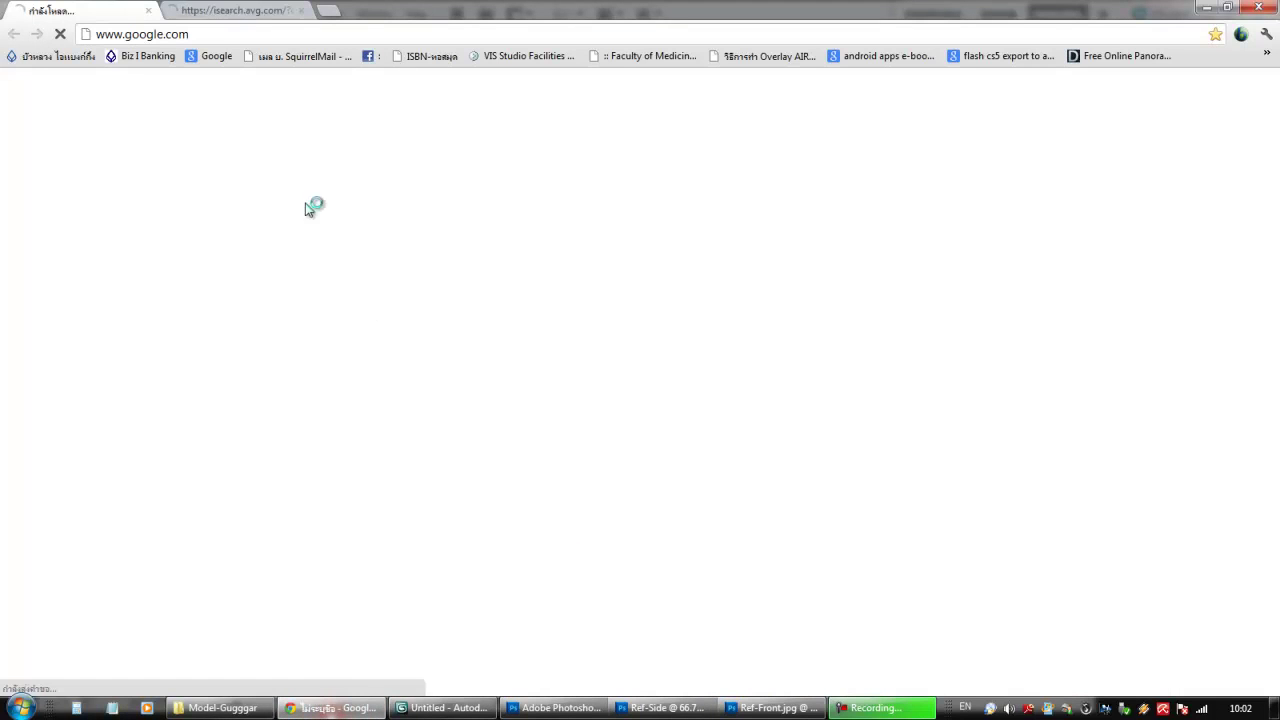
pyautogui.click(301, 10)
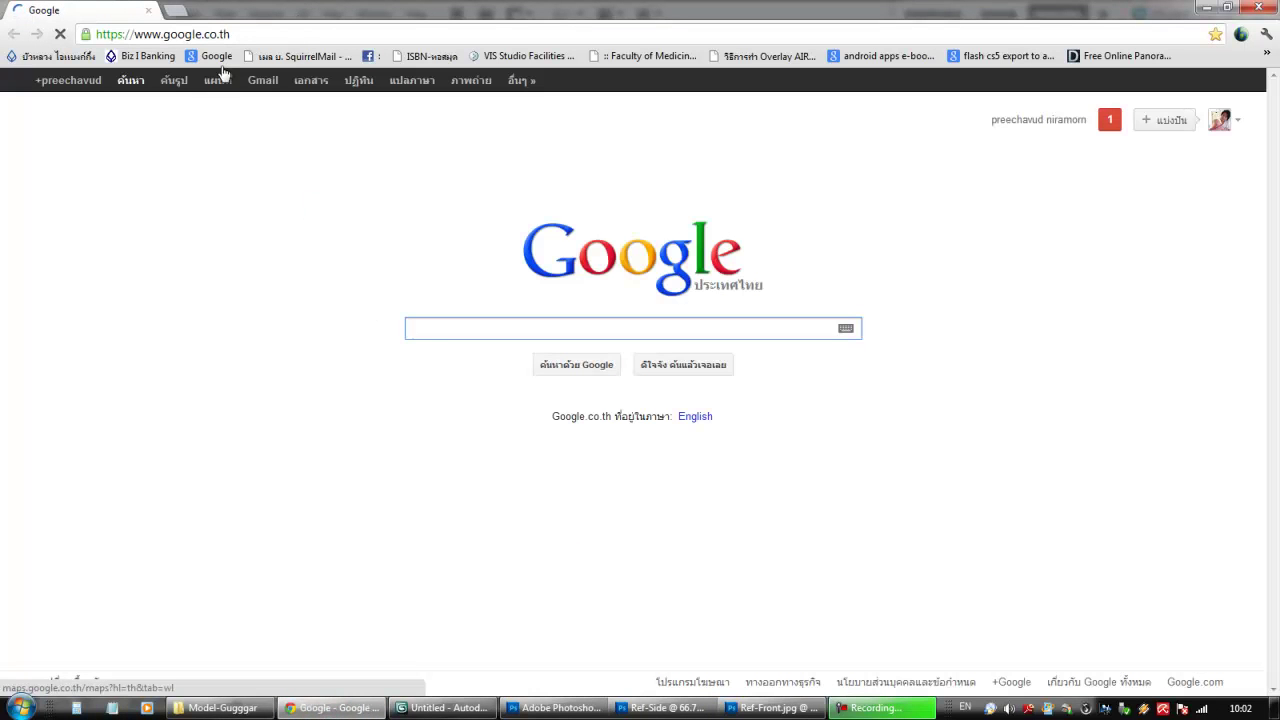
pyautogui.click(367, 57)
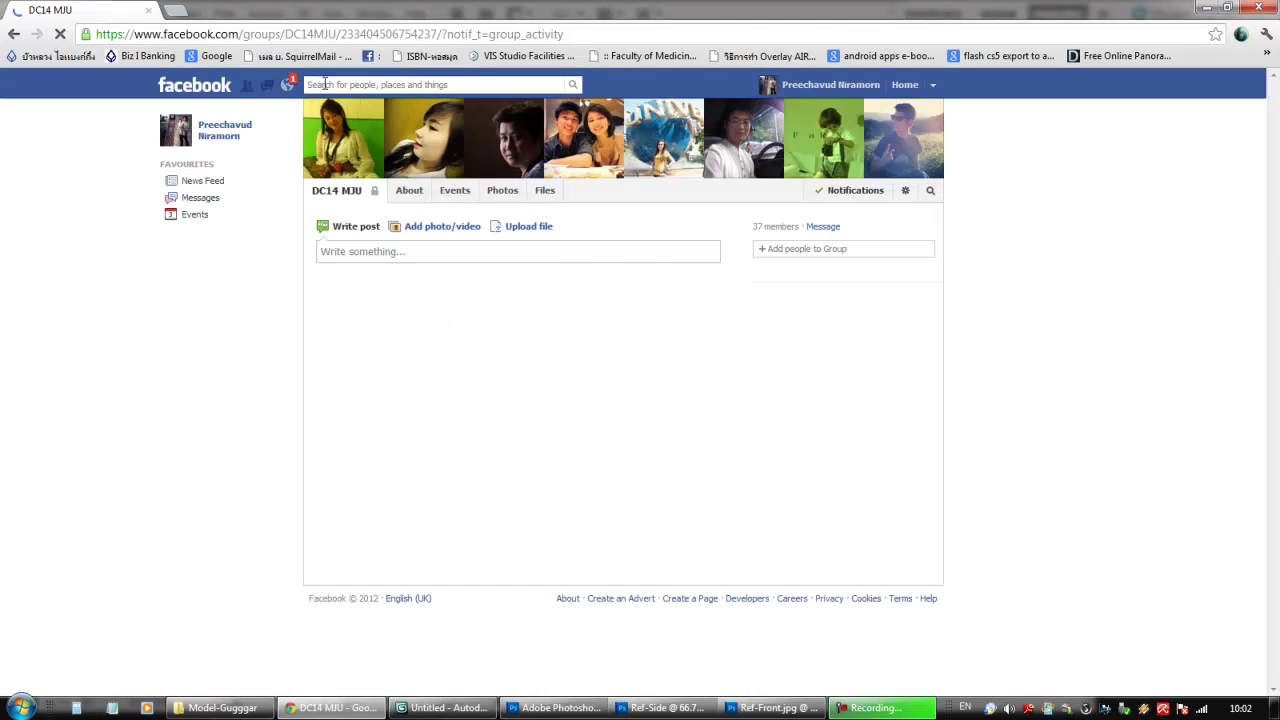
pyautogui.click(212, 56)
pyautogui.click(222, 84)
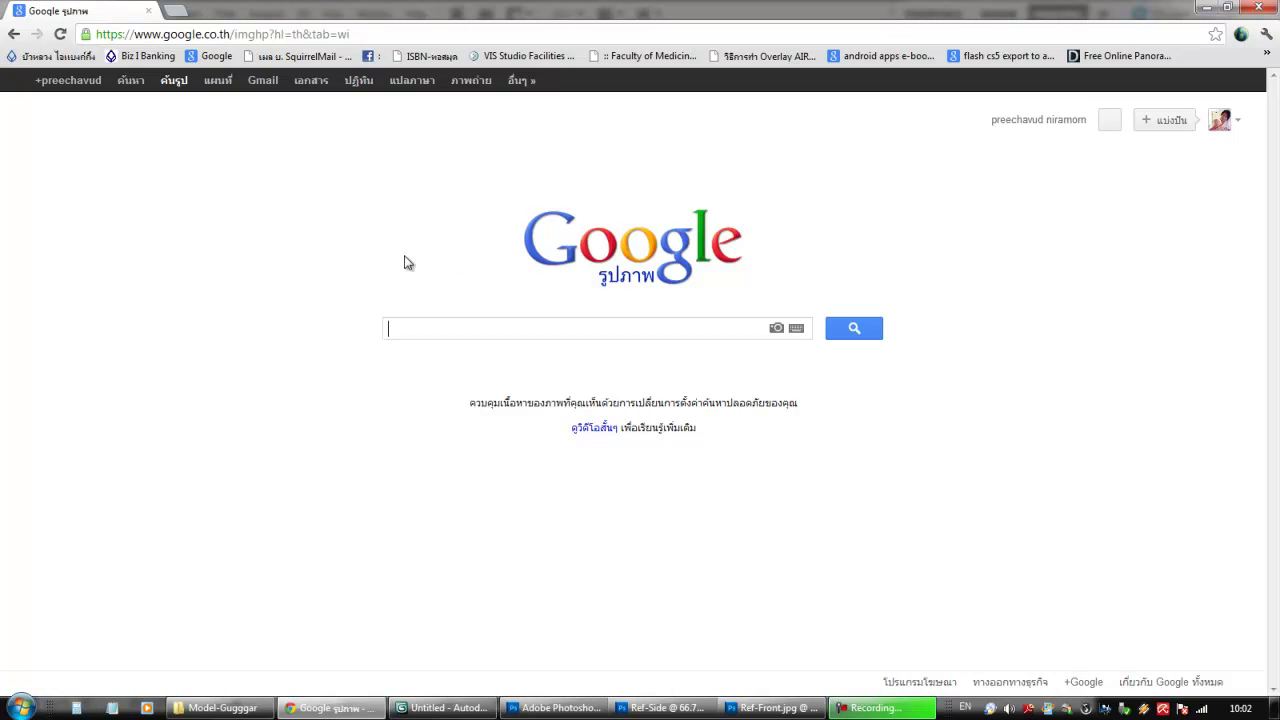
# - Search Google Images for "character model sheet" and view the Fantomette rough turnaround drawn across horizontal guide lines
pyautogui.write('c')
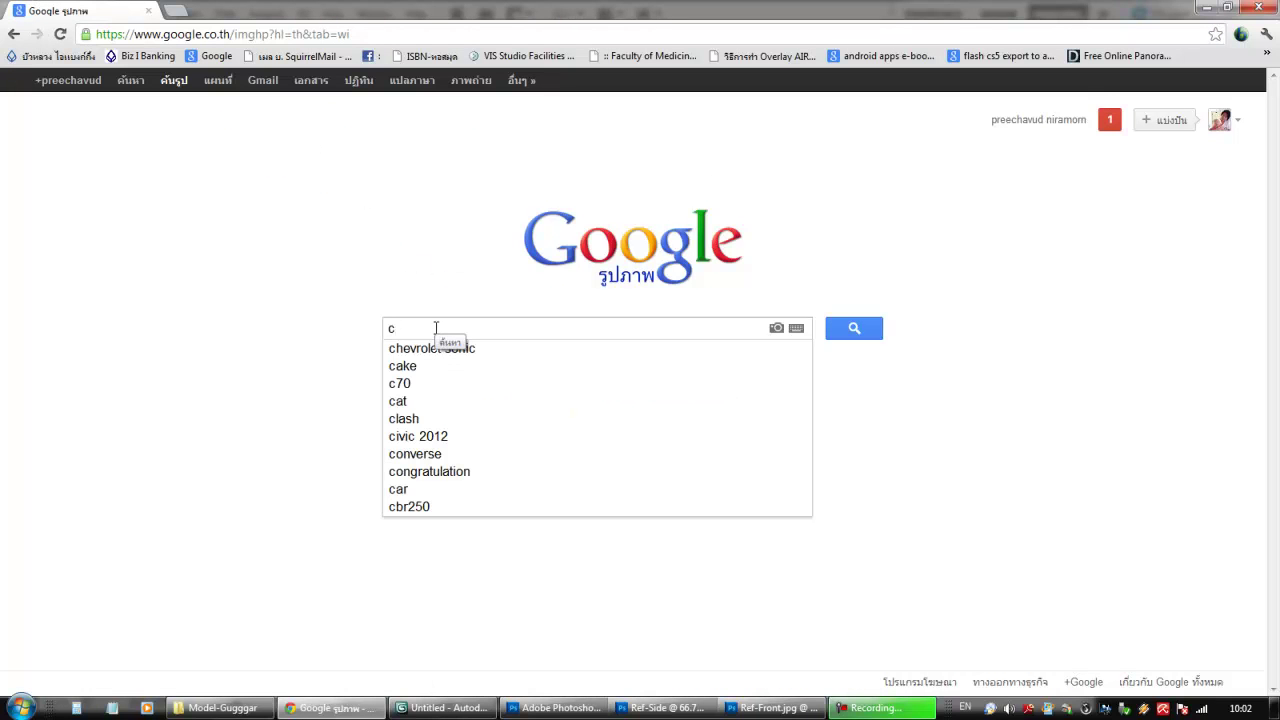
pyautogui.write('haracter model sheet')
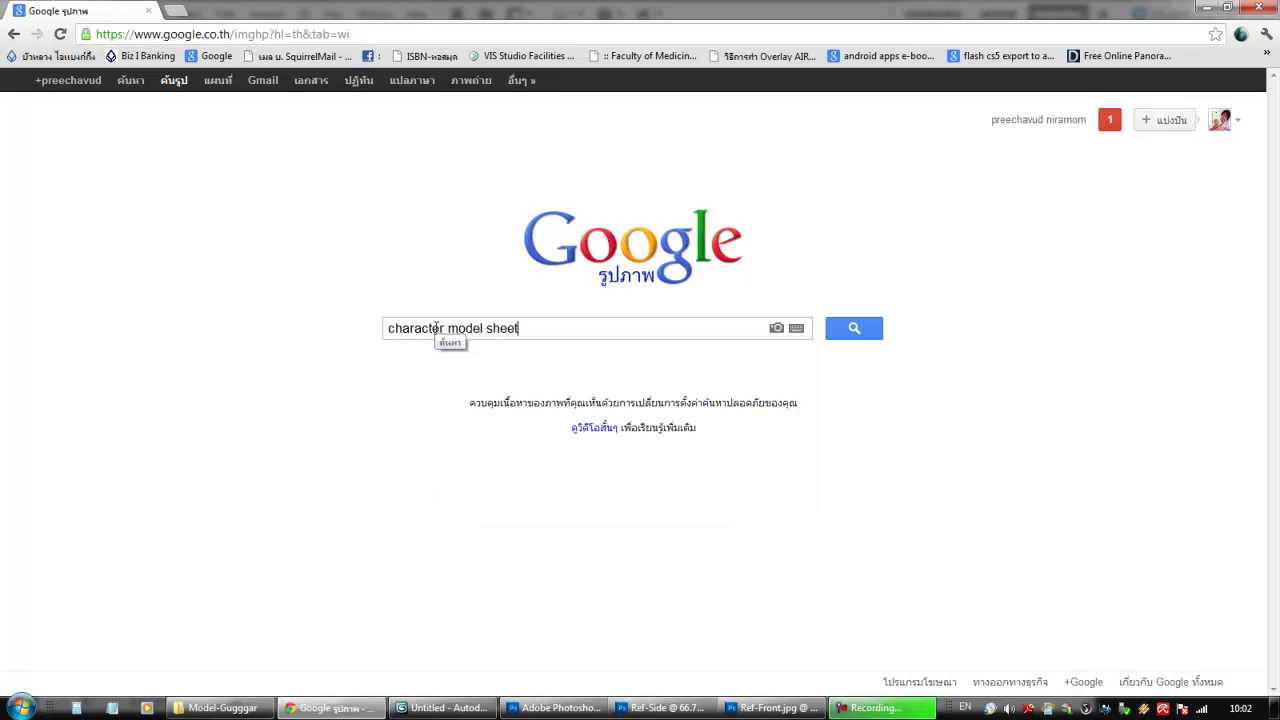
pyautogui.press('Return')
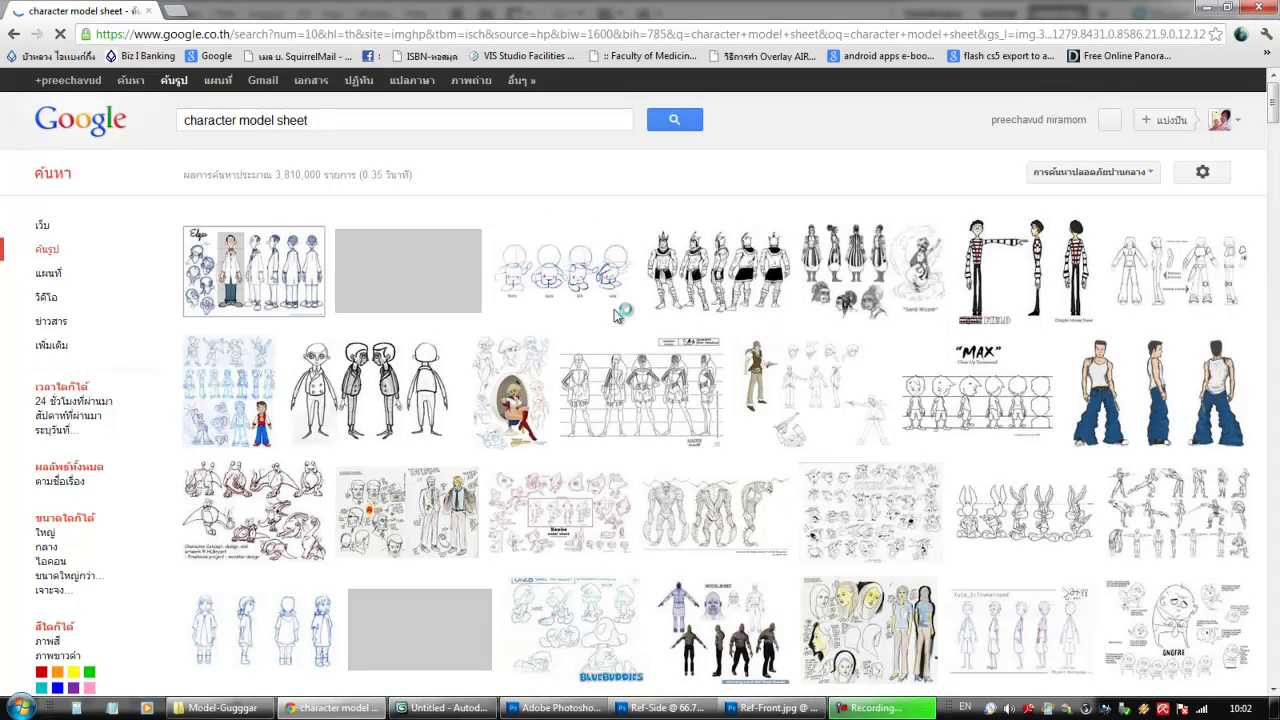
pyautogui.click(632, 415)
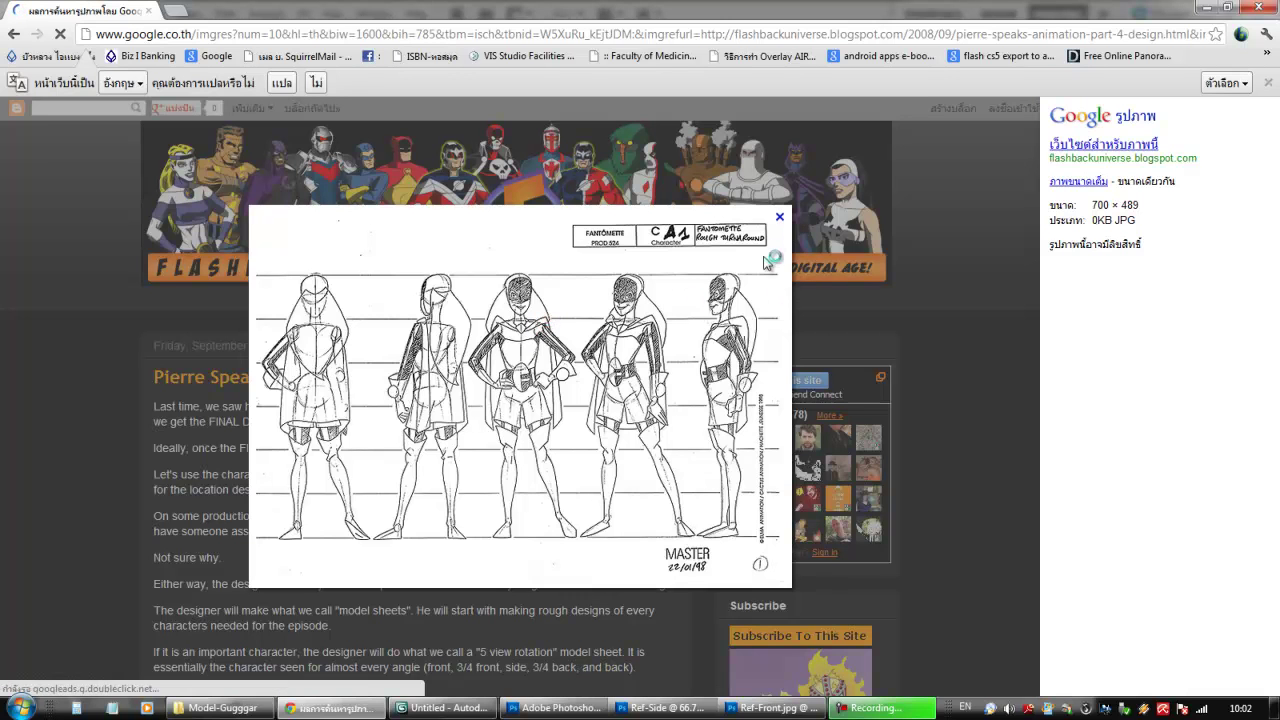
pyautogui.click(1078, 146)
# - Switch back to Photoshop, close Ref-Side without saving it, and move the Ref-Front.jpg window toward the middle of the workspace
pyautogui.hotkey('alt', 'Tab')
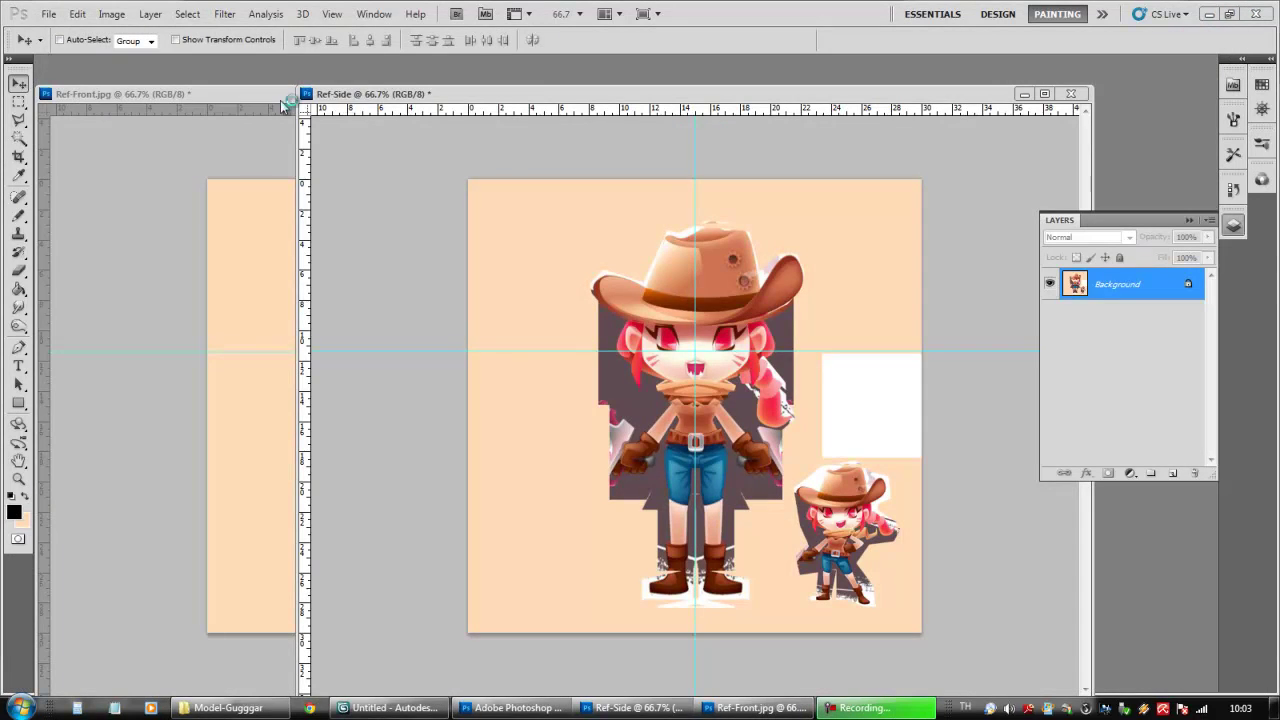
pyautogui.click(200, 100)
pyautogui.click(1034, 100)
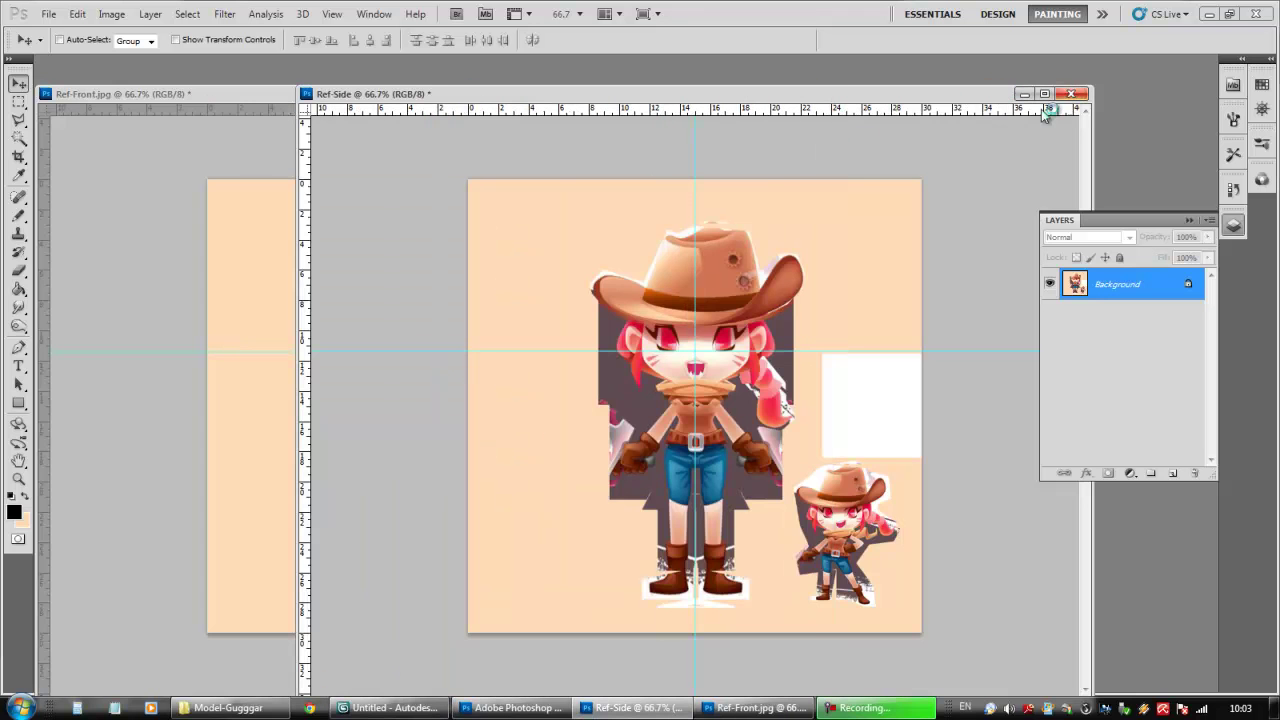
pyautogui.click(1078, 94)
pyautogui.click(643, 272)
pyautogui.moveTo(560, 92); pyautogui.dragTo(647, 79)
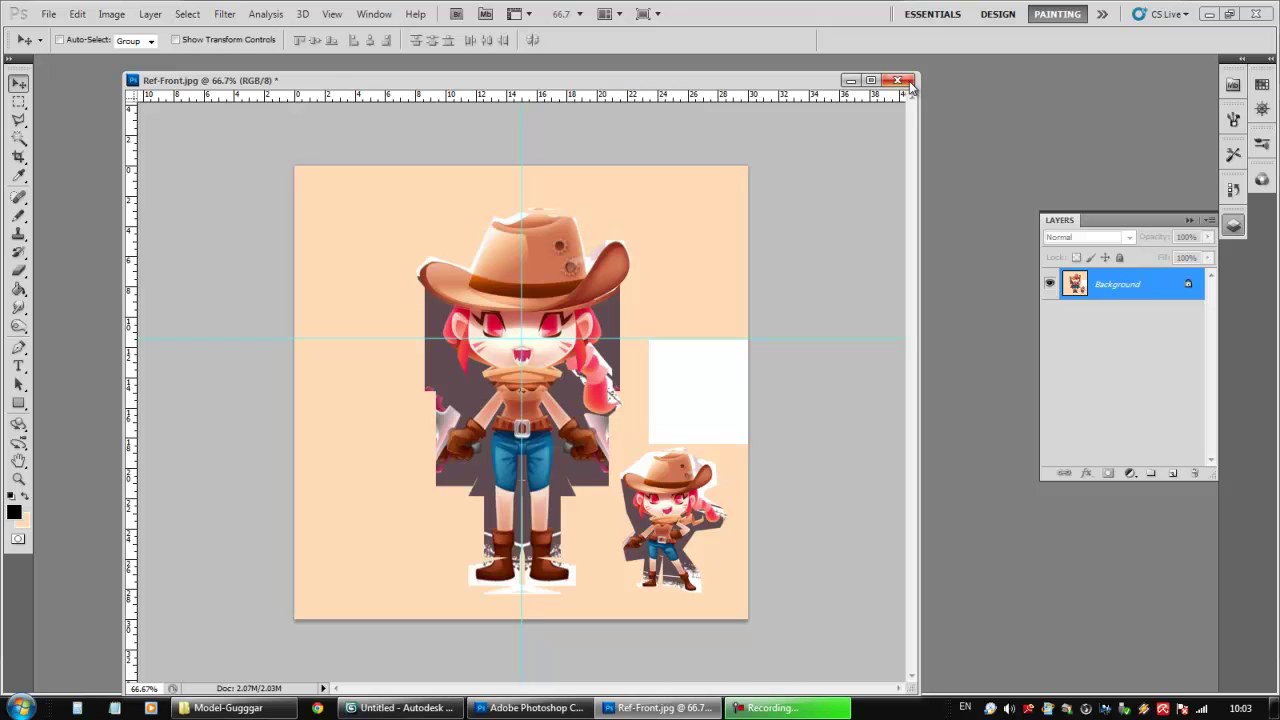